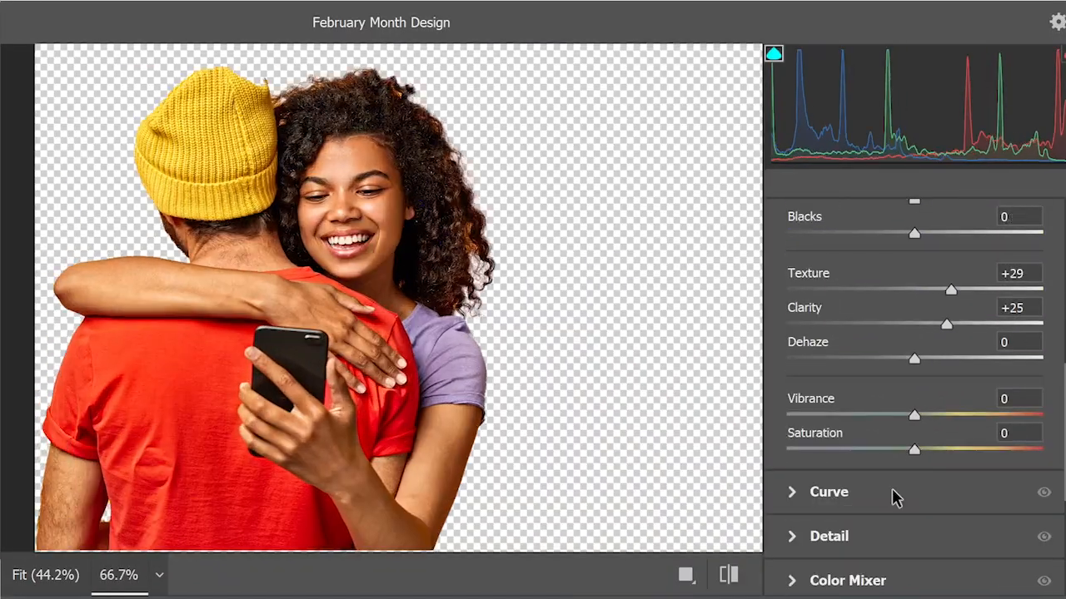
- Reposition the couple cutout in the left half of the February design, beneath the Text group
{"action": "scroll", "coordinate": [953, 331], "scroll_direction": "down", "scroll_amount": 2}
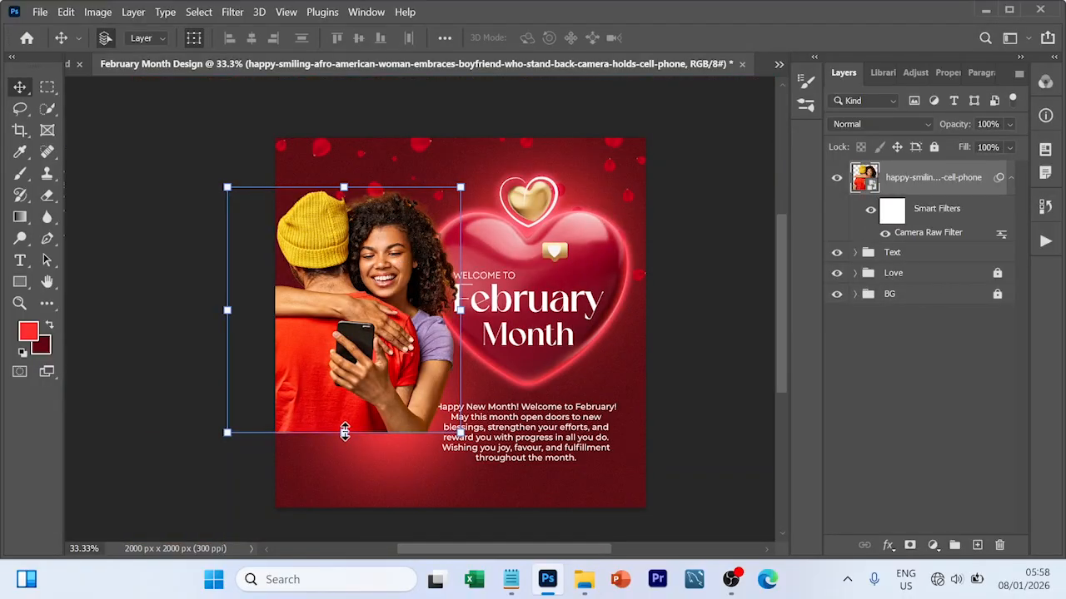
{"action": "left_click_drag", "start_coordinate": [371, 352], "coordinate": [379, 362]}
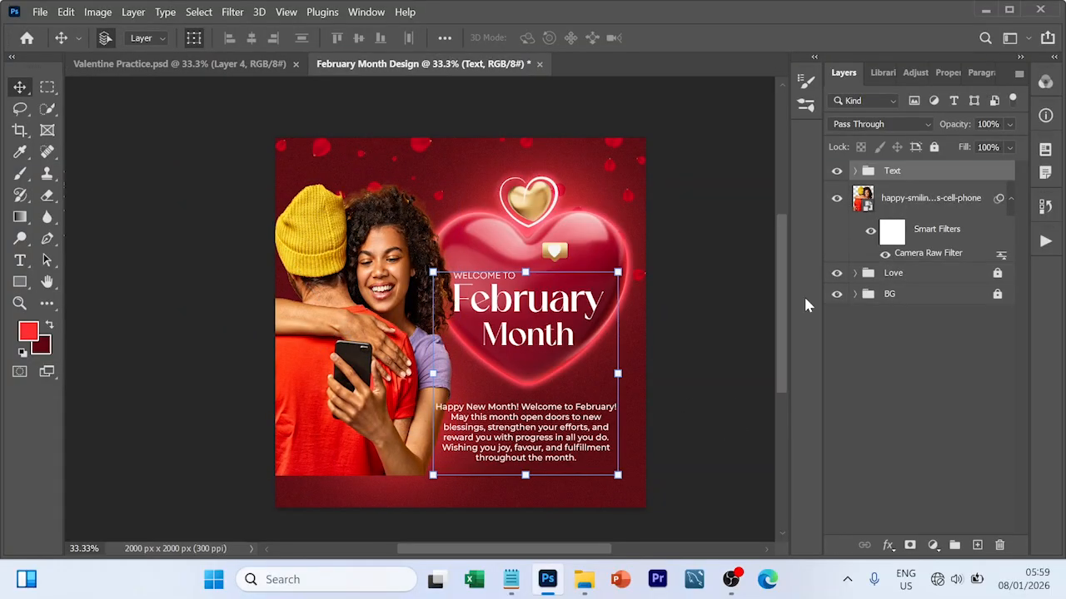
{"action": "key", "text": "Right"}
{"action": "key", "text": "Return"}
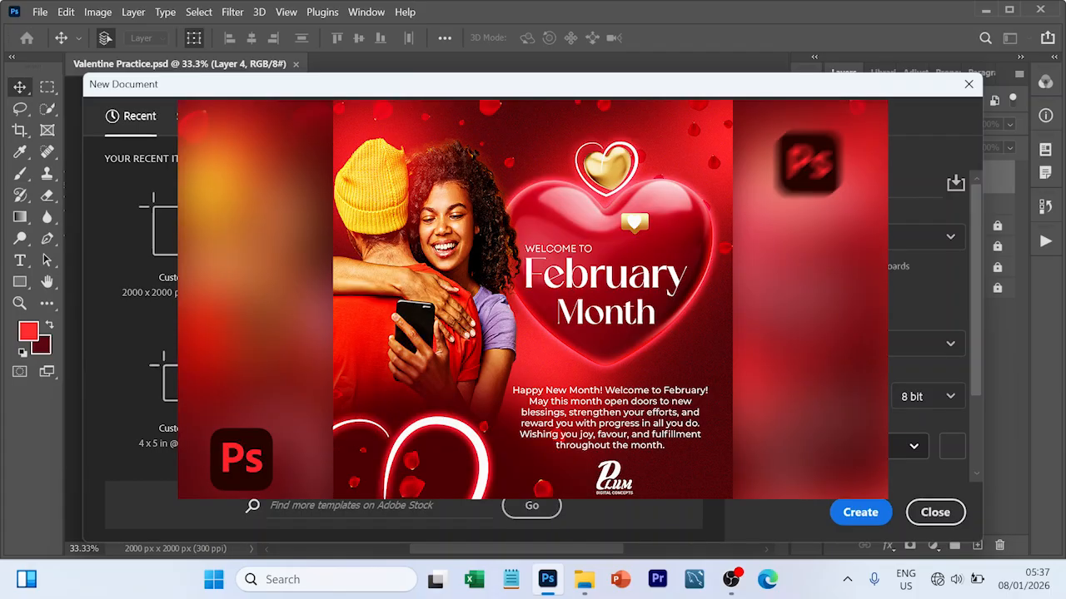
- Create a new 2000 x 2000 px document at 300 ppi named February Month Design
{"action": "left_click", "coordinate": [848, 514]}
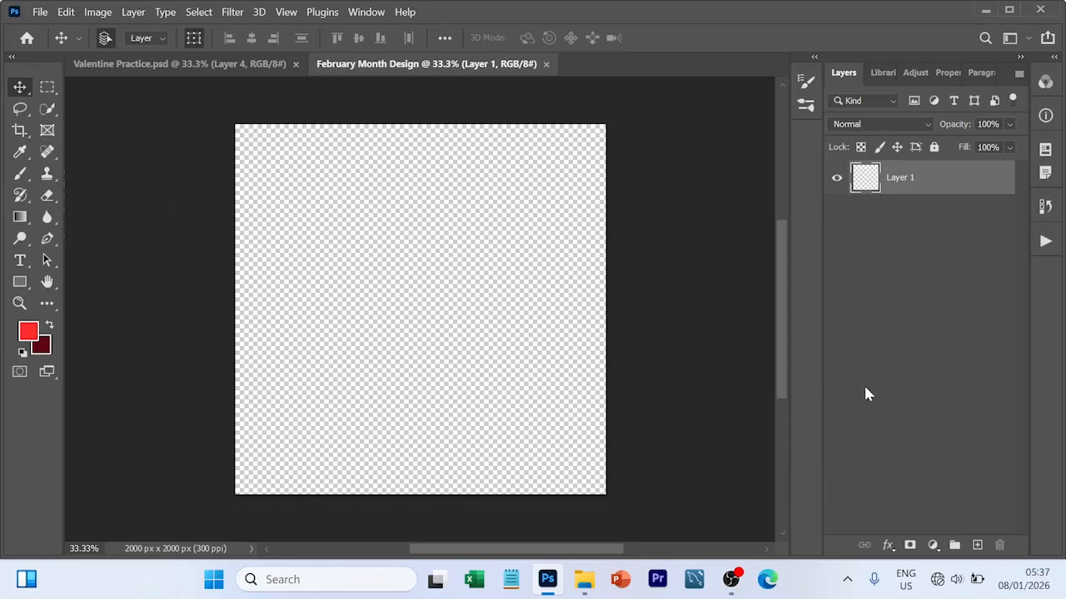
{"action": "left_click", "coordinate": [510, 582]}
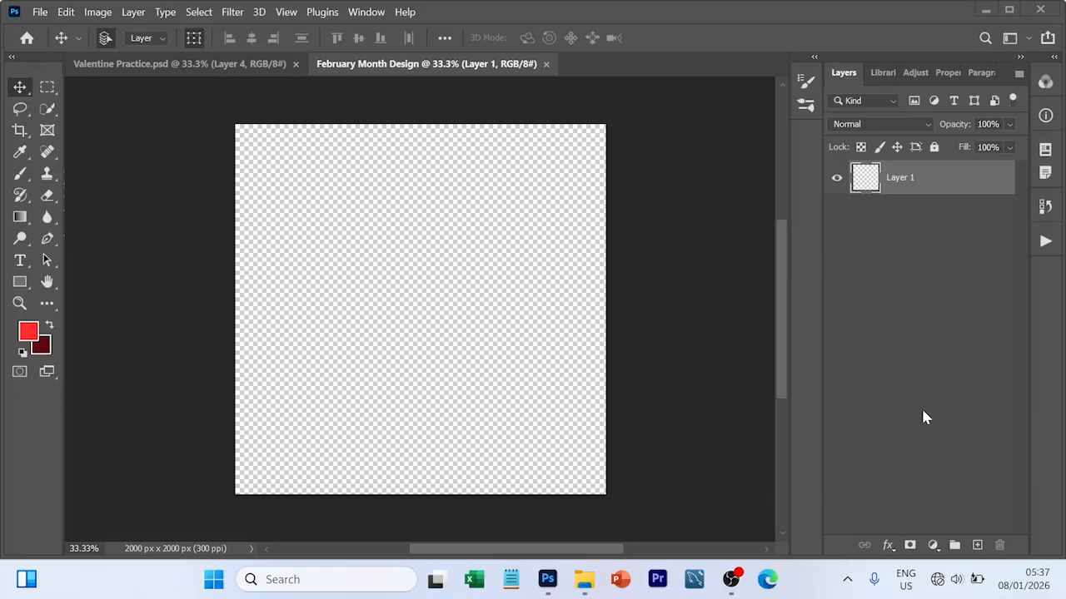
- Add a Solid Color fill layer using the BG hex code 5d050f copied from the notes in Notepad
{"action": "left_click", "coordinate": [932, 545]}
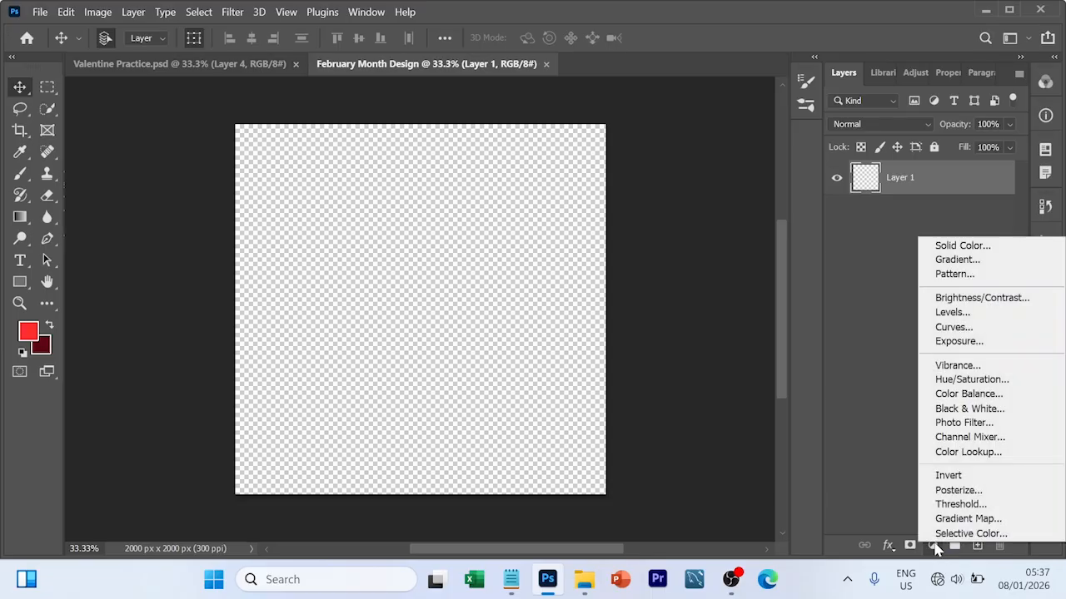
{"action": "left_click", "coordinate": [968, 248]}
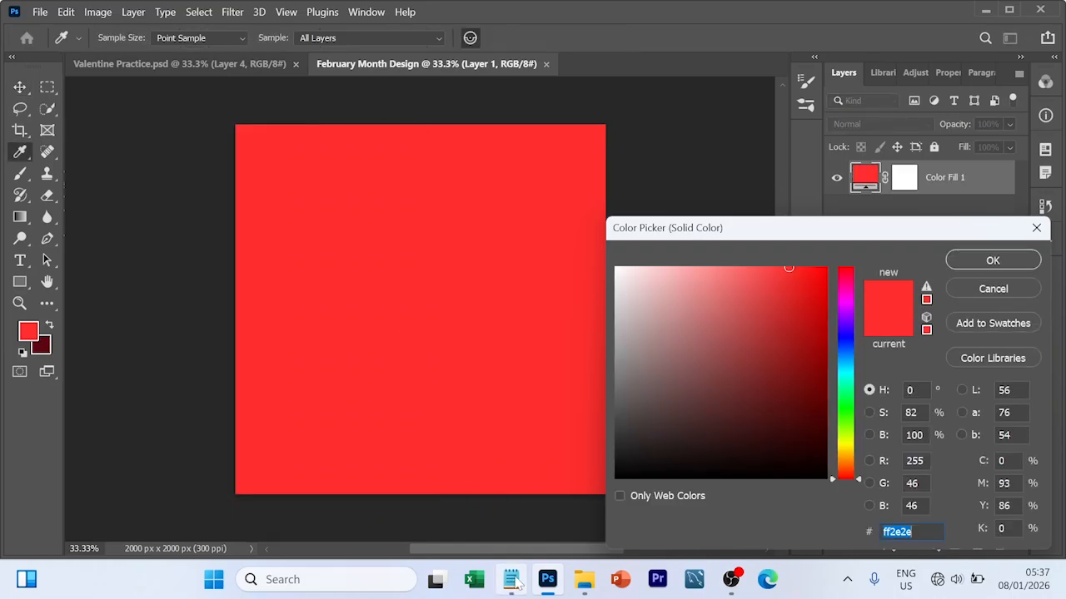
{"action": "left_click", "coordinate": [513, 581]}
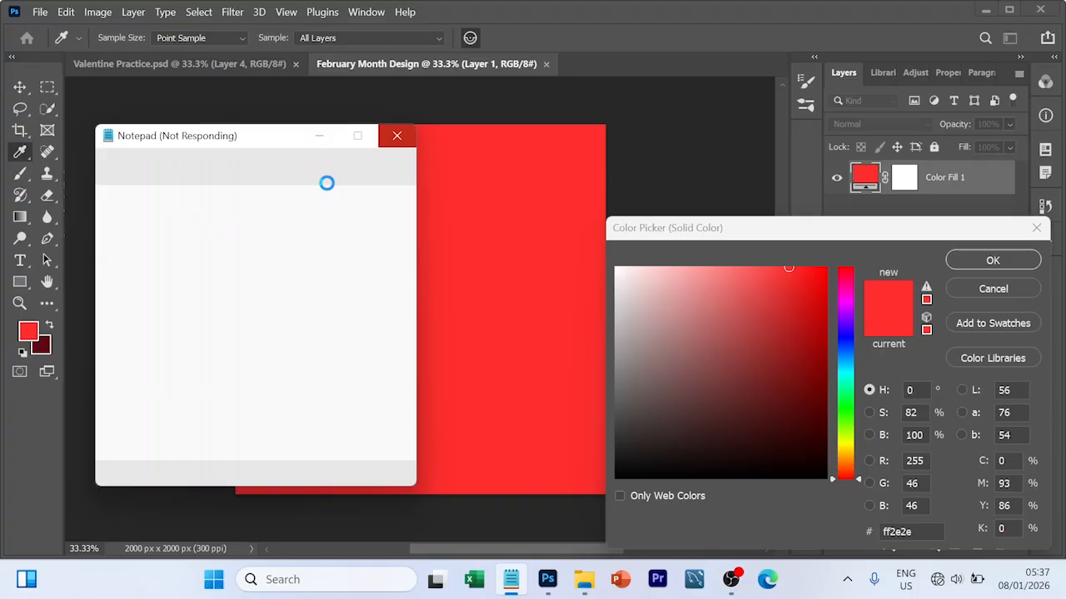
{"action": "double_click", "coordinate": [158, 291]}
{"action": "key", "text": "ctrl+c"}
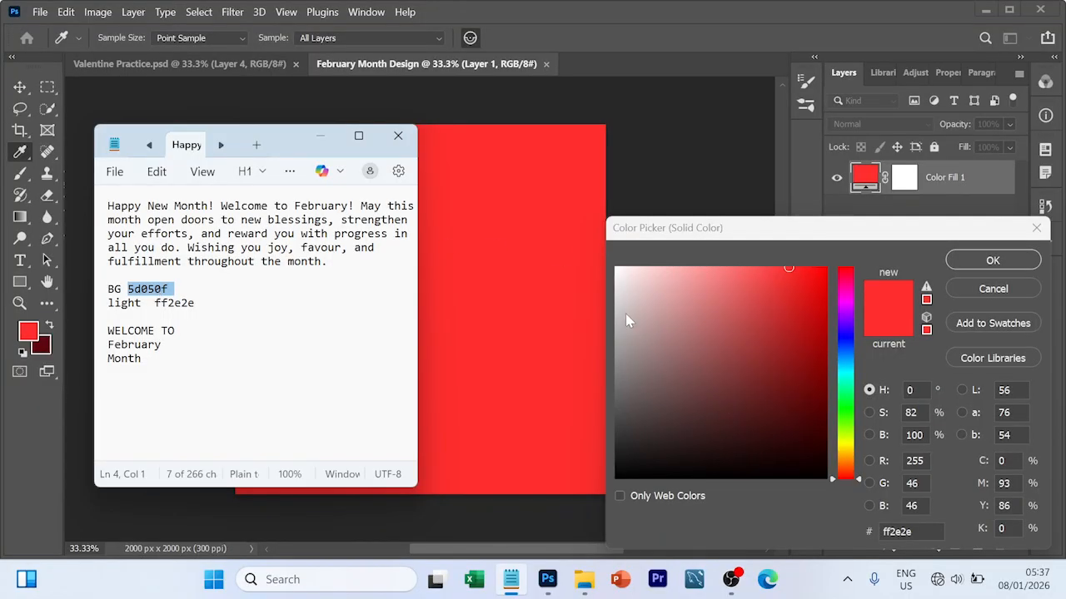
{"action": "key", "text": "alt+Tab"}
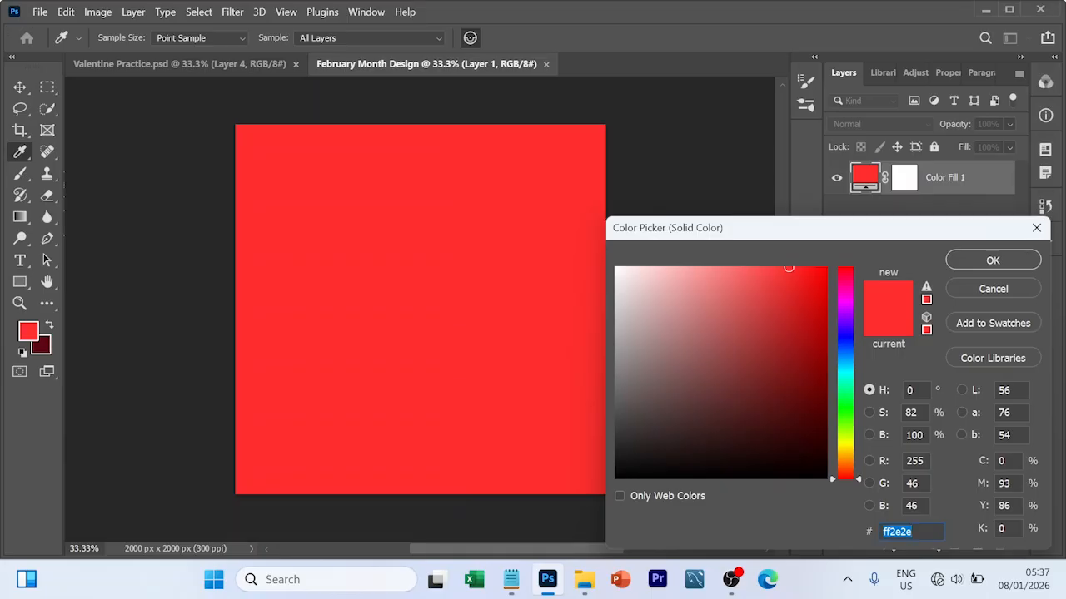
{"action": "key", "text": "ctrl+v"}
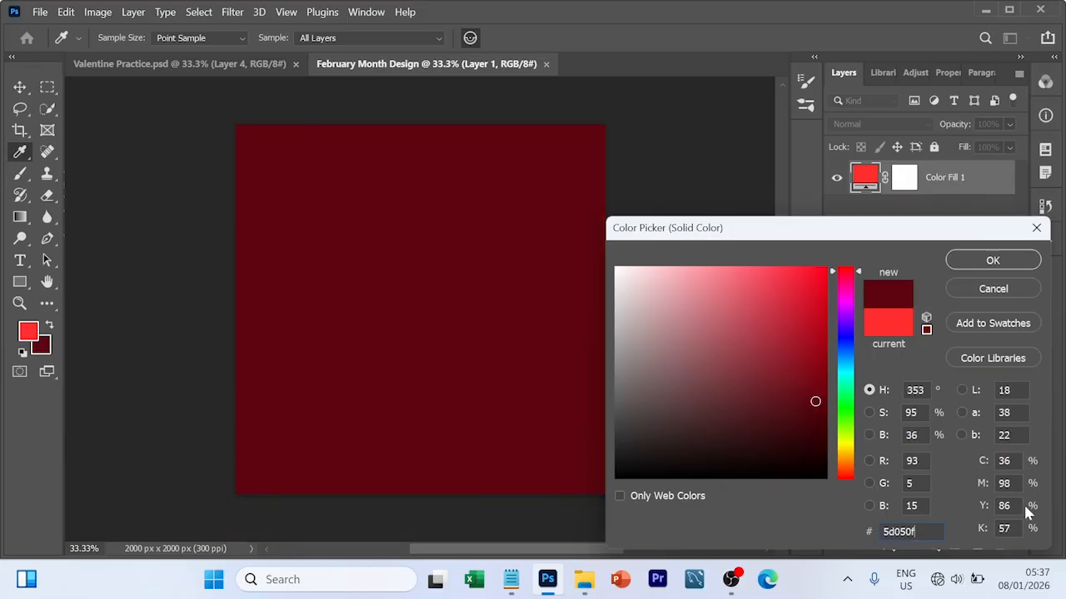
{"action": "left_click", "coordinate": [992, 261]}
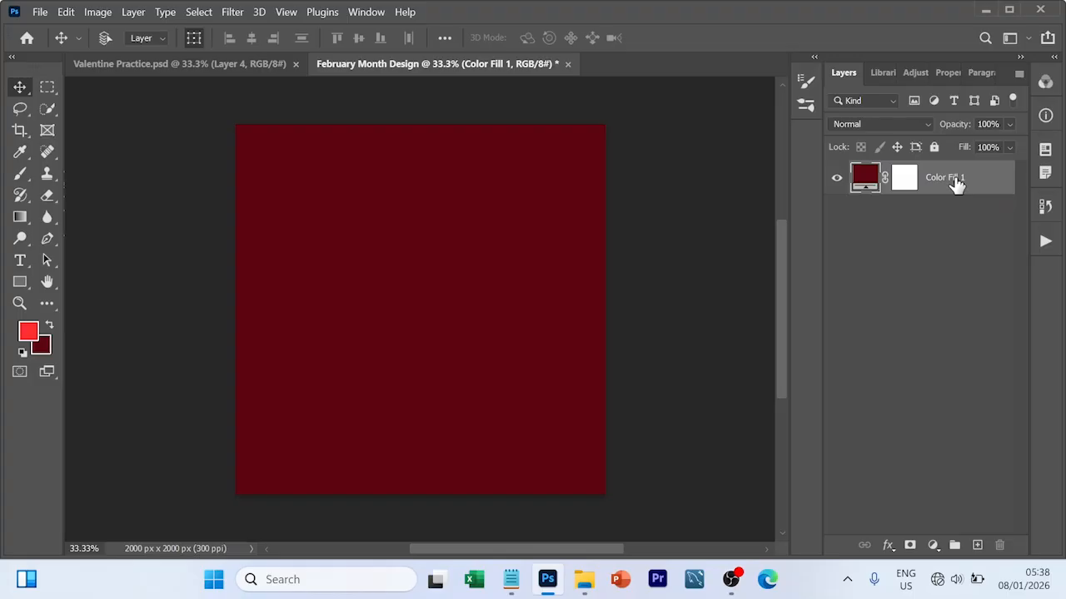
- Duplicate the dark red fill layer and convert the copy to a Smart Object
{"action": "key", "text": "ctrl+j"}
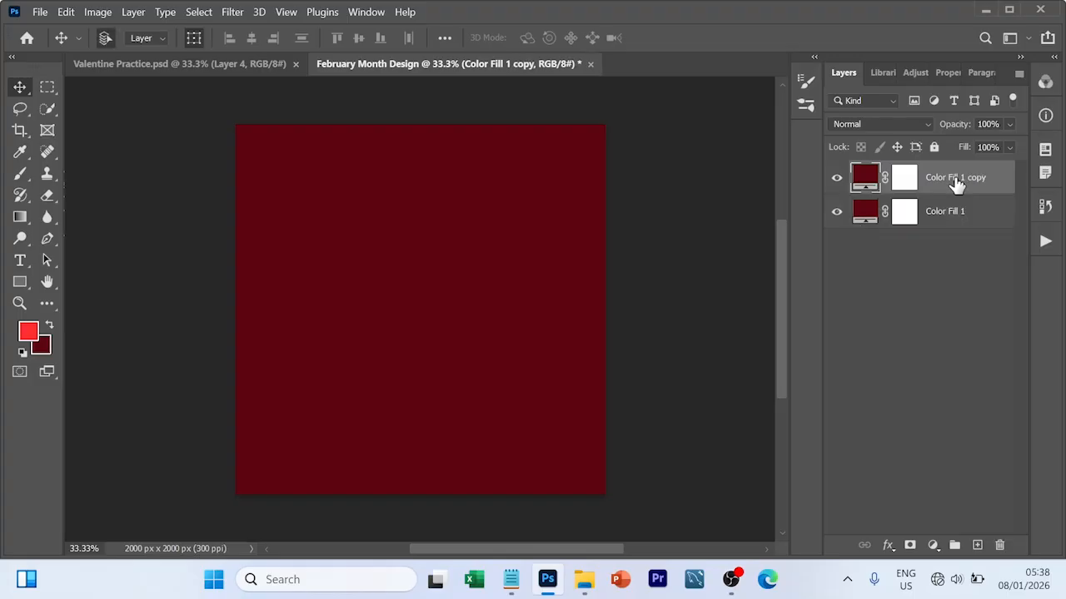
{"action": "right_click", "coordinate": [957, 184]}
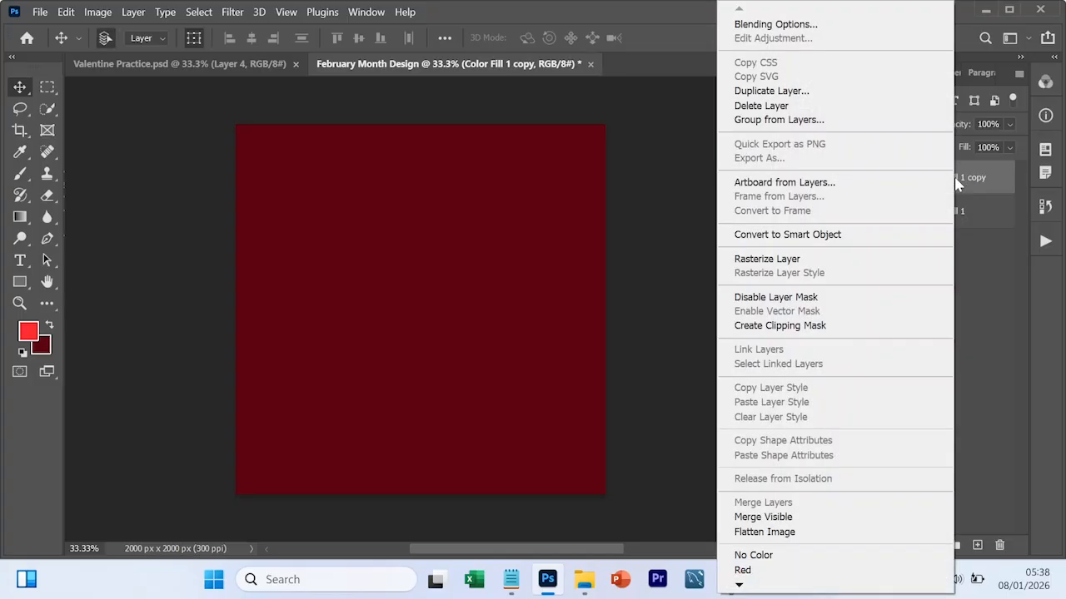
{"action": "left_click", "coordinate": [788, 234]}
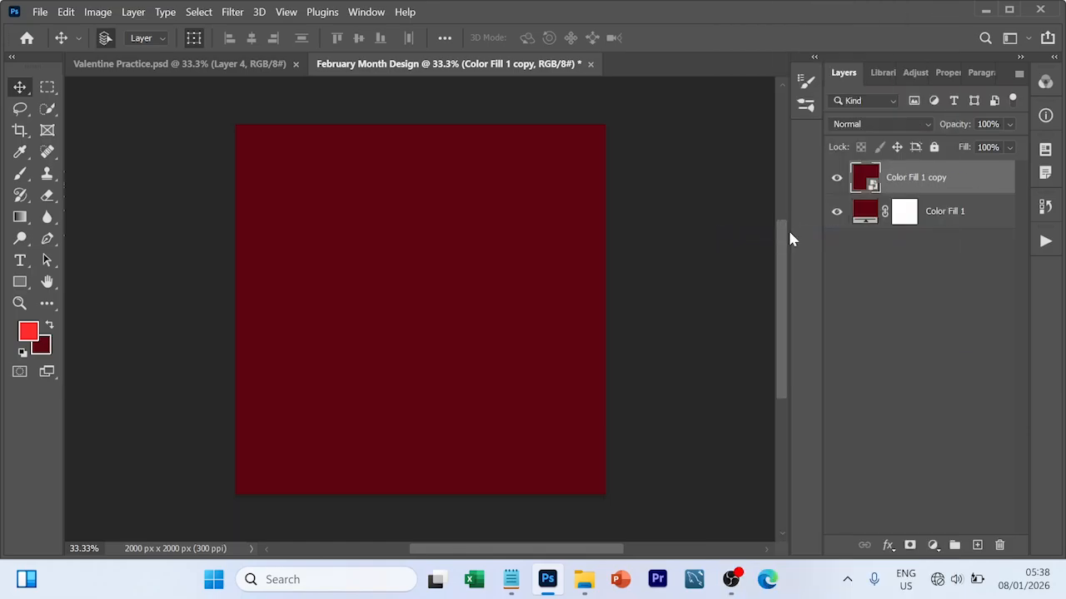
- Apply an Add Noise filter to the Smart Object copy with a 10% amount and Gaussian distribution
{"action": "left_click", "coordinate": [232, 13]}
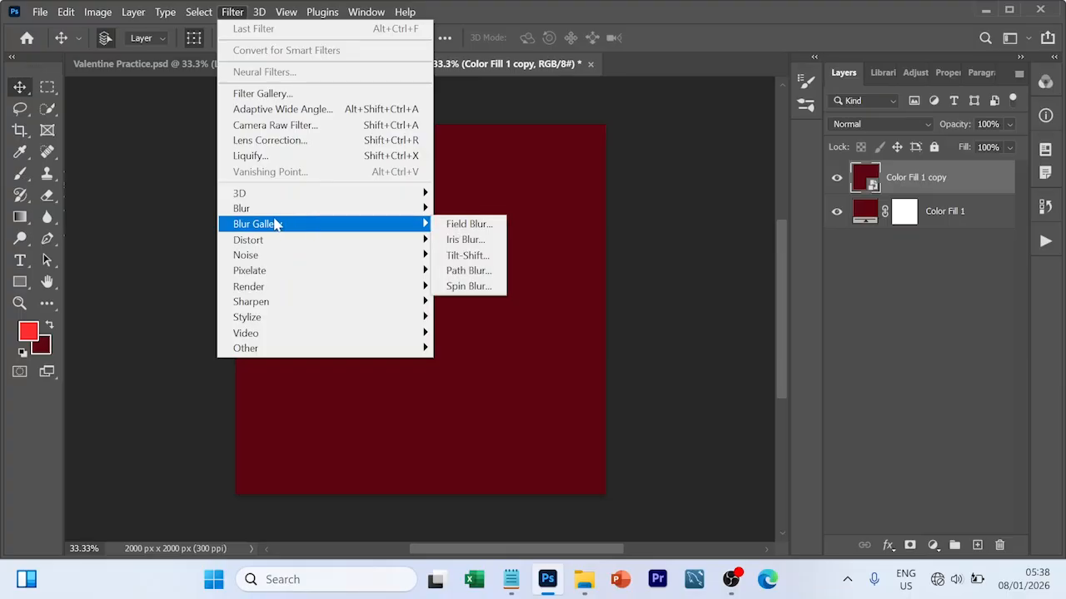
{"action": "mouse_move", "coordinate": [272, 263]}
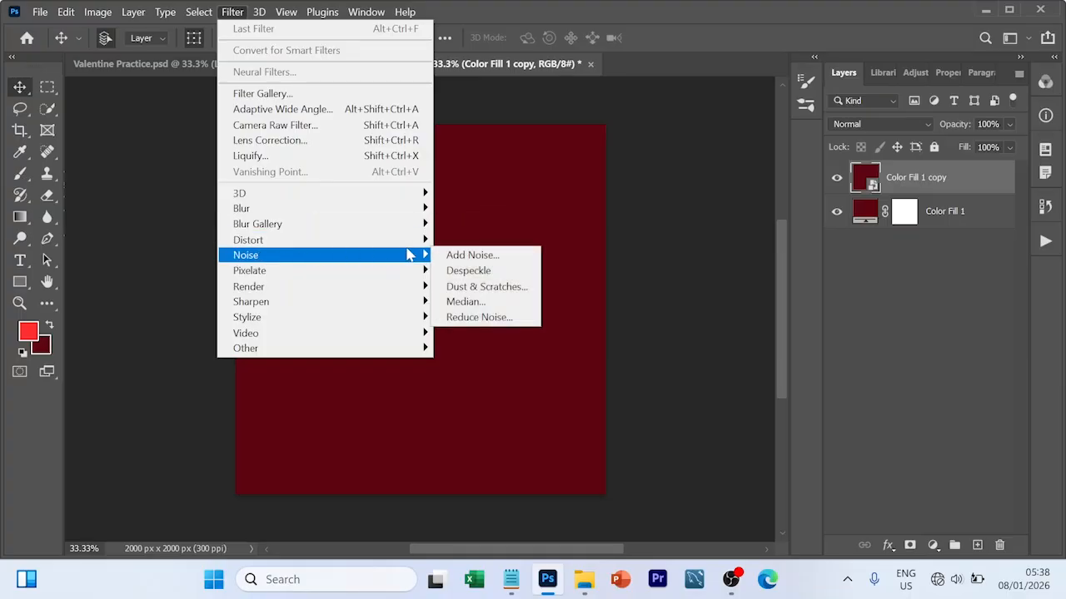
{"action": "left_click", "coordinate": [457, 257]}
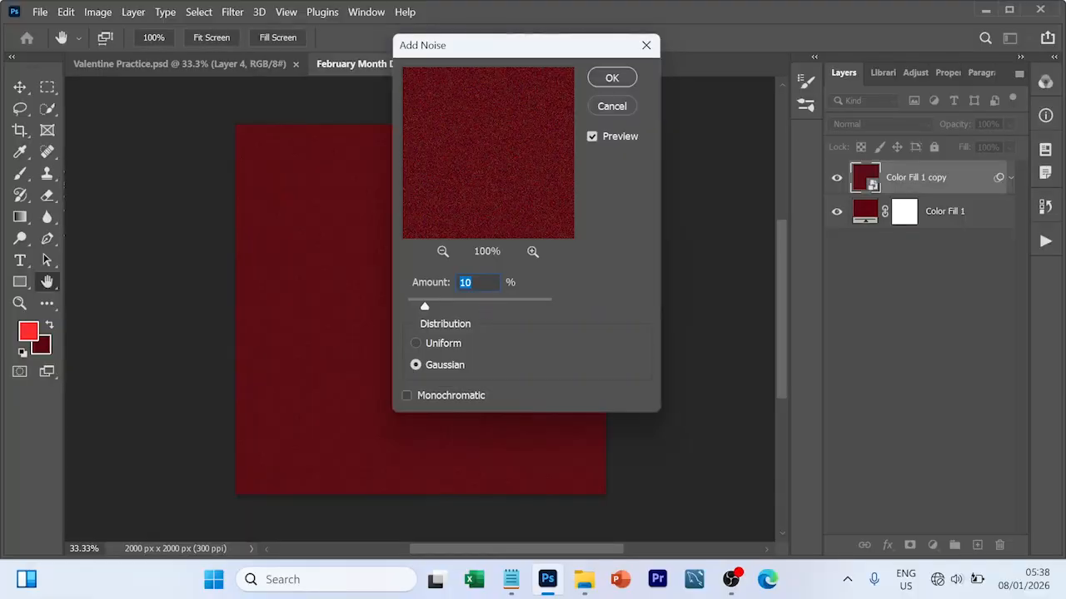
{"action": "left_click", "coordinate": [616, 77]}
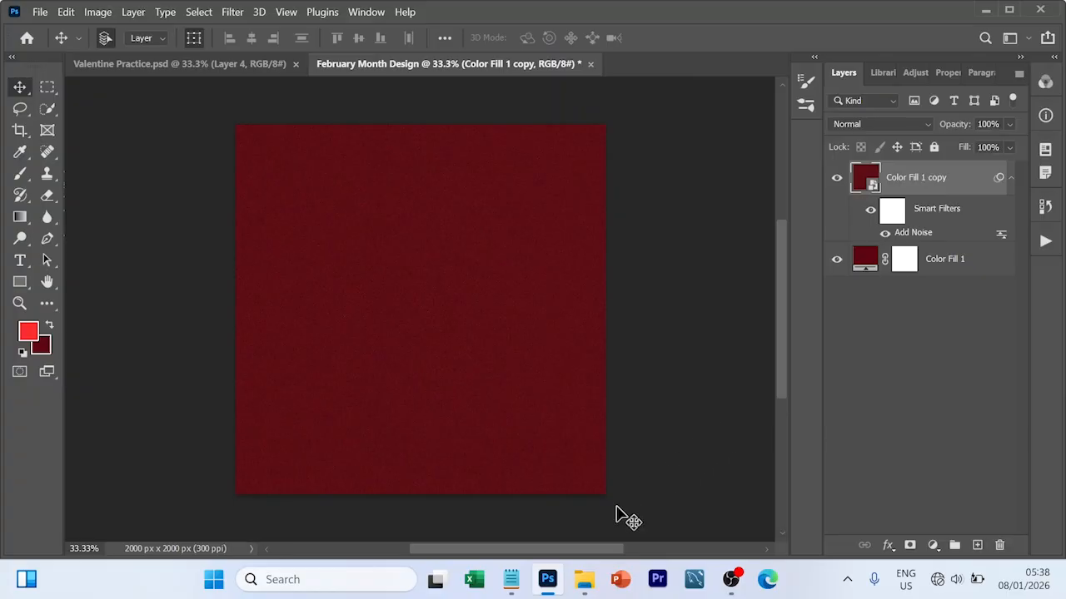
- Place the Pattern image from the February Design folder over the whole canvas as a new layer
{"action": "mouse_move", "coordinate": [585, 580]}
{"action": "left_click", "coordinate": [545, 482]}
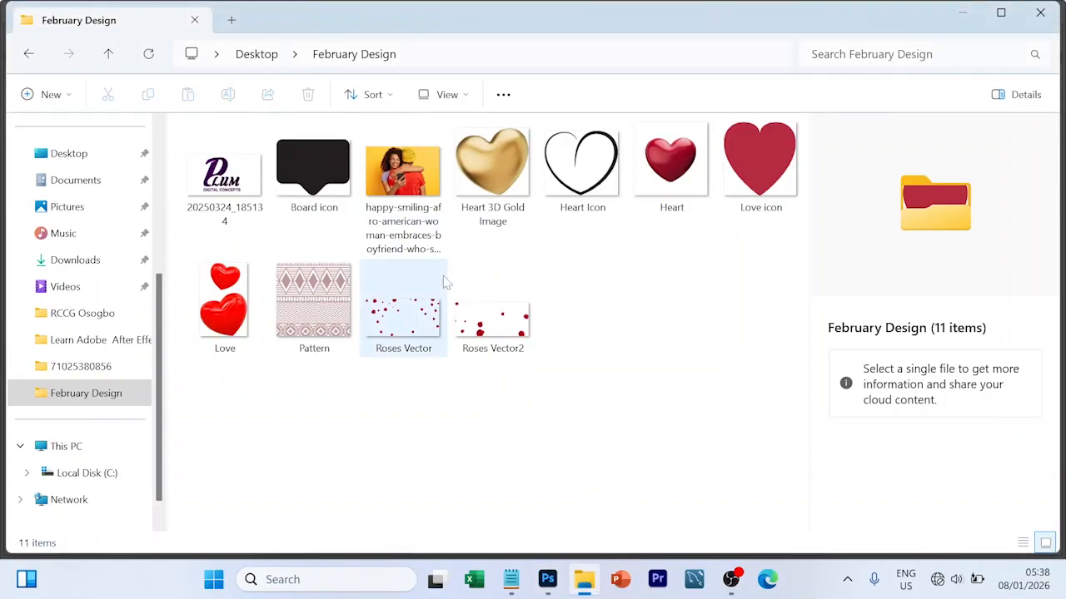
{"action": "left_click", "coordinate": [318, 313]}
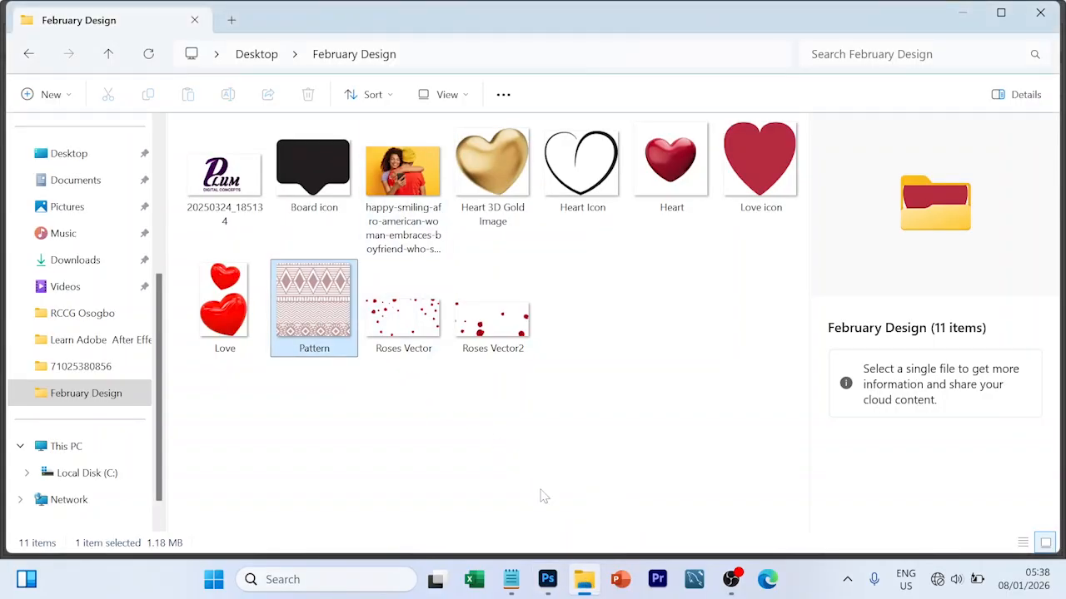
{"action": "left_click", "coordinate": [547, 580]}
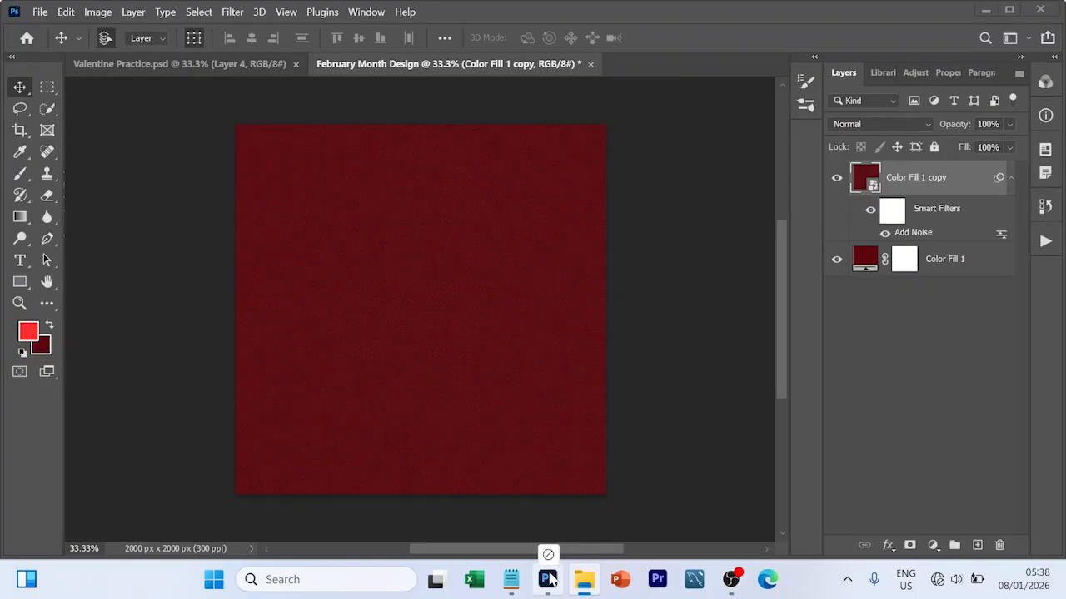
{"action": "left_click_drag", "start_coordinate": [470, 420], "coordinate": [467, 406]}
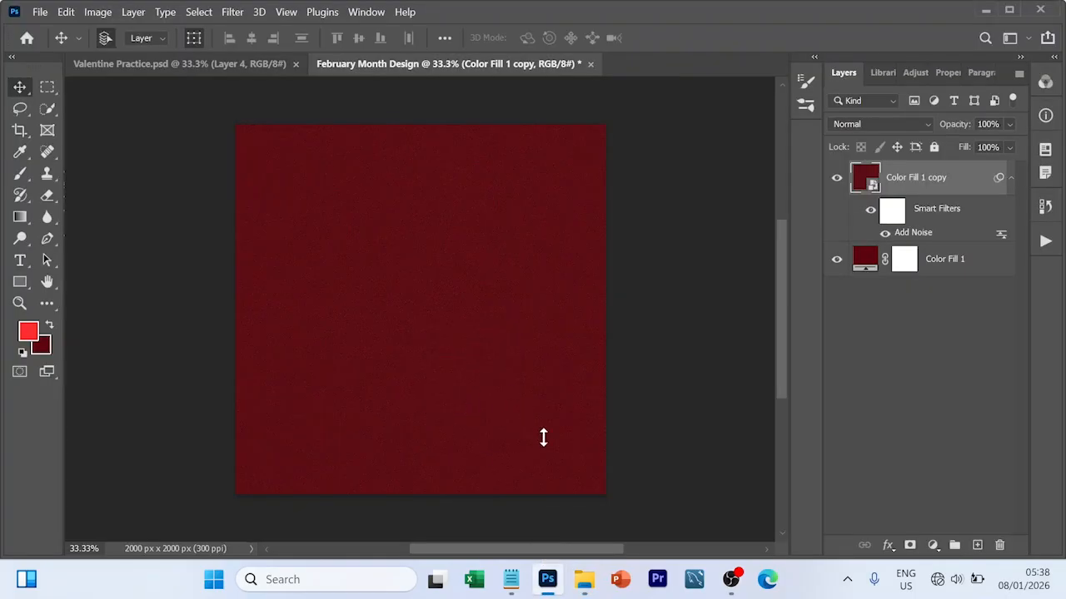
{"action": "left_click", "coordinate": [828, 37]}
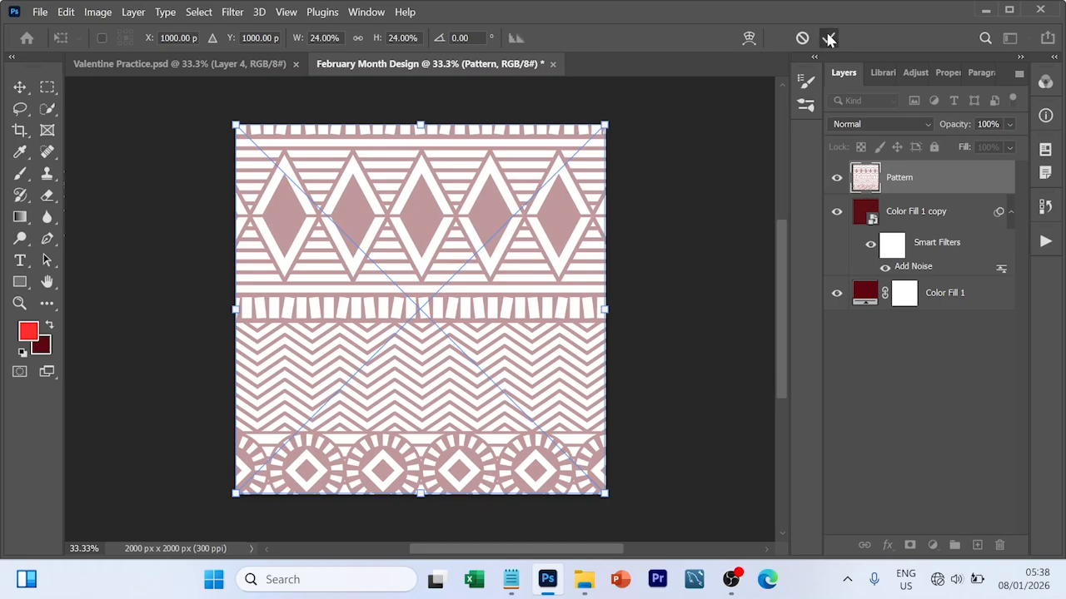
- Set the Pattern layer's blend mode to Darken
{"action": "left_click", "coordinate": [928, 123]}
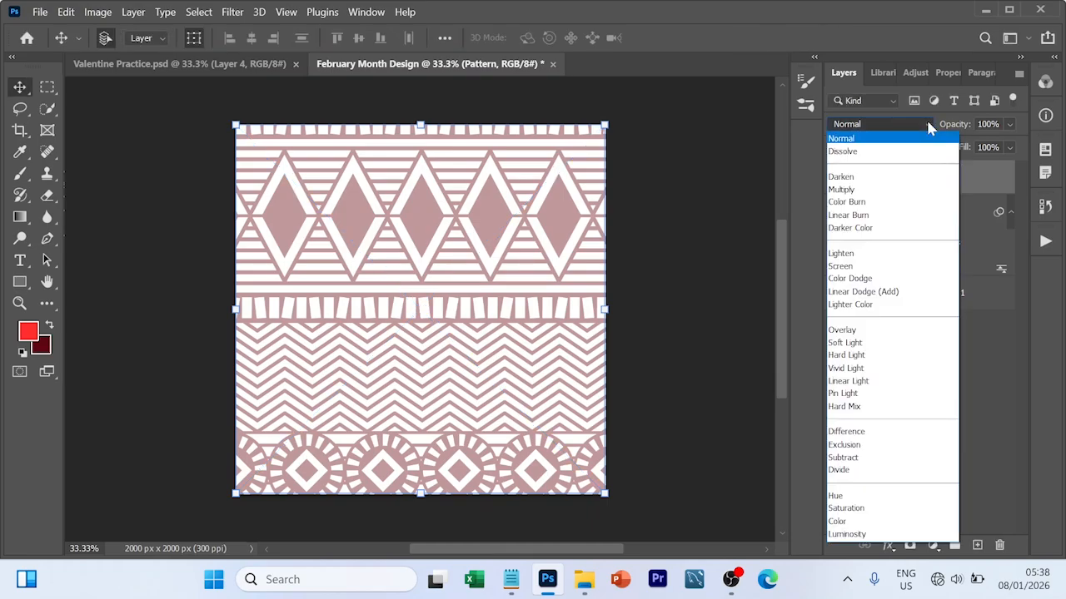
{"action": "left_click", "coordinate": [866, 177]}
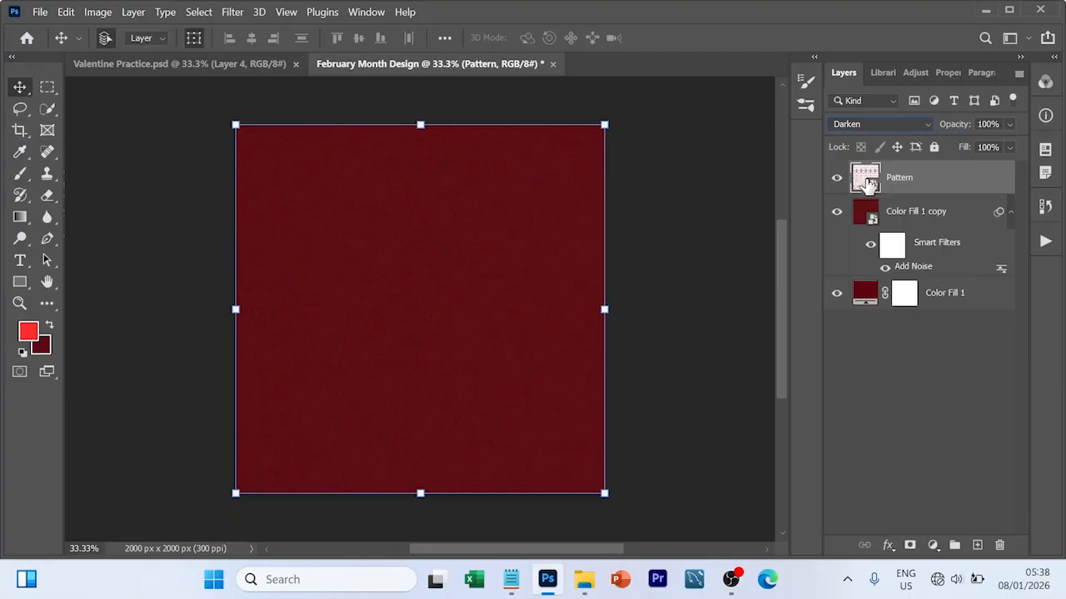
{"action": "left_click", "coordinate": [719, 325]}
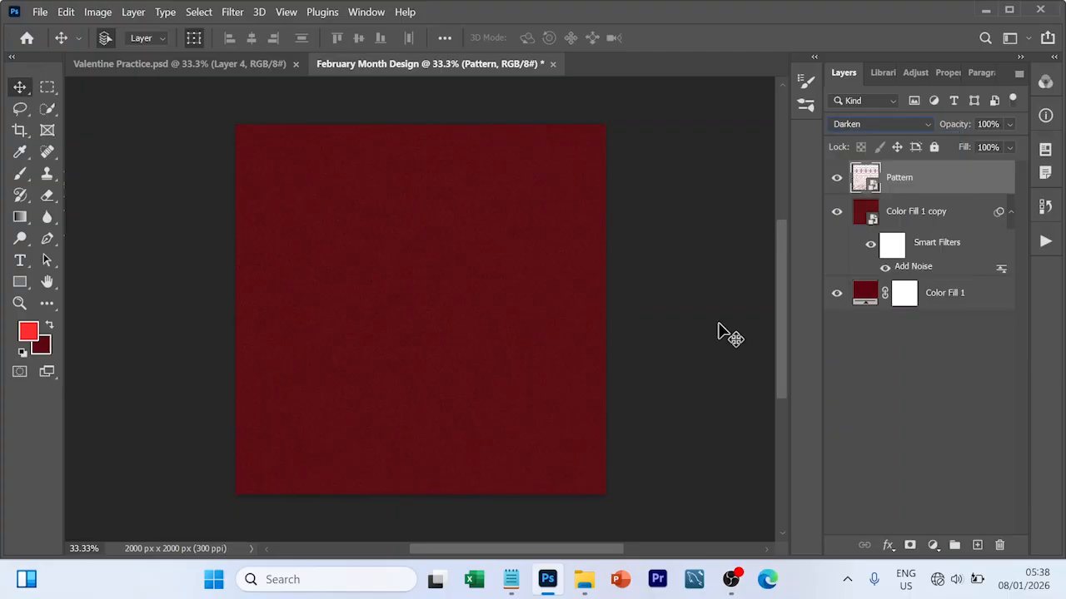
- On a new layer above Pattern, paint a soft ff2e2e glow in the canvas's upper-right area with an 1100 px brush
{"action": "left_click", "coordinate": [913, 184]}
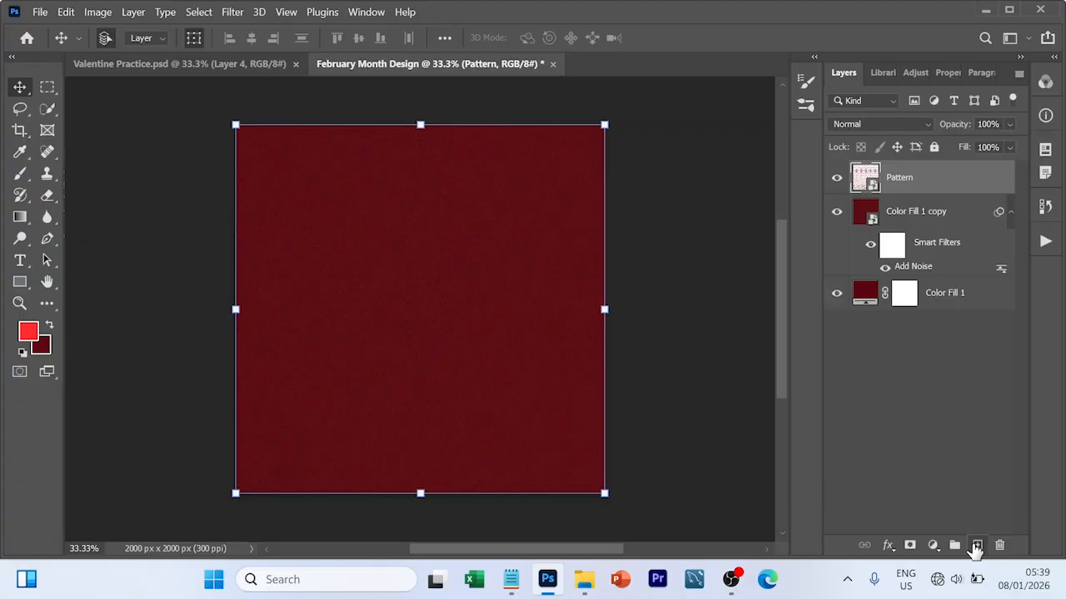
{"action": "left_click", "coordinate": [975, 545]}
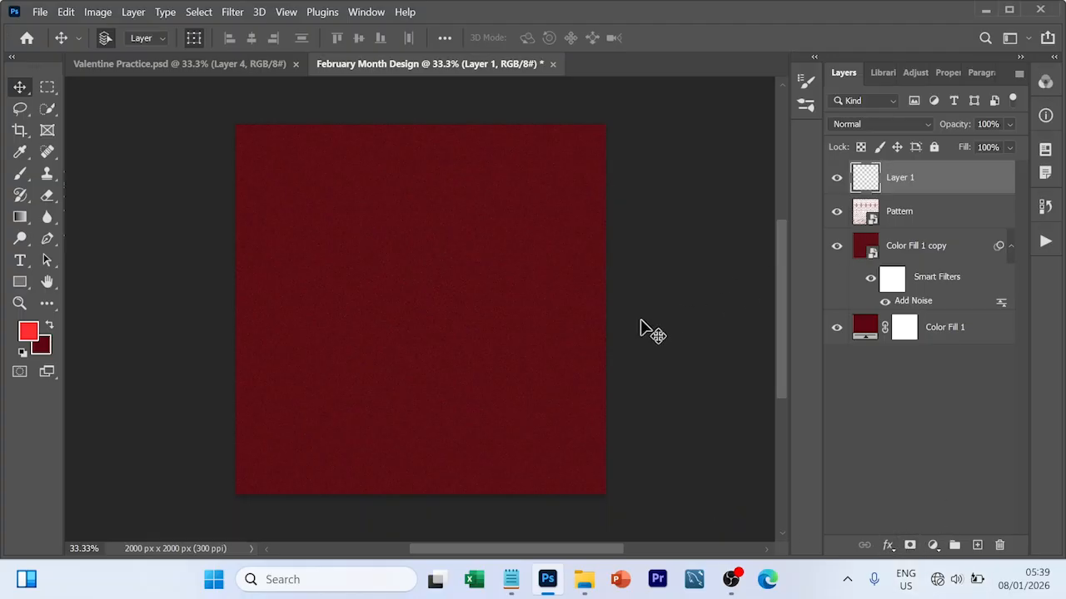
{"action": "key", "text": "b"}
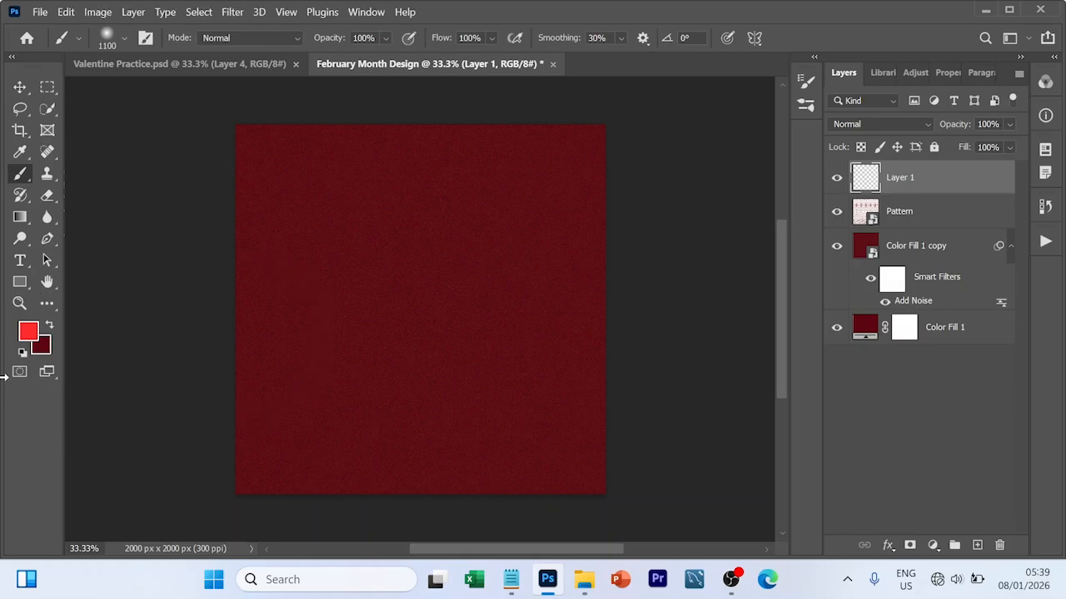
{"action": "left_click", "coordinate": [29, 333]}
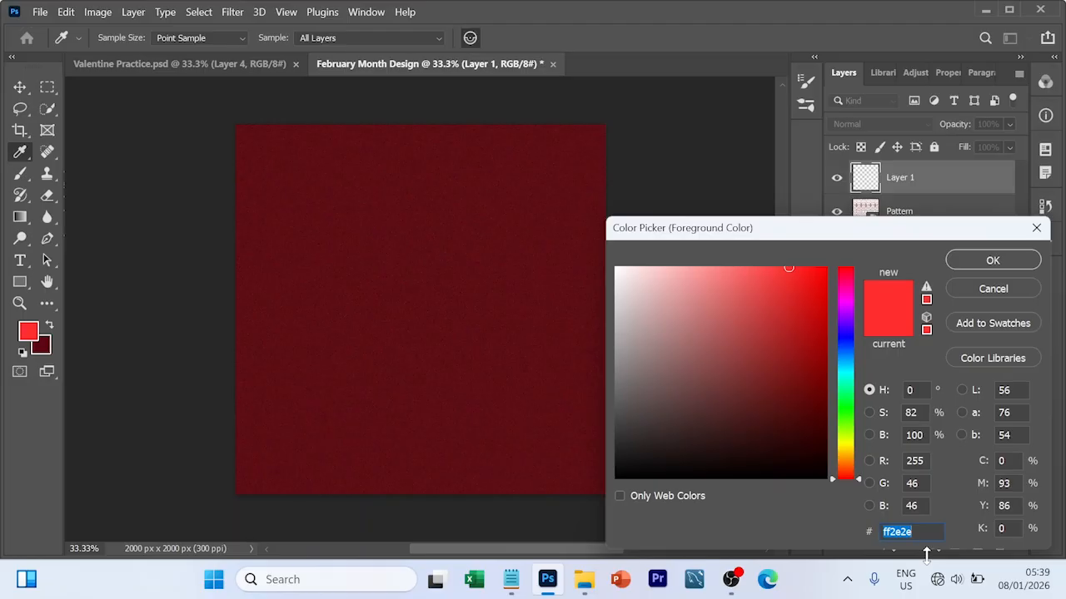
{"action": "left_click", "coordinate": [991, 261]}
{"action": "key", "text": "b"}
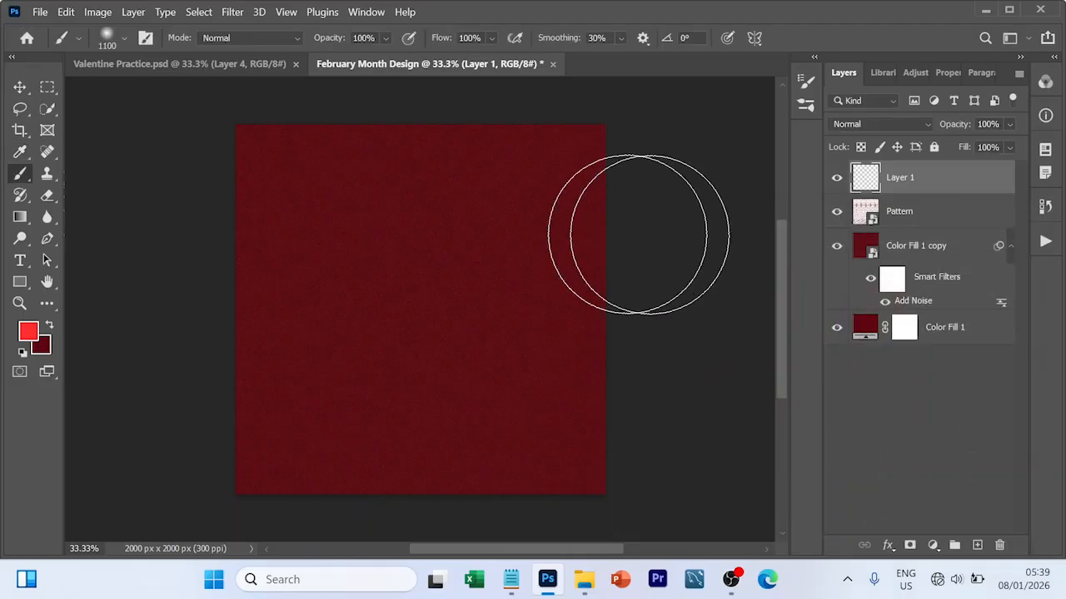
{"action": "left_click", "coordinate": [502, 229]}
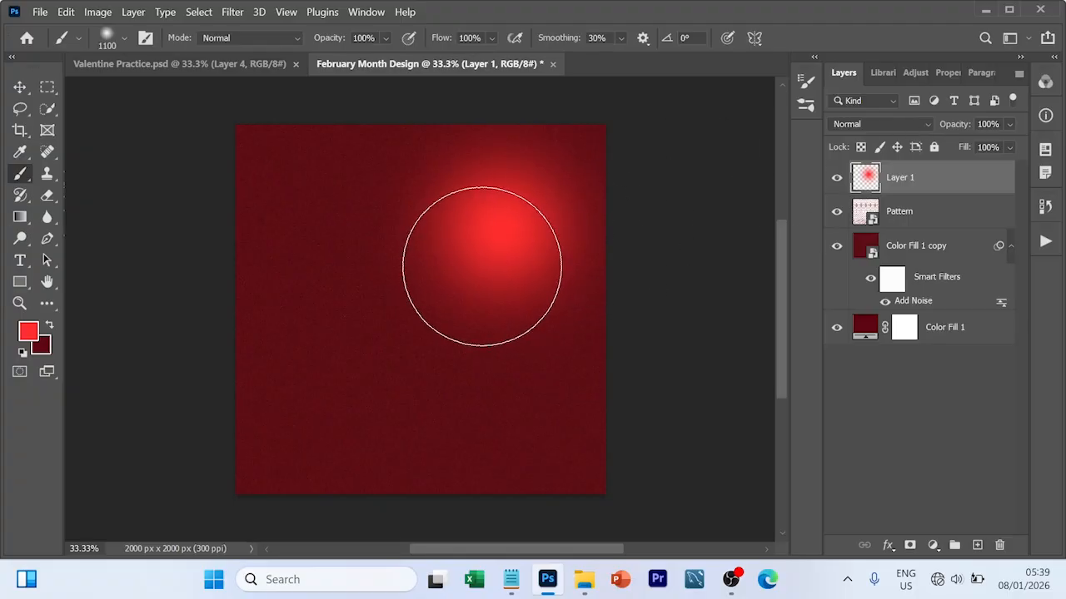
{"action": "left_click", "coordinate": [482, 266]}
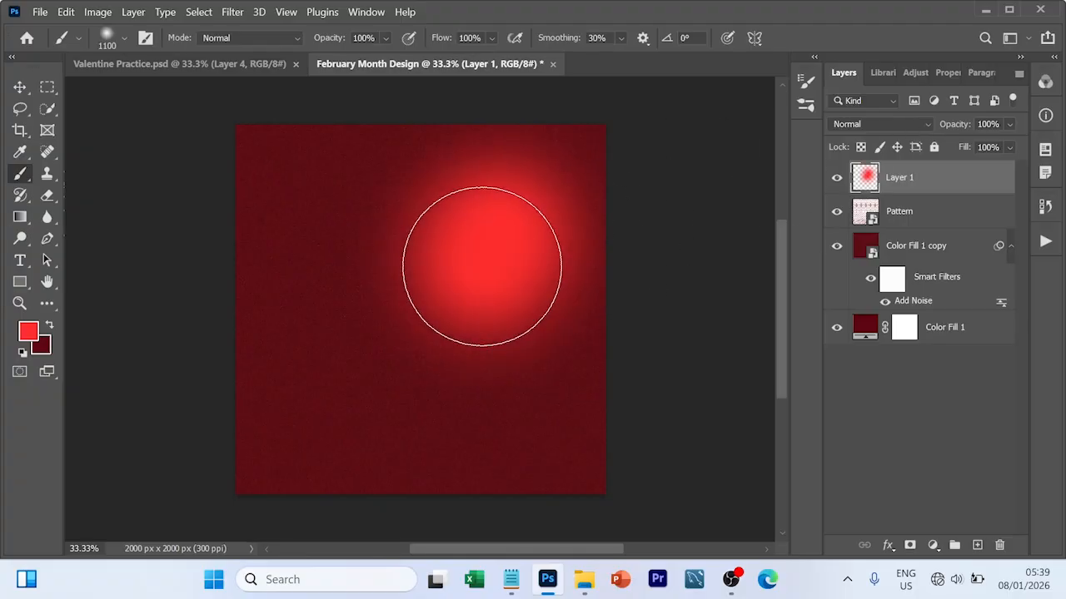
- Set the upper-right glow's blend mode to Screen, and paint a second soft red glow in the canvas's lower-left area on a new layer
{"action": "left_click", "coordinate": [927, 124]}
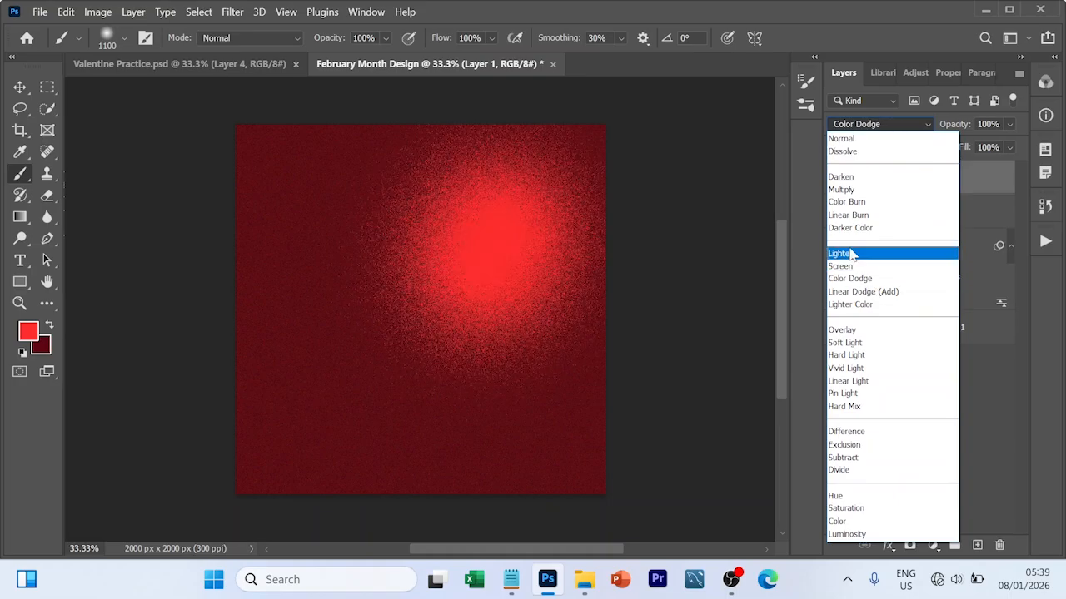
{"action": "left_click", "coordinate": [850, 267]}
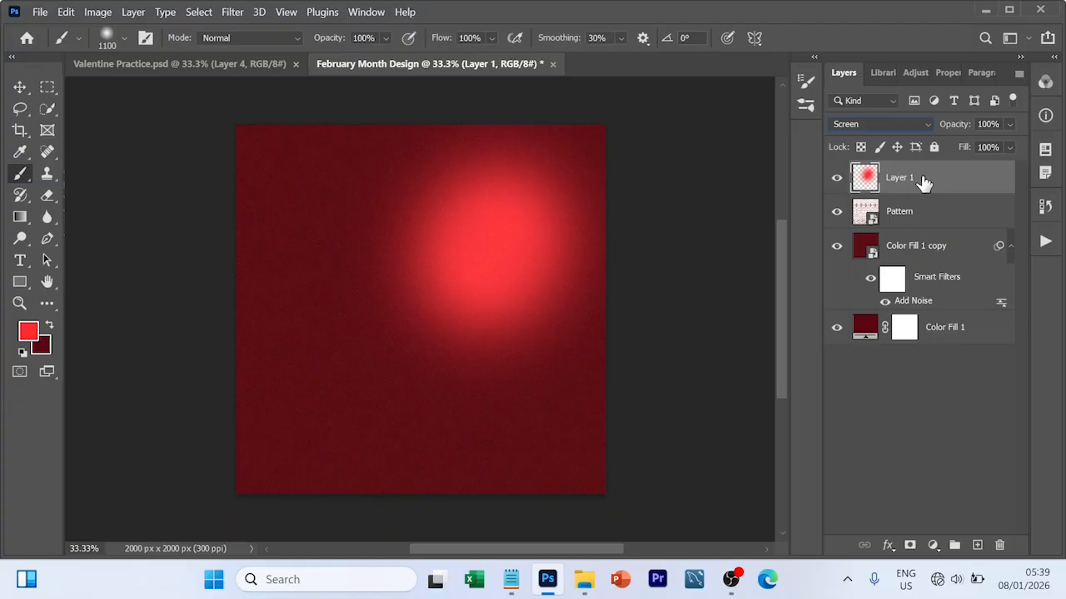
{"action": "left_click", "coordinate": [979, 545]}
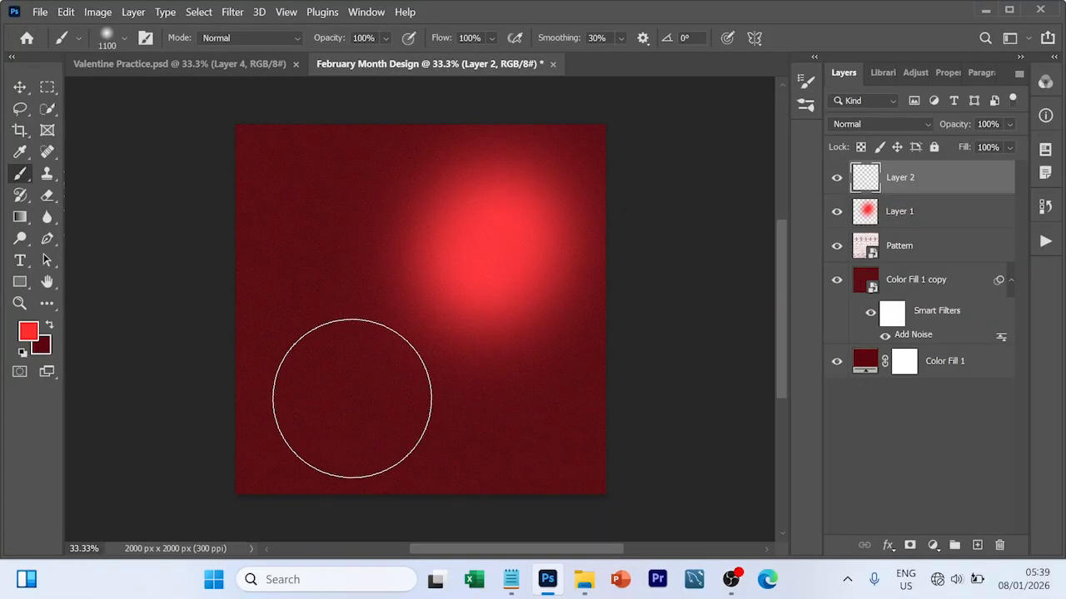
{"action": "left_click", "coordinate": [352, 399]}
{"action": "left_click", "coordinate": [352, 398]}
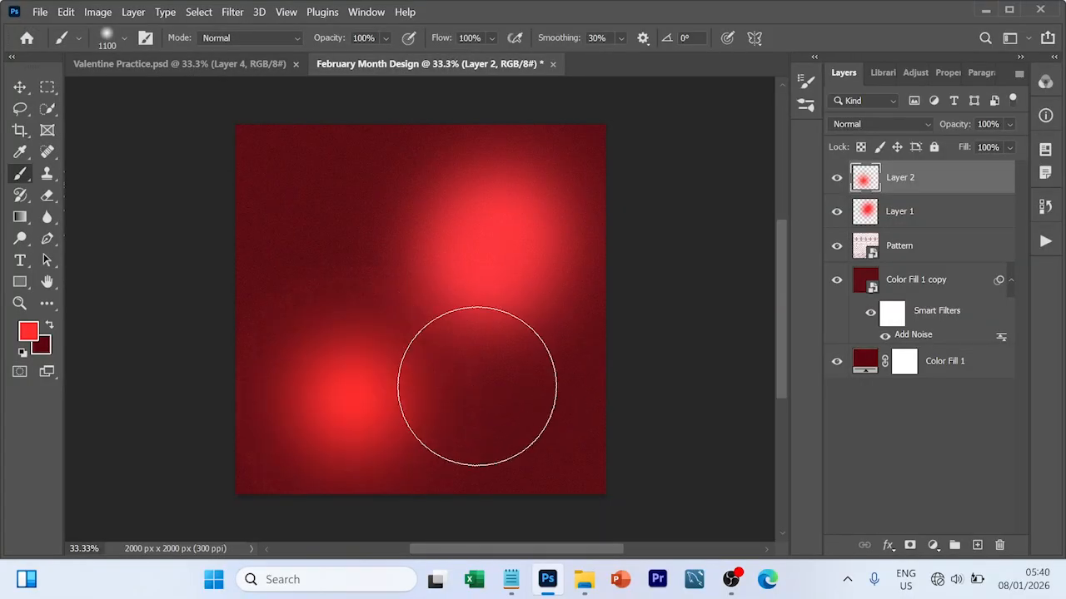
- Set the blend mode of the lower-left glow on Layer 2 to Screen
{"action": "key", "text": "v"}
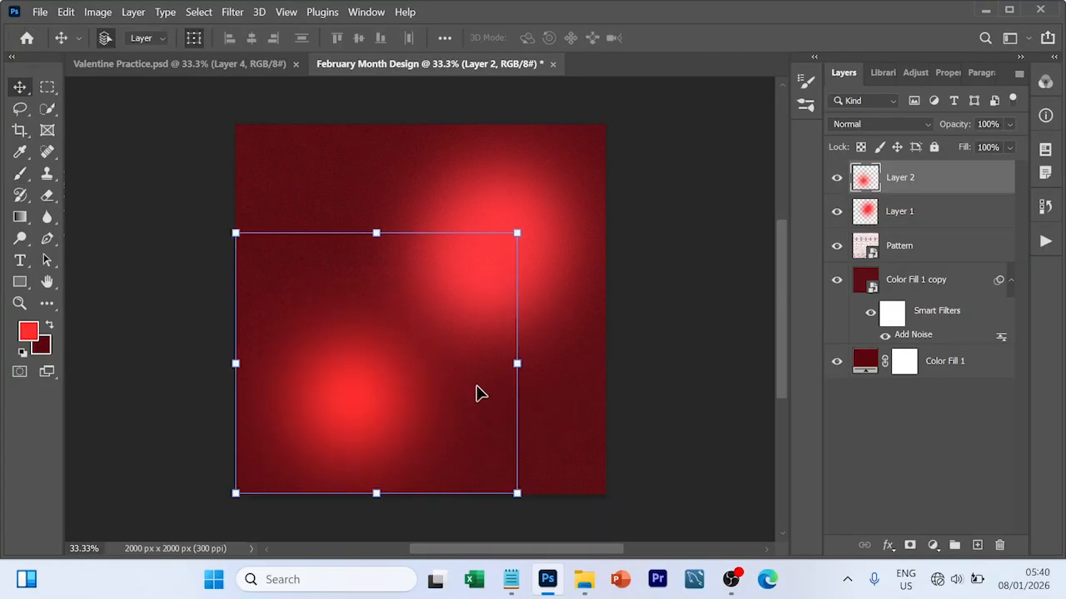
{"action": "left_click", "coordinate": [927, 126]}
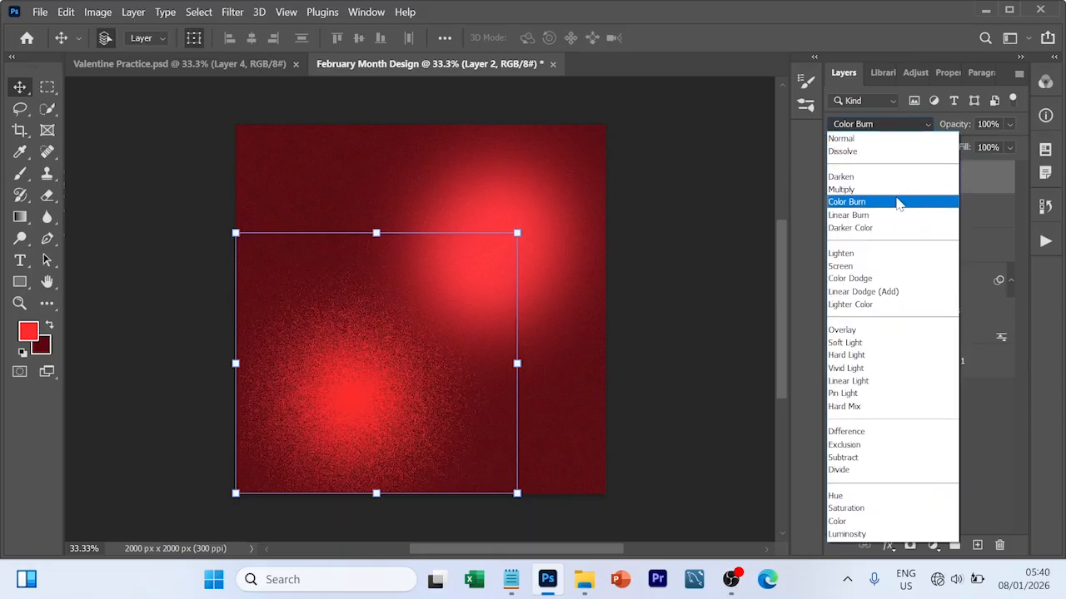
{"action": "left_click", "coordinate": [863, 273]}
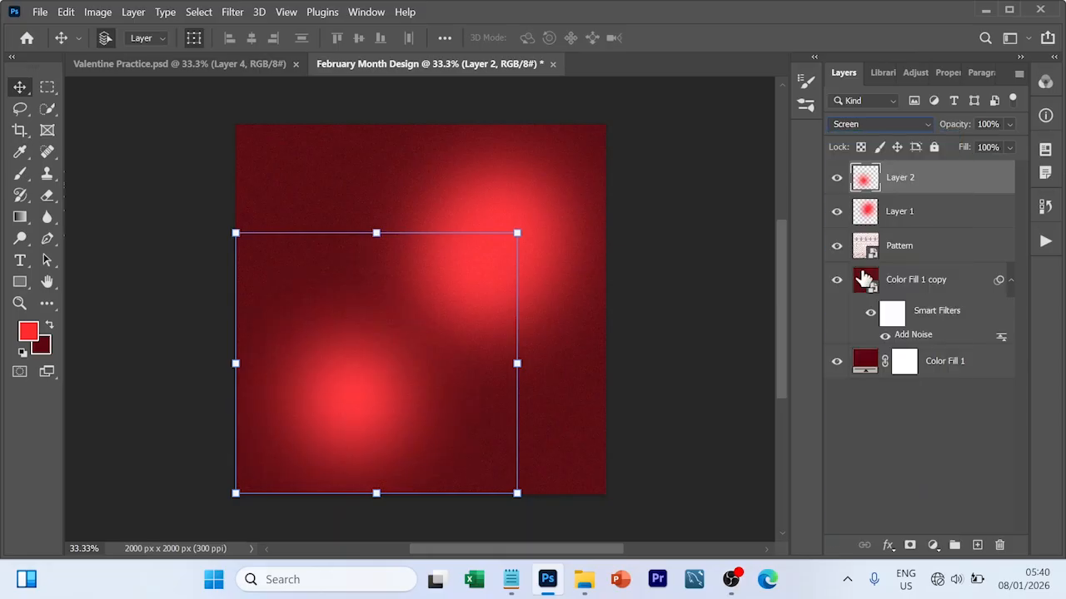
{"action": "left_click", "coordinate": [949, 488]}
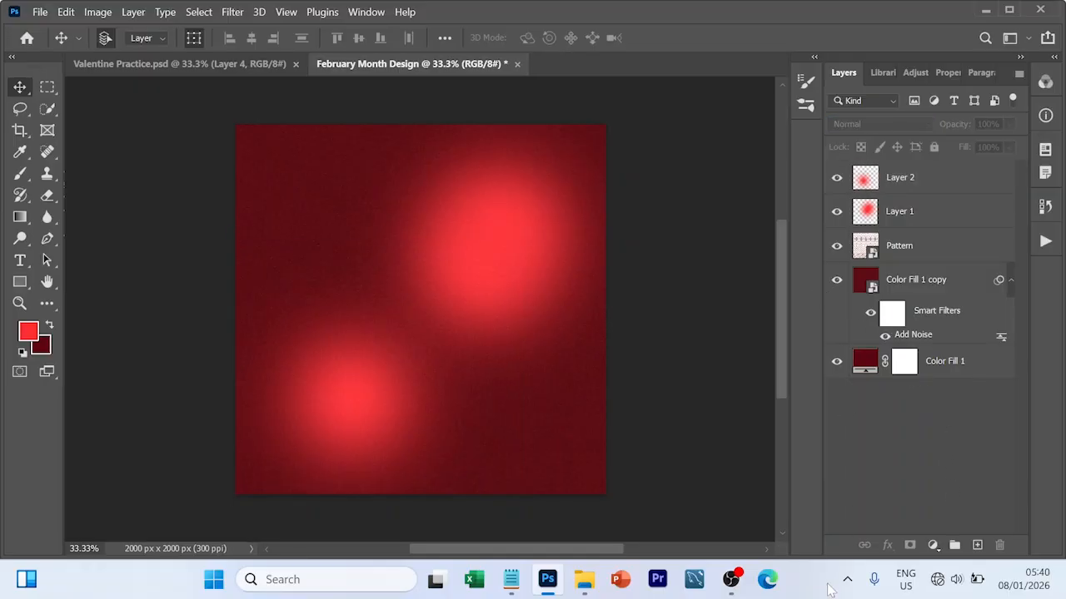
- Place the Roses Vector image from the February Design folder above Layer 2, aligned with the canvas's top edge
{"action": "left_click", "coordinate": [937, 193]}
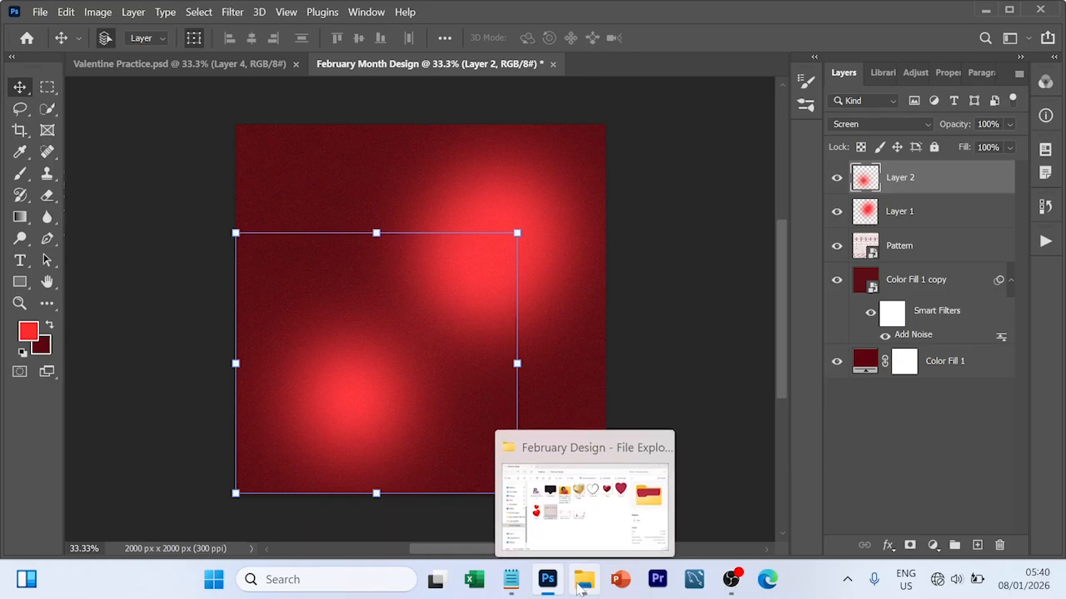
{"action": "left_click", "coordinate": [556, 493]}
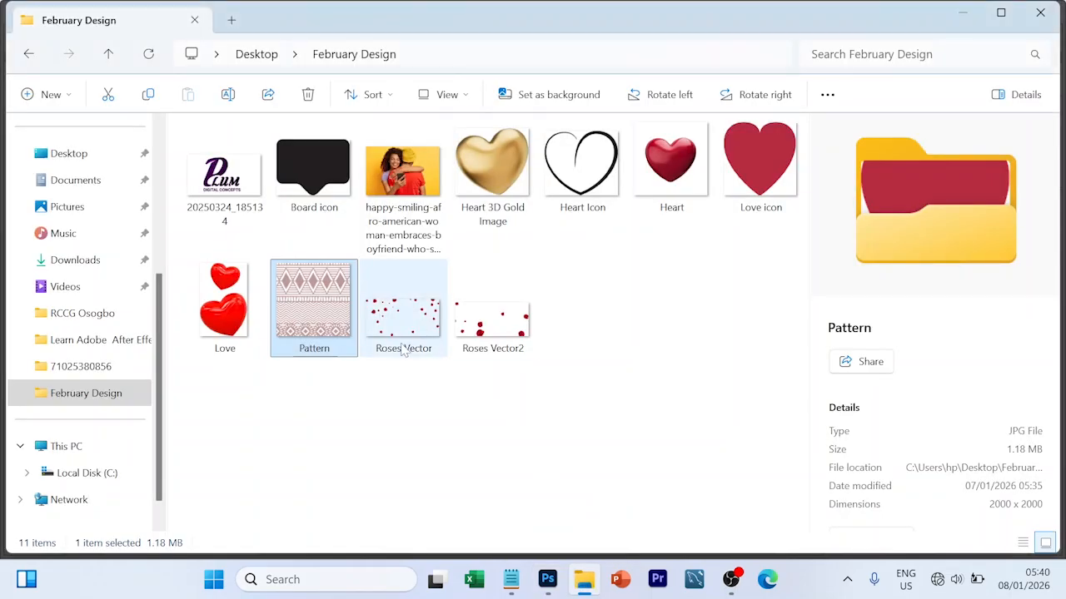
{"action": "left_click_drag", "start_coordinate": [399, 329], "coordinate": [446, 254]}
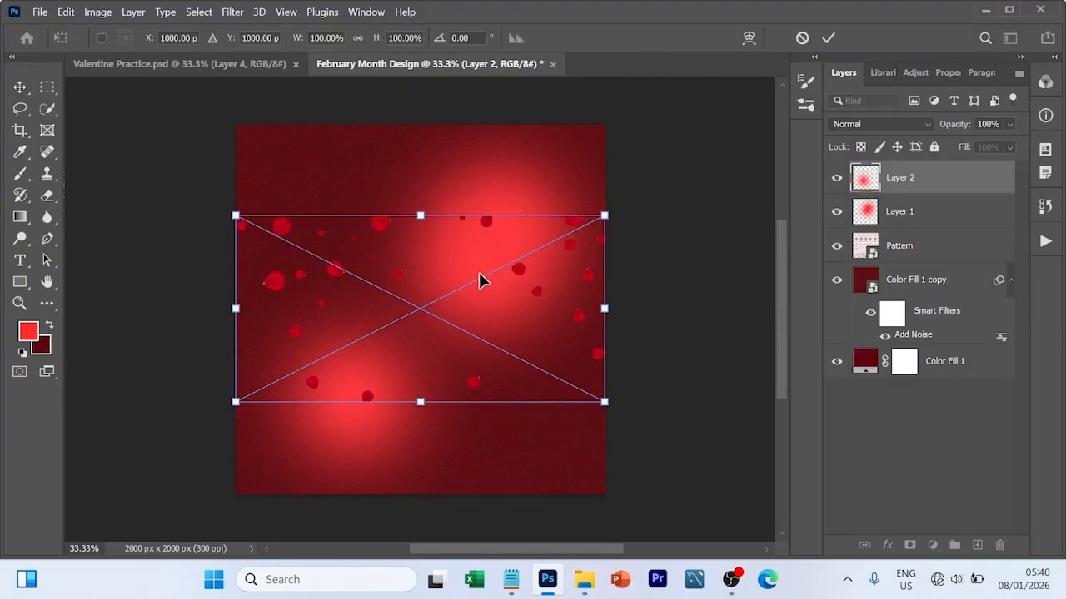
{"action": "left_click_drag", "start_coordinate": [485, 287], "coordinate": [486, 194]}
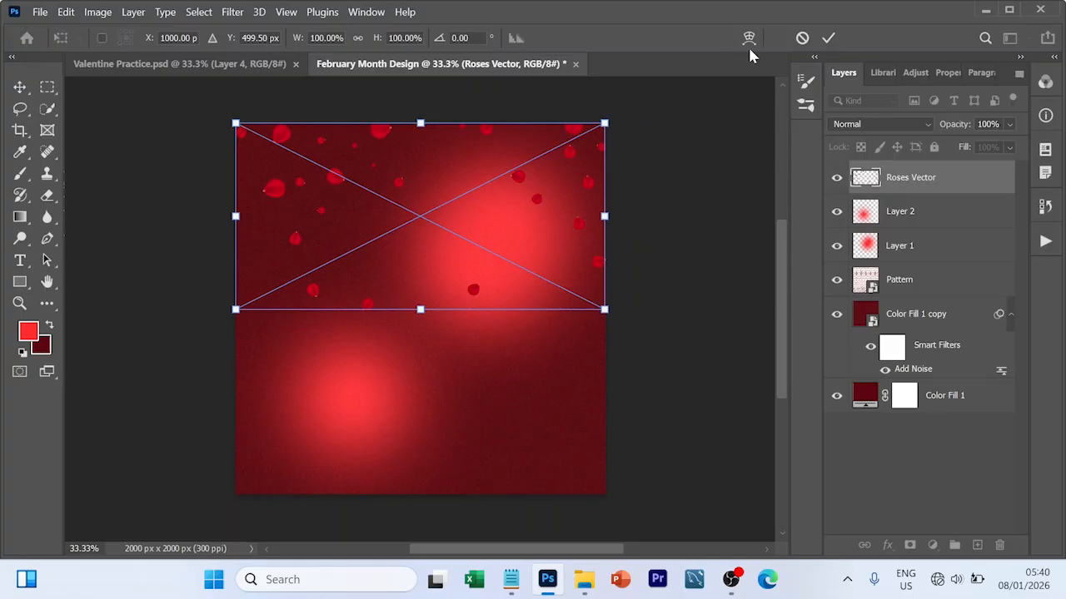
{"action": "left_click", "coordinate": [828, 37]}
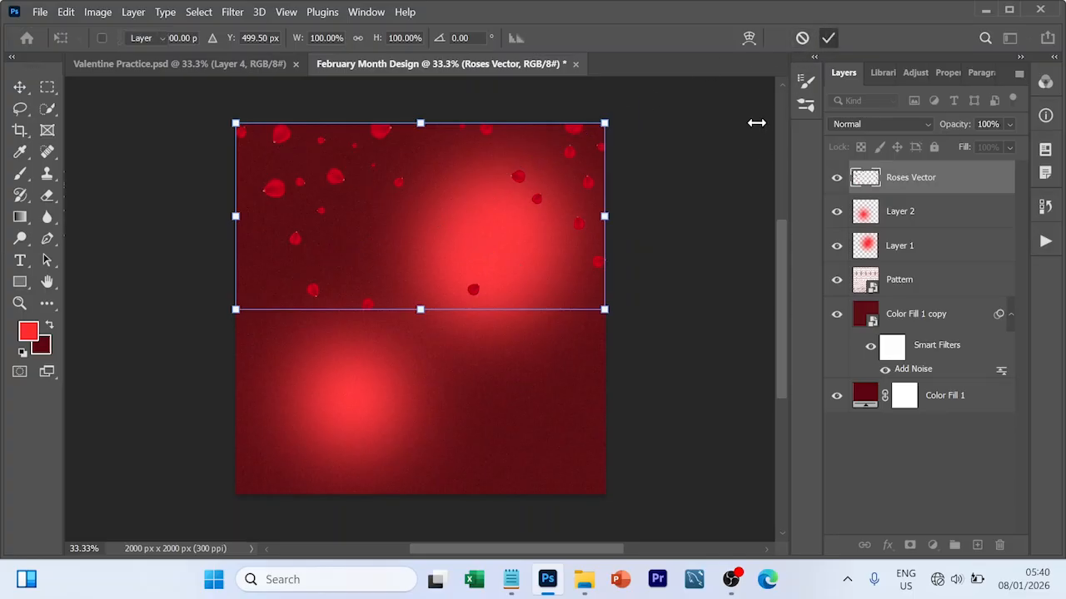
{"action": "left_click", "coordinate": [698, 193]}
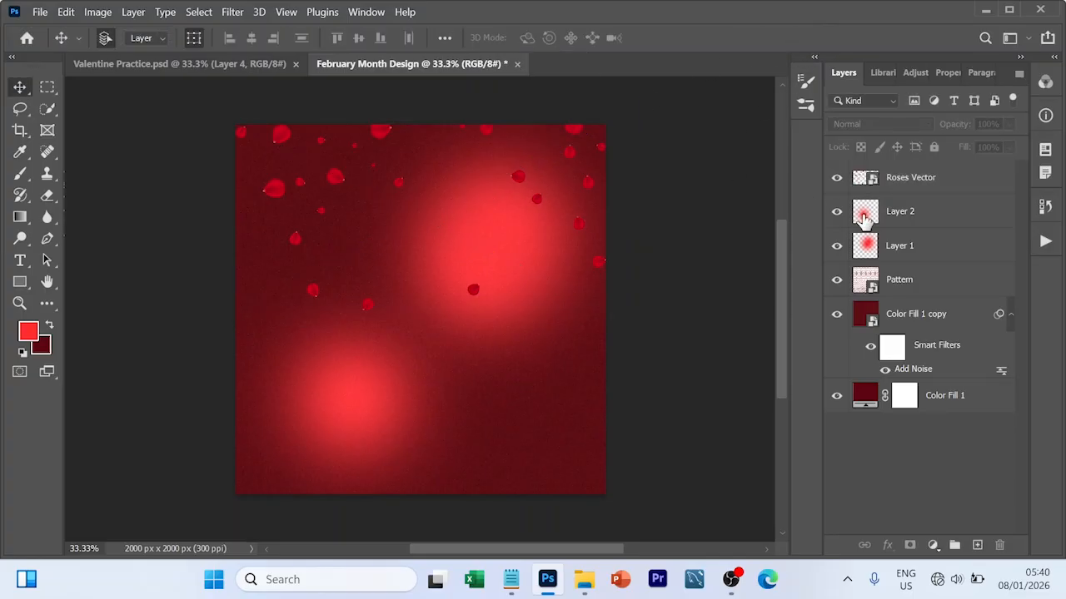
- Group all layers from Roses Vector down to Color Fill 1 into a locked group named BG
{"action": "left_click", "coordinate": [910, 177]}
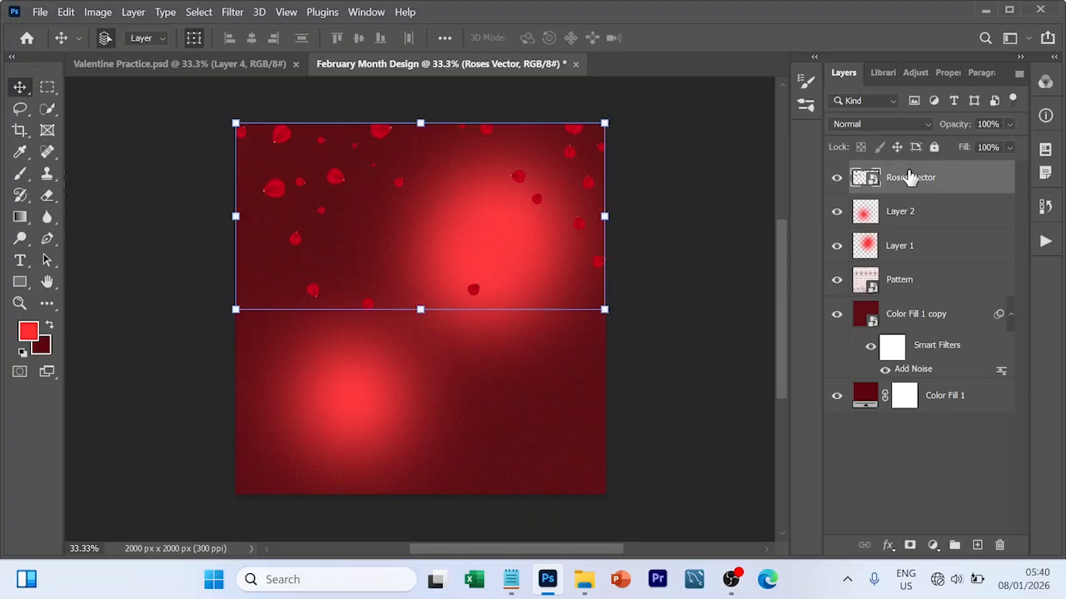
{"action": "left_click", "coordinate": [914, 402], "text": "shift"}
{"action": "left_click", "coordinate": [909, 400]}
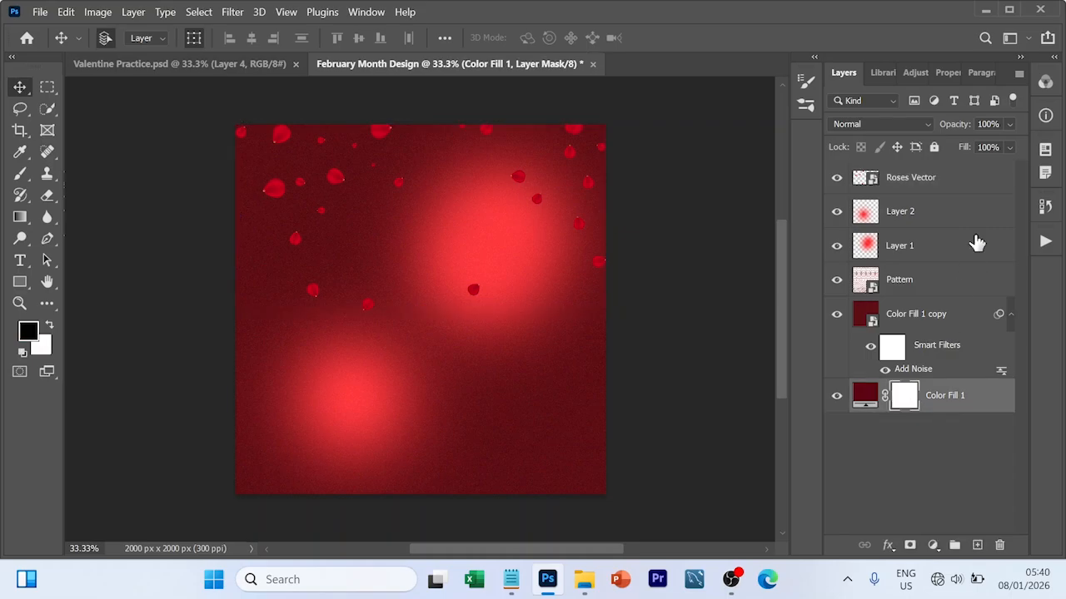
{"action": "left_click", "coordinate": [931, 190], "text": "shift"}
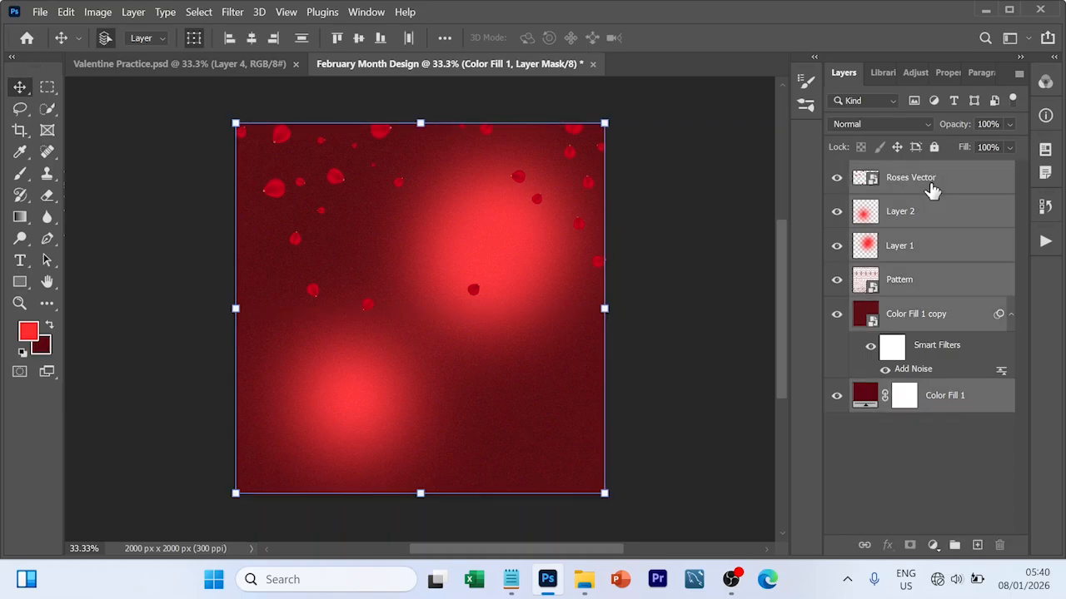
{"action": "key", "text": "ctrl+g"}
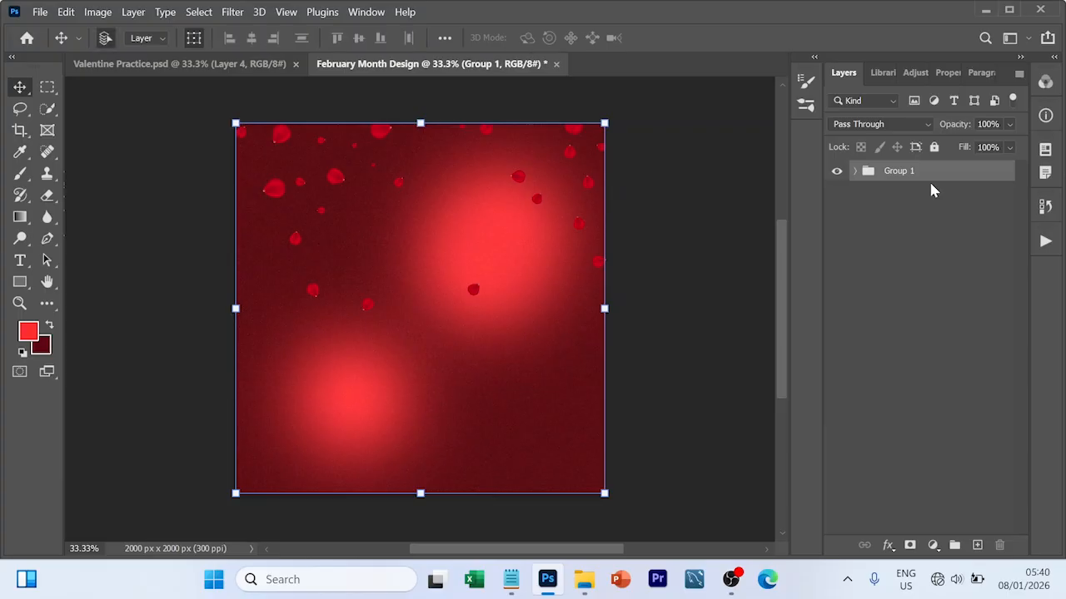
{"action": "double_click", "coordinate": [903, 171]}
{"action": "key", "text": "Return"}
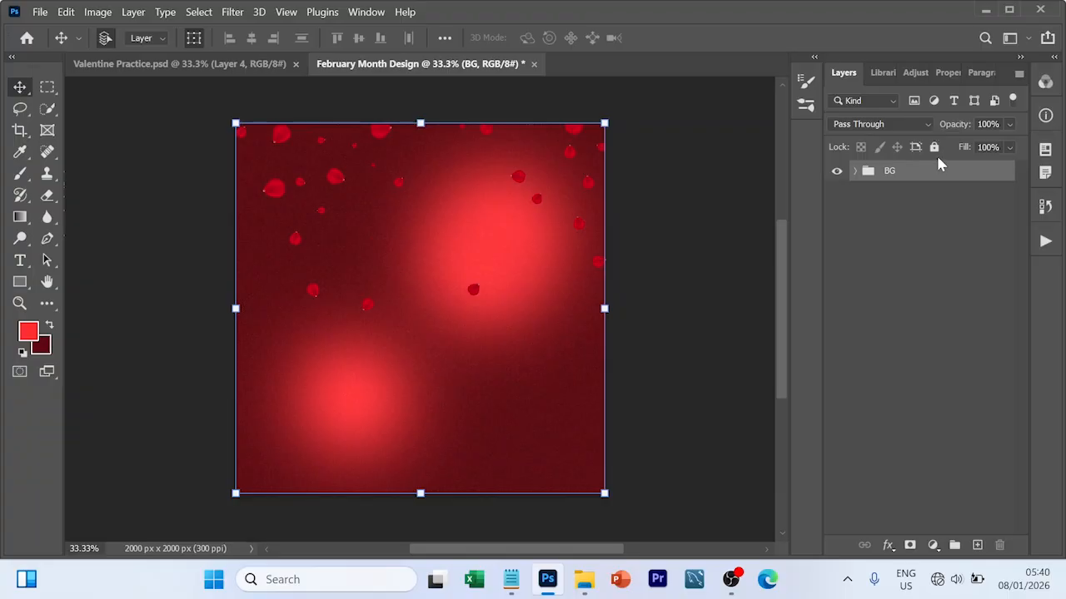
{"action": "left_click", "coordinate": [934, 148]}
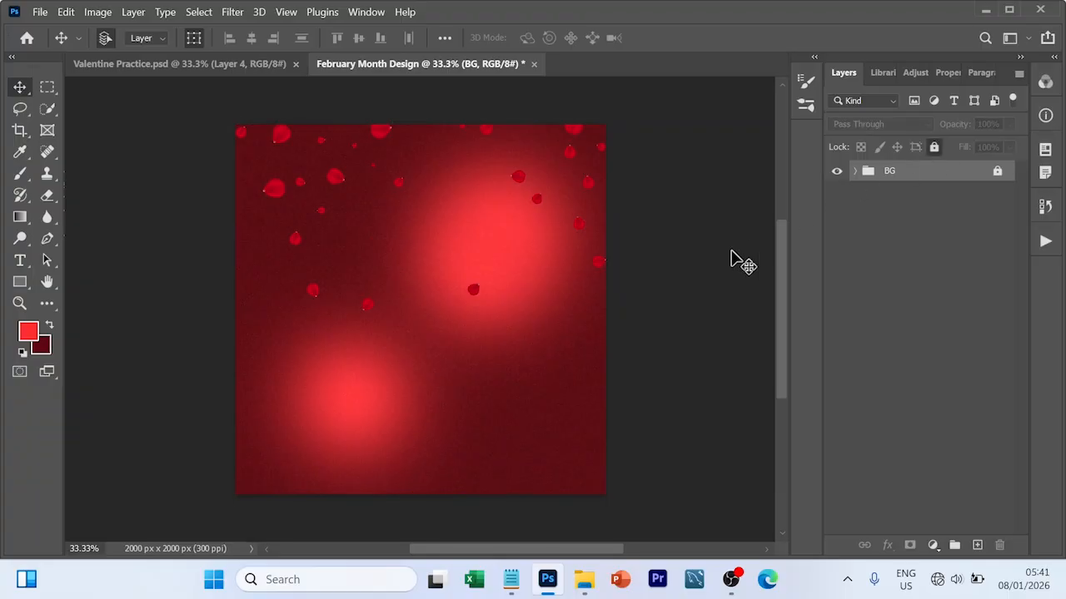
{"action": "left_click", "coordinate": [694, 273]}
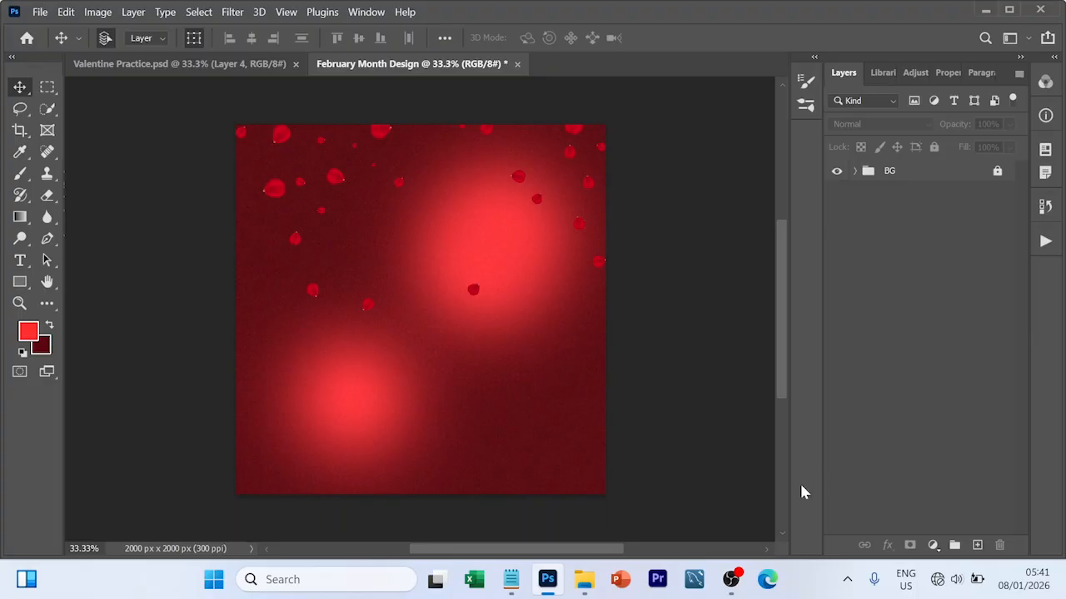
- Place the Heart image from the February Design folder as a new layer above the BG group
{"action": "left_click", "coordinate": [585, 581]}
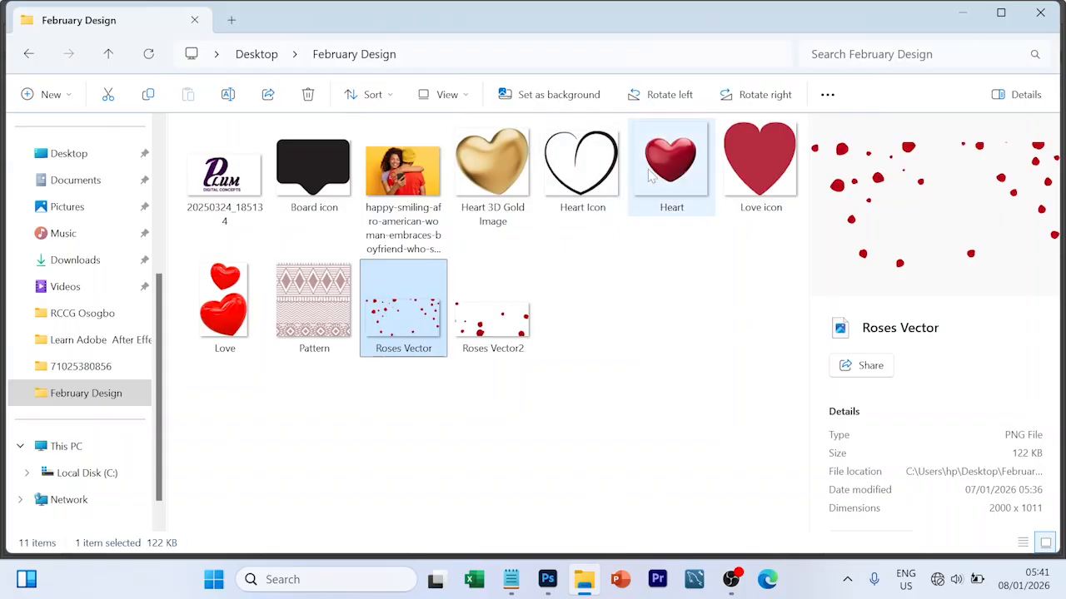
{"action": "left_click_drag", "start_coordinate": [670, 179], "coordinate": [514, 353]}
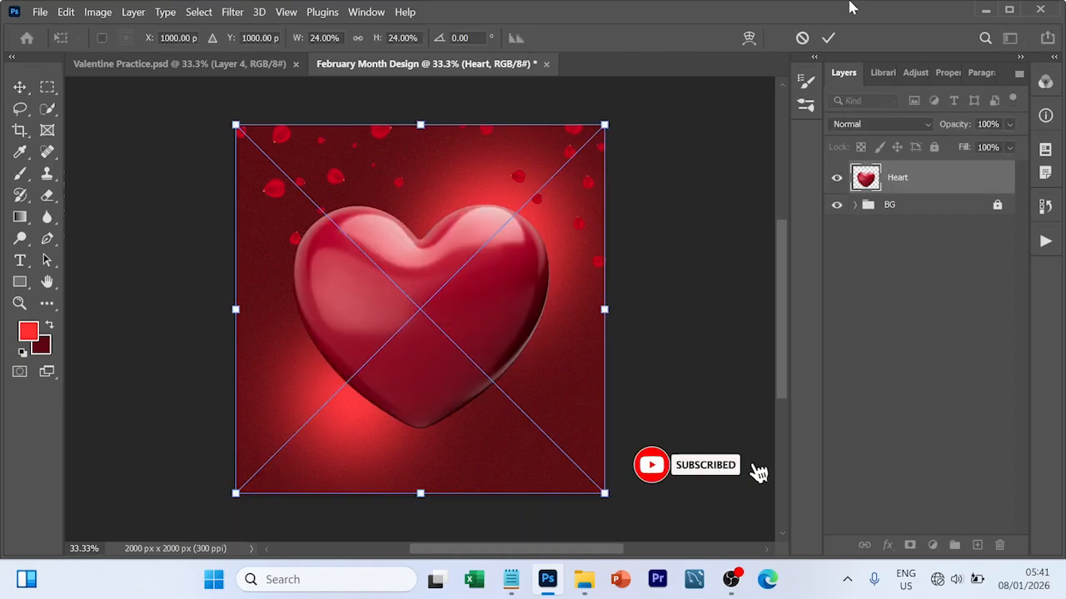
{"action": "left_click", "coordinate": [830, 37]}
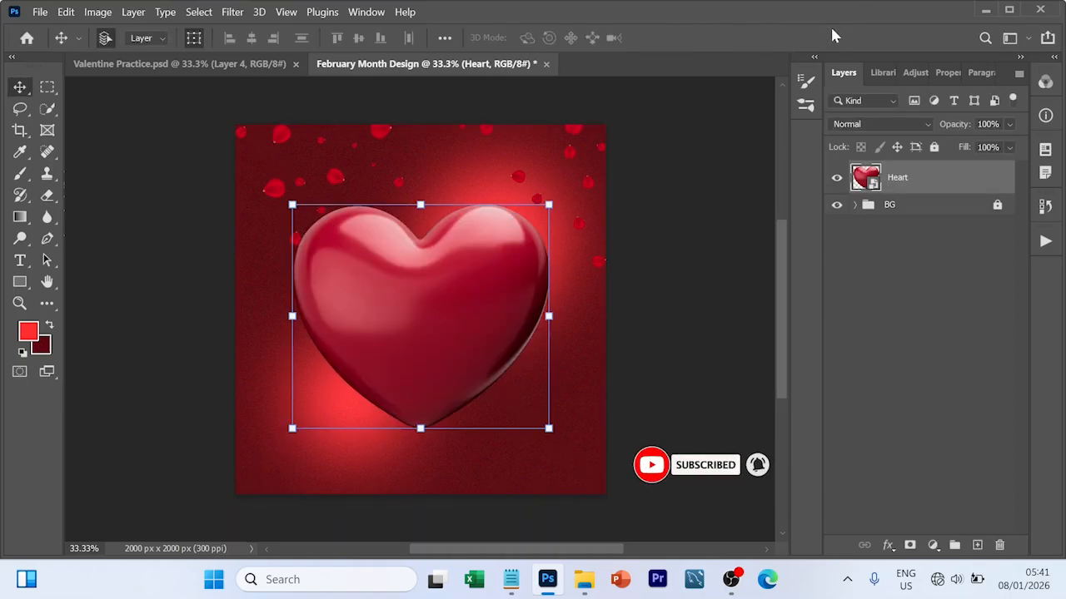
- Scale the red heart to about 18.55% and move it over the glow in the canvas's upper-right area
{"action": "left_click", "coordinate": [548, 205]}
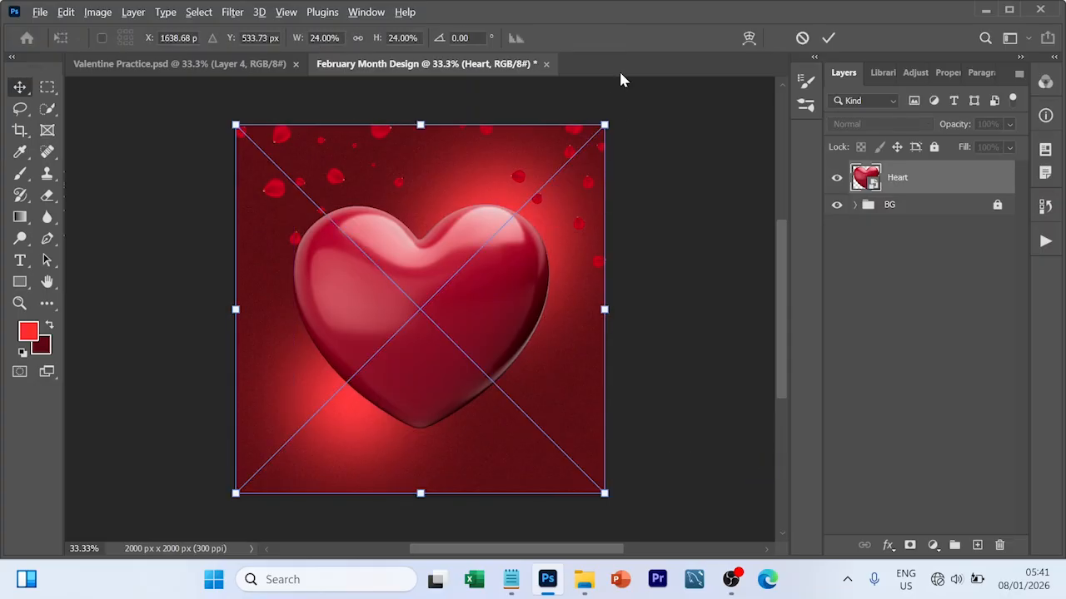
{"action": "mouse_move", "coordinate": [597, 133]}
{"action": "left_mouse_down"}
{"action": "mouse_move", "coordinate": [578, 169]}
{"action": "mouse_move", "coordinate": [586, 149]}
{"action": "left_mouse_up"}
{"action": "left_click_drag", "start_coordinate": [512, 298], "coordinate": [556, 287]}
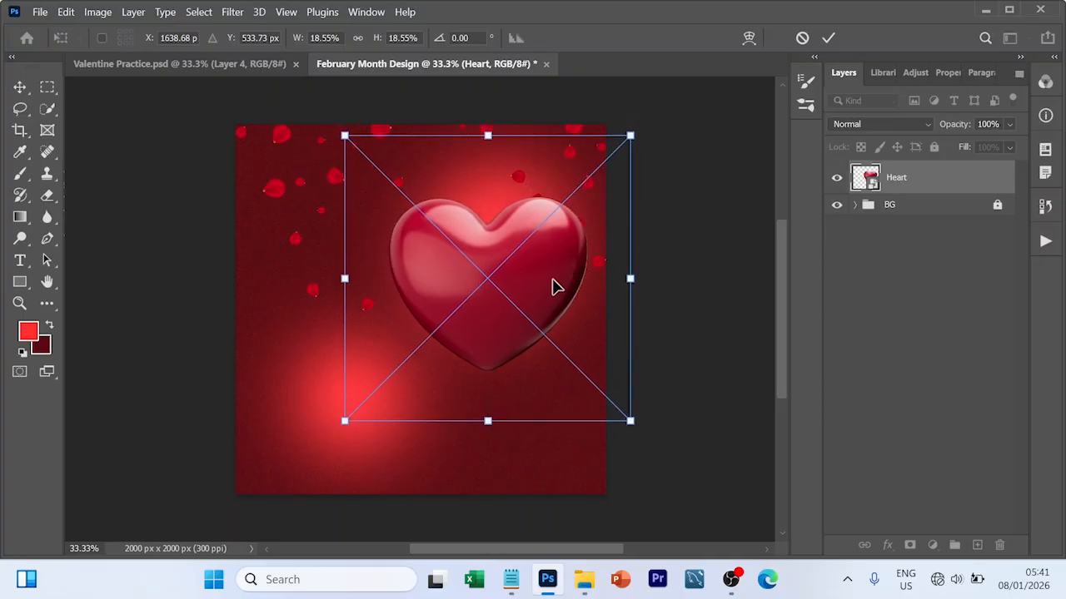
{"action": "left_click", "coordinate": [826, 39]}
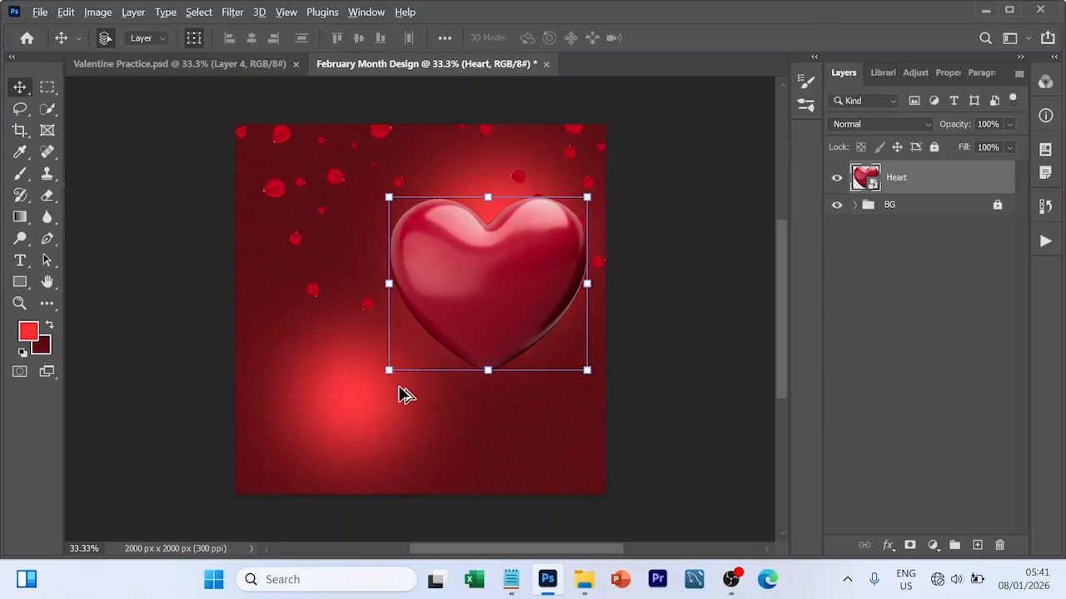
{"action": "left_click", "coordinate": [719, 287]}
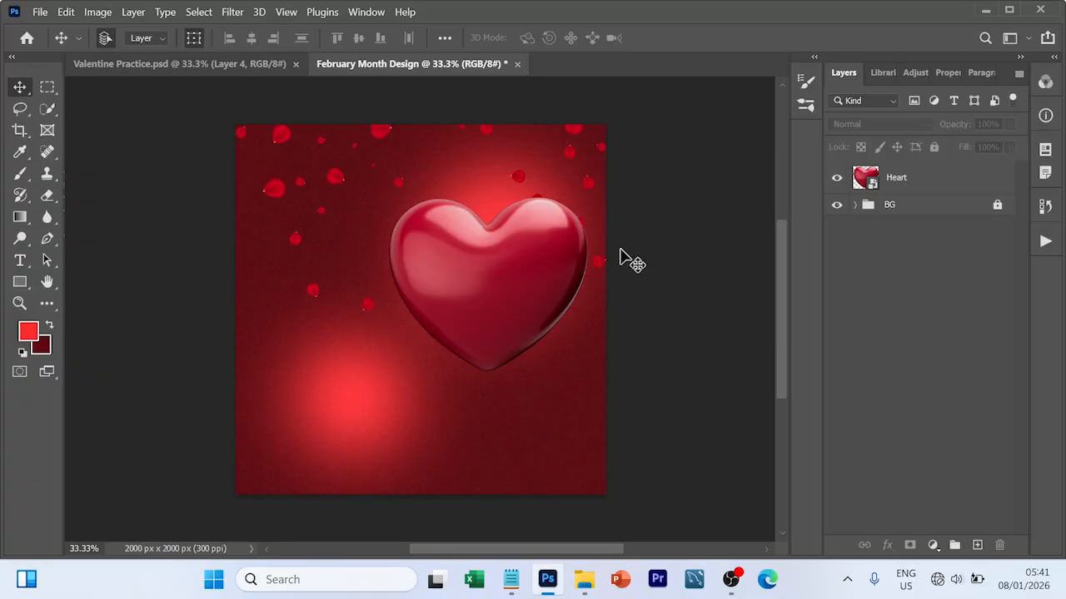
{"action": "left_click", "coordinate": [537, 272]}
{"action": "left_click", "coordinate": [694, 408]}
- Place the Heart Icon outline from the February Design folder, scaled down to sit just above the red heart's notch
{"action": "left_click", "coordinate": [584, 581]}
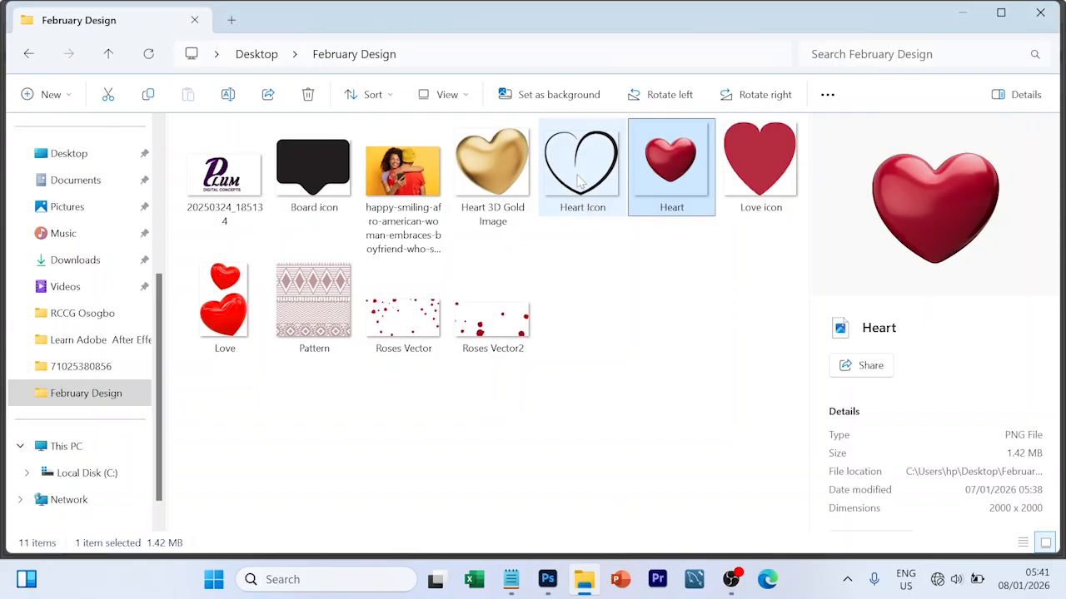
{"action": "left_click_drag", "start_coordinate": [580, 179], "coordinate": [526, 239]}
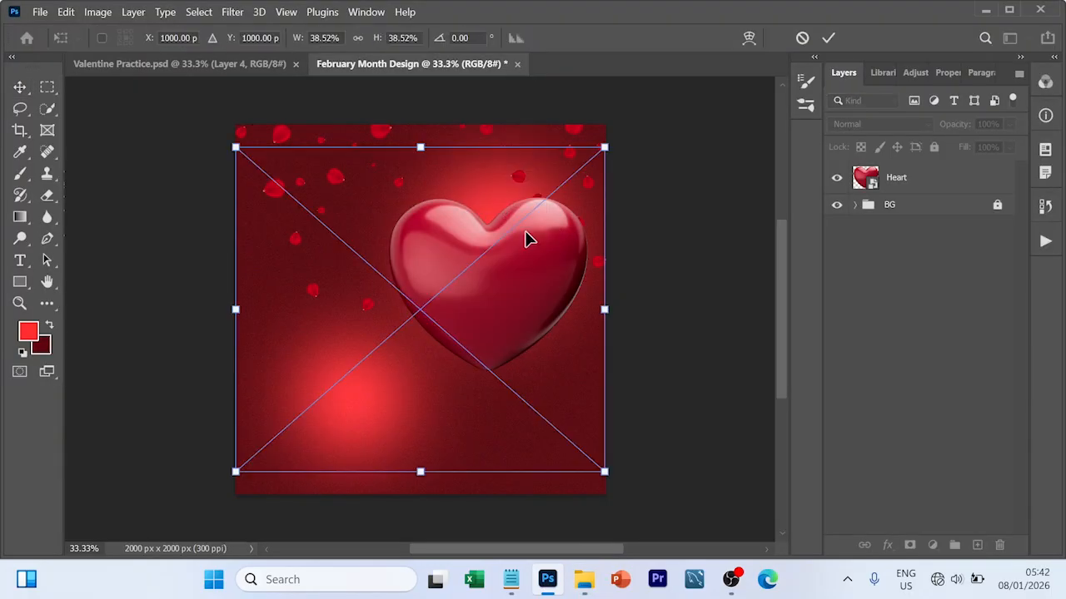
{"action": "left_click_drag", "start_coordinate": [604, 148], "coordinate": [514, 202]}
{"action": "left_click_drag", "start_coordinate": [534, 157], "coordinate": [506, 243]}
{"action": "key", "text": "Return"}
{"action": "left_click", "coordinate": [638, 178]}
- Place the Heart 3D Gold Image below the Heart Icon layer, fitting it small inside the heart outline above the red heart
{"action": "left_click", "coordinate": [584, 580]}
{"action": "left_click", "coordinate": [500, 176]}
{"action": "key", "text": "Return"}
{"action": "left_click_drag", "start_coordinate": [921, 178], "coordinate": [921, 224]}
{"action": "left_click_drag", "start_coordinate": [430, 315], "coordinate": [495, 190]}
{"action": "key", "text": "Return"}
{"action": "left_click", "coordinate": [685, 184]}
- Place the Board icon from the February Design folder, shrunk to a small speech bubble on the red heart's upper-right lobe
{"action": "left_click", "coordinate": [584, 579]}
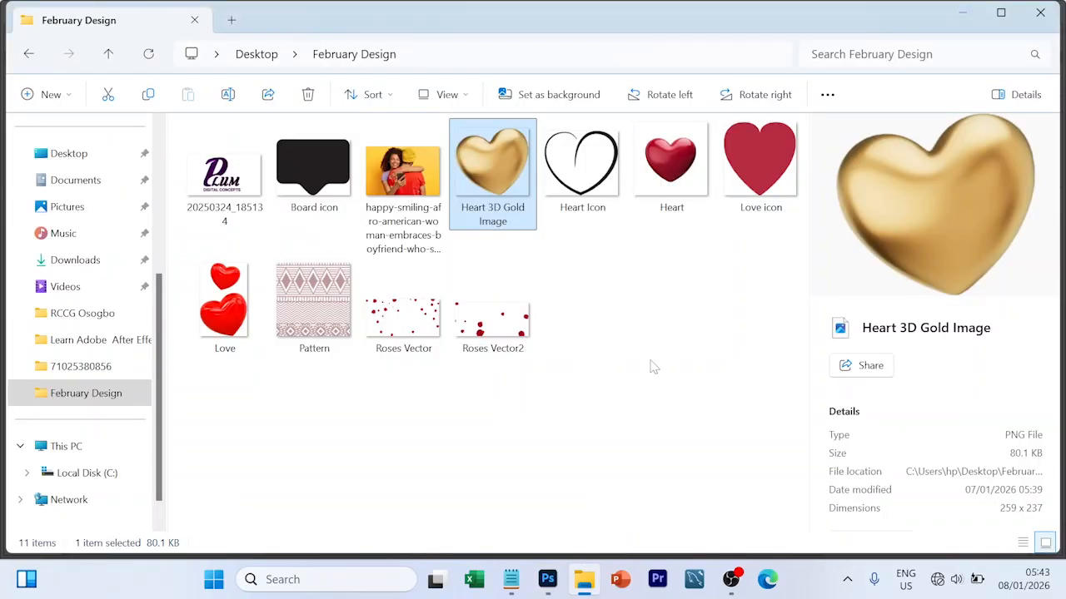
{"action": "left_click_drag", "start_coordinate": [313, 171], "coordinate": [546, 399]}
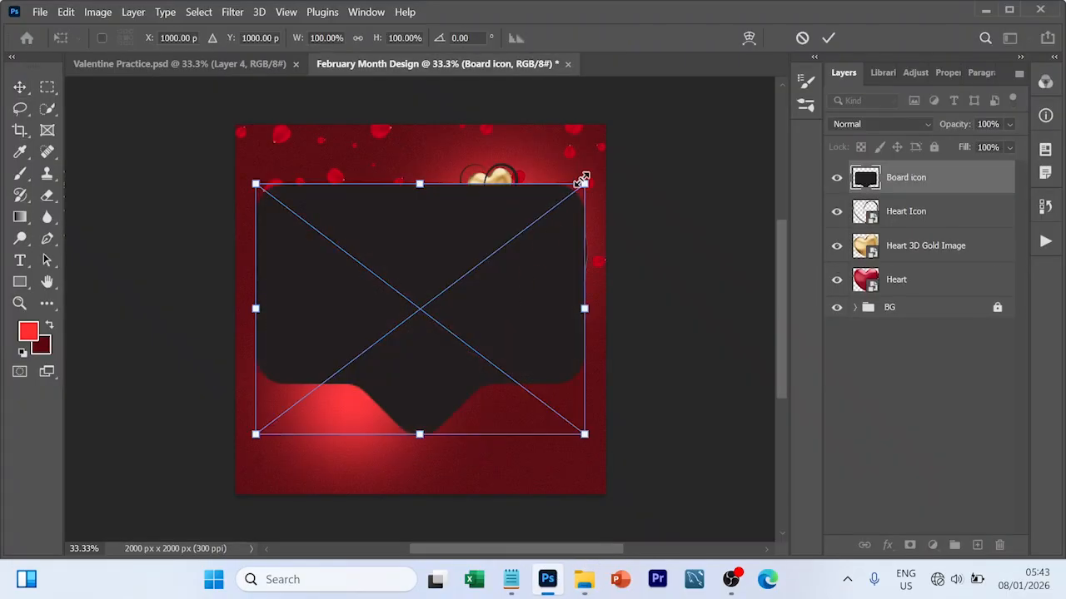
{"action": "left_click_drag", "start_coordinate": [583, 180], "coordinate": [511, 238]}
{"action": "key", "text": "Return"}
{"action": "left_click", "coordinate": [420, 316]}
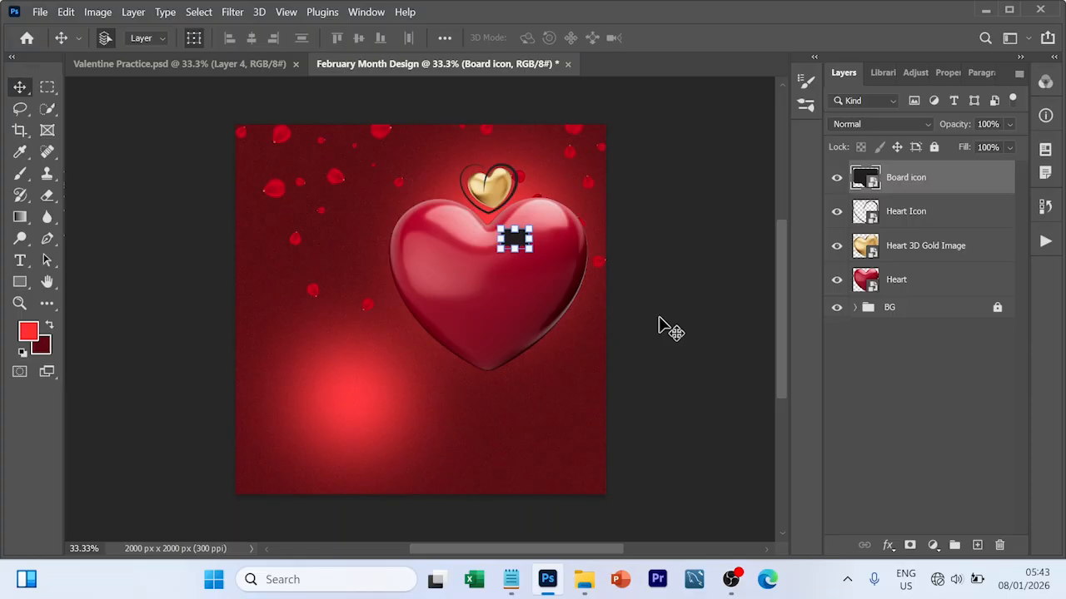
{"action": "left_click", "coordinate": [527, 230]}
{"action": "left_click", "coordinate": [827, 38]}
- Place the Love icon from the February Design folder, scaled down to about 9.76% and centred inside the Board icon's speech bubble
{"action": "left_click", "coordinate": [584, 579]}
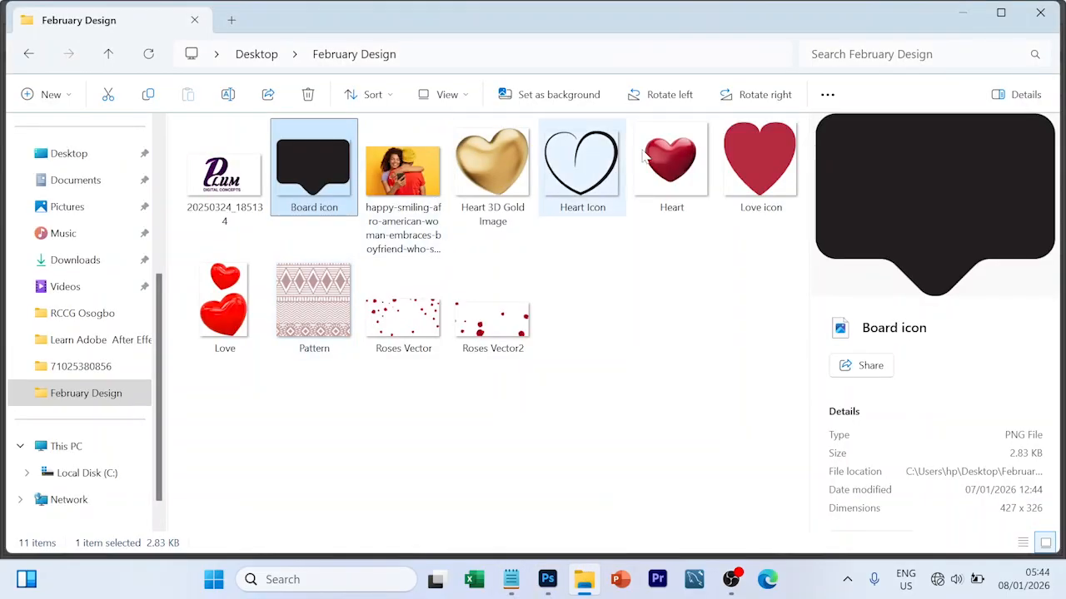
{"action": "left_click_drag", "start_coordinate": [761, 163], "coordinate": [539, 297]}
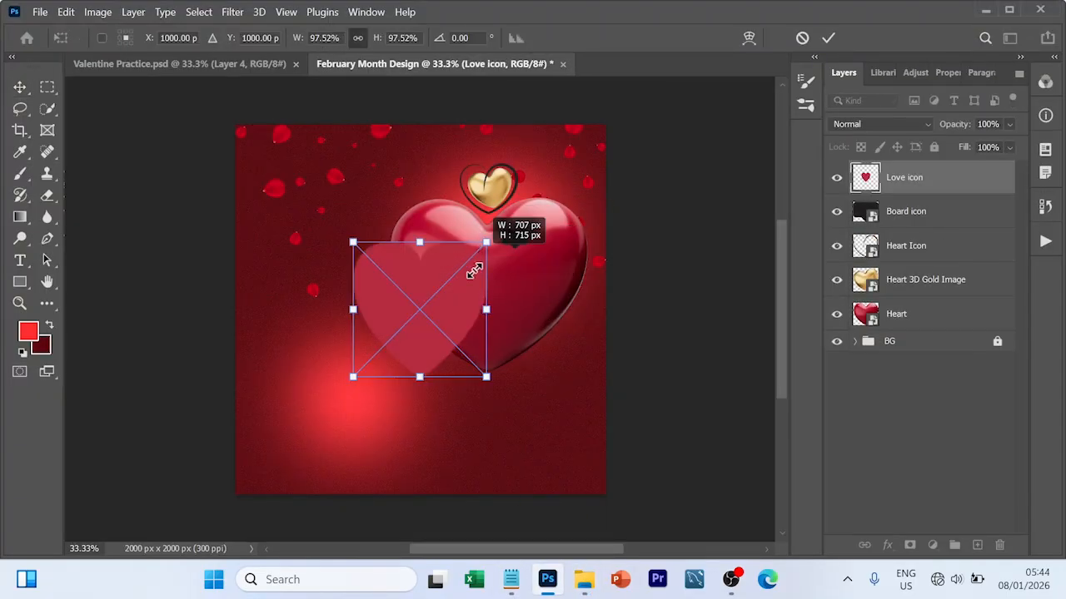
{"action": "left_click_drag", "start_coordinate": [473, 270], "coordinate": [452, 328]}
{"action": "key", "text": "Return"}
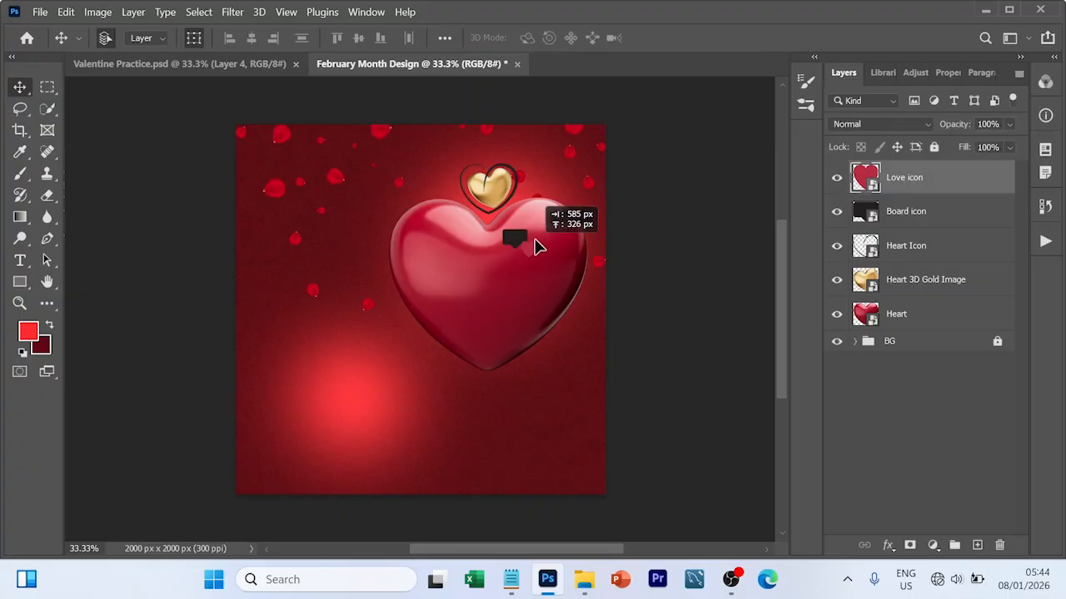
{"action": "left_click_drag", "start_coordinate": [536, 247], "coordinate": [514, 240]}
{"action": "key", "text": "ctrl+t"}
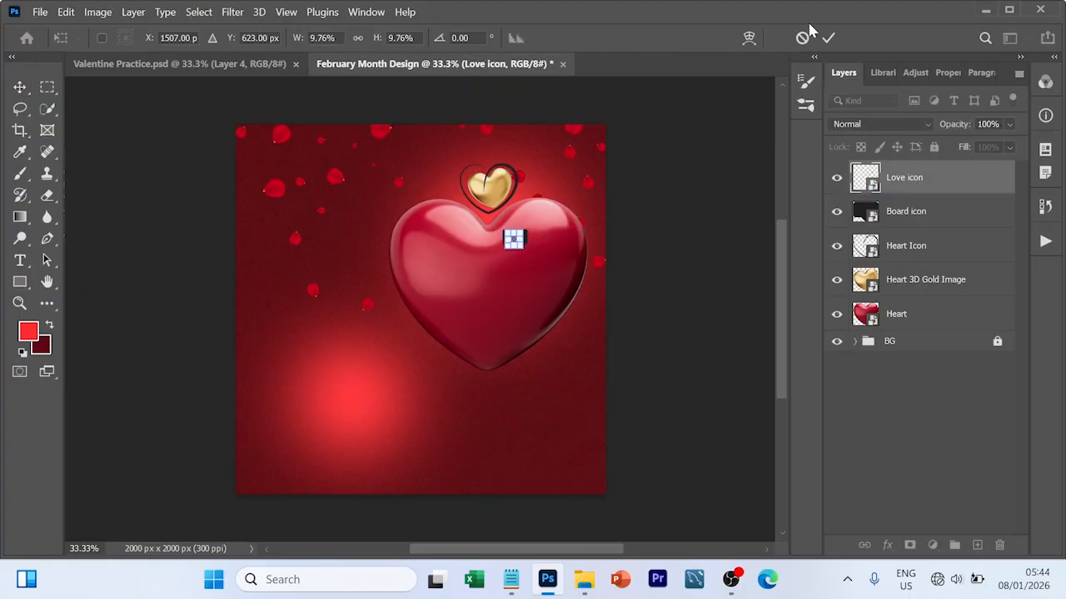
{"action": "left_click", "coordinate": [828, 39]}
{"action": "left_click", "coordinate": [675, 191]}
{"action": "left_click", "coordinate": [513, 239]}
{"action": "left_click", "coordinate": [702, 244]}
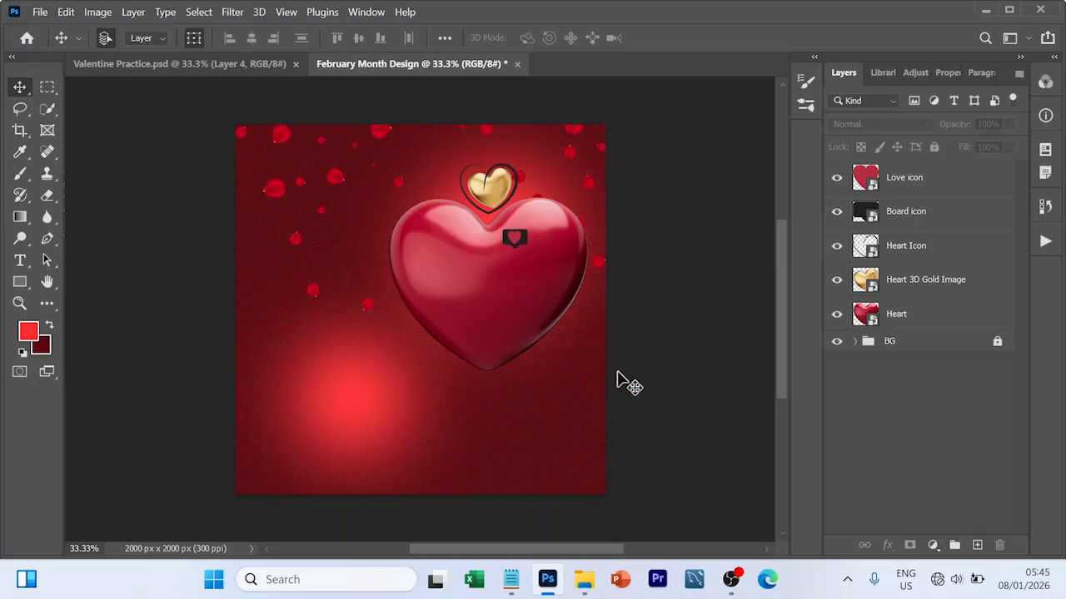
- Enable an Inner Glow effect on the large red Heart layer and show its settings
{"action": "left_click", "coordinate": [917, 320]}
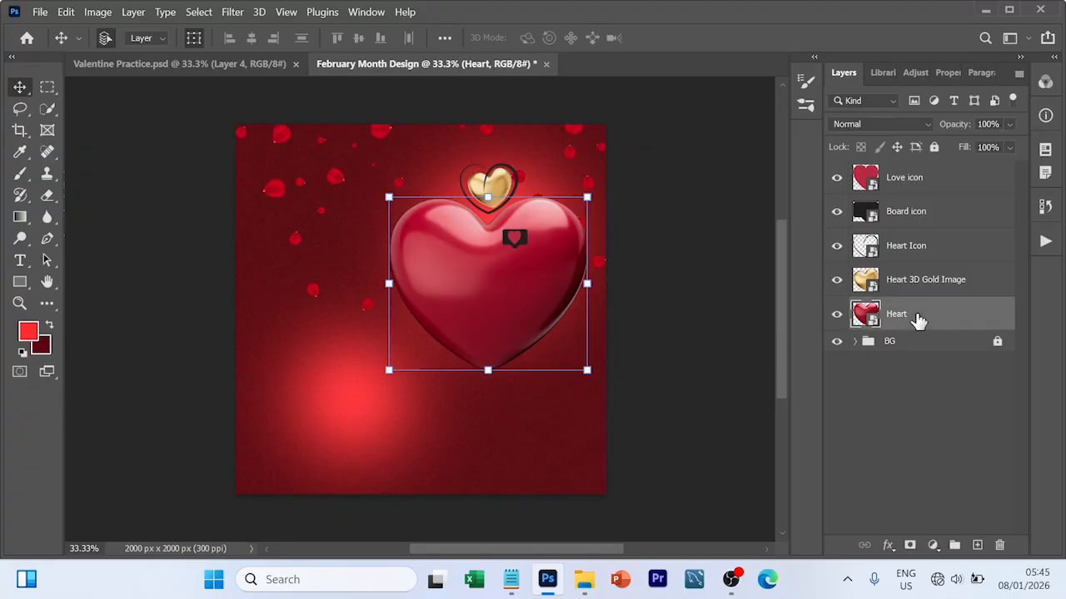
{"action": "left_click", "coordinate": [888, 546]}
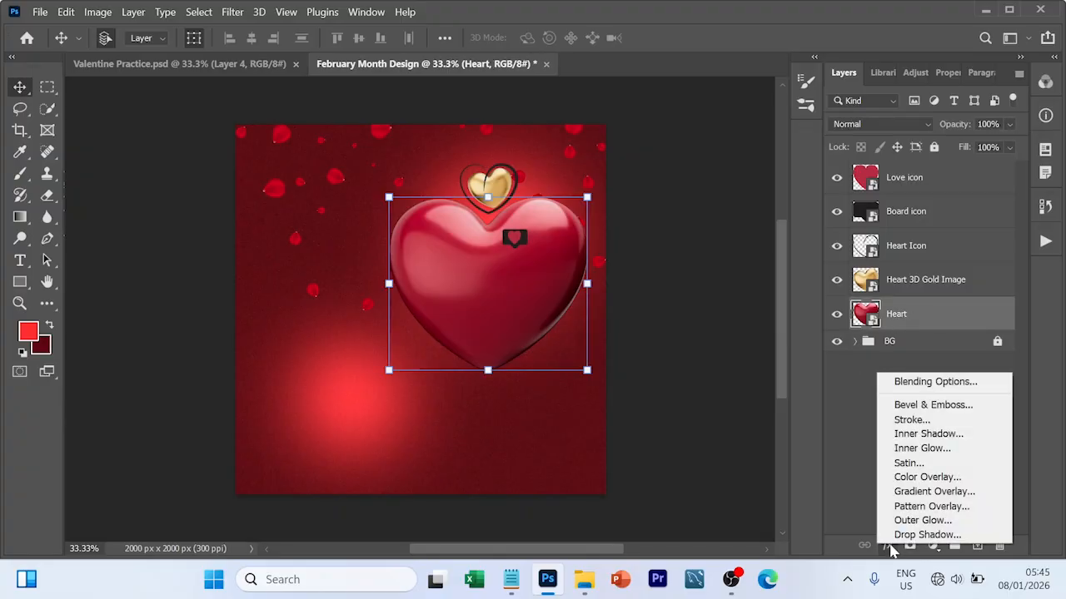
{"action": "left_click", "coordinate": [931, 383]}
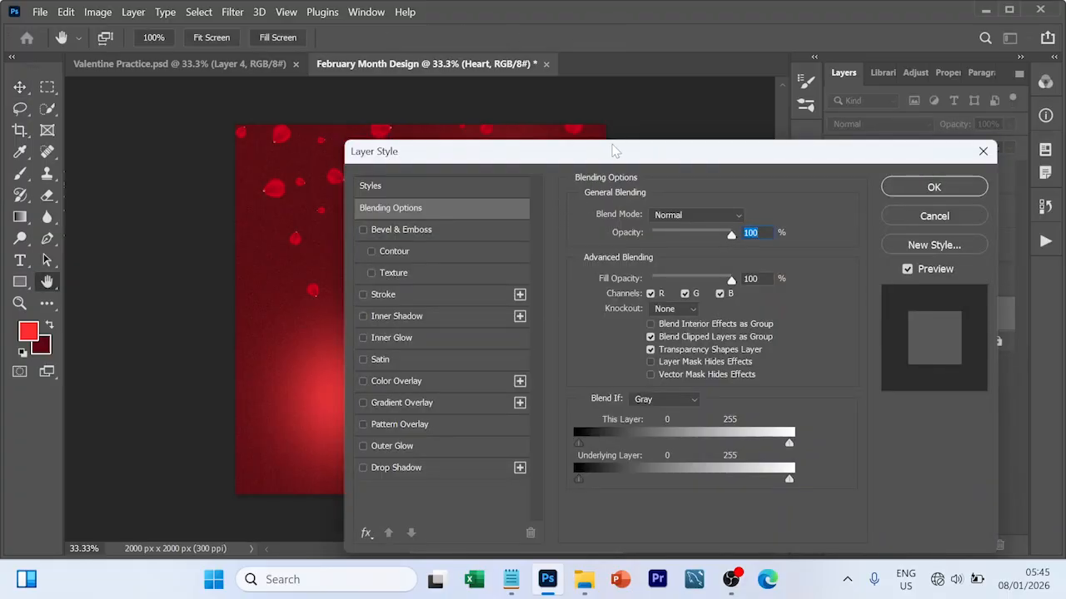
{"action": "left_click_drag", "start_coordinate": [614, 150], "coordinate": [812, 106]}
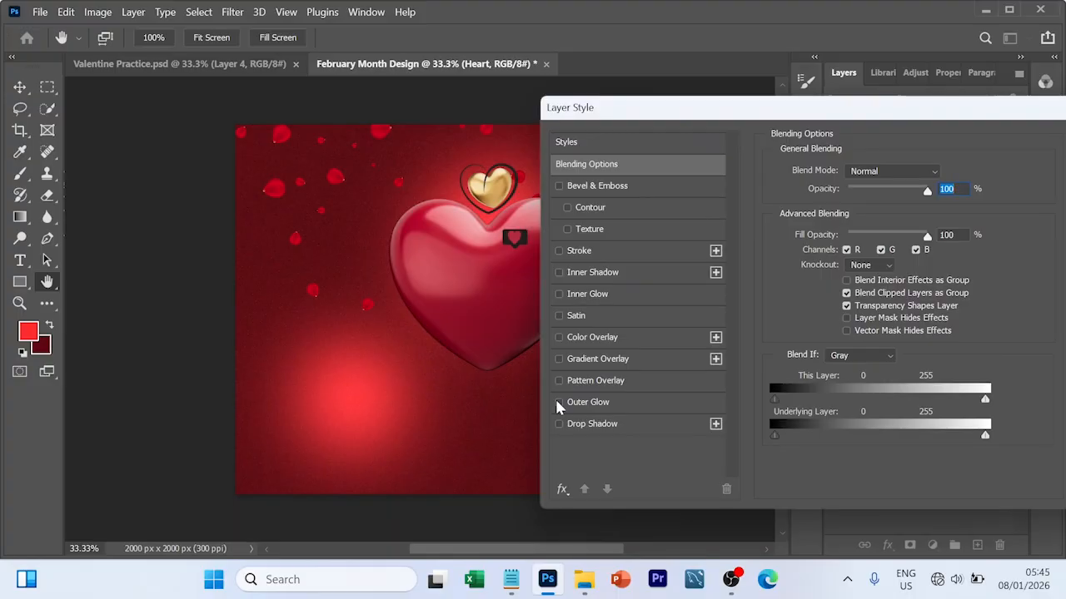
{"action": "left_click", "coordinate": [557, 296]}
{"action": "left_click", "coordinate": [637, 298]}
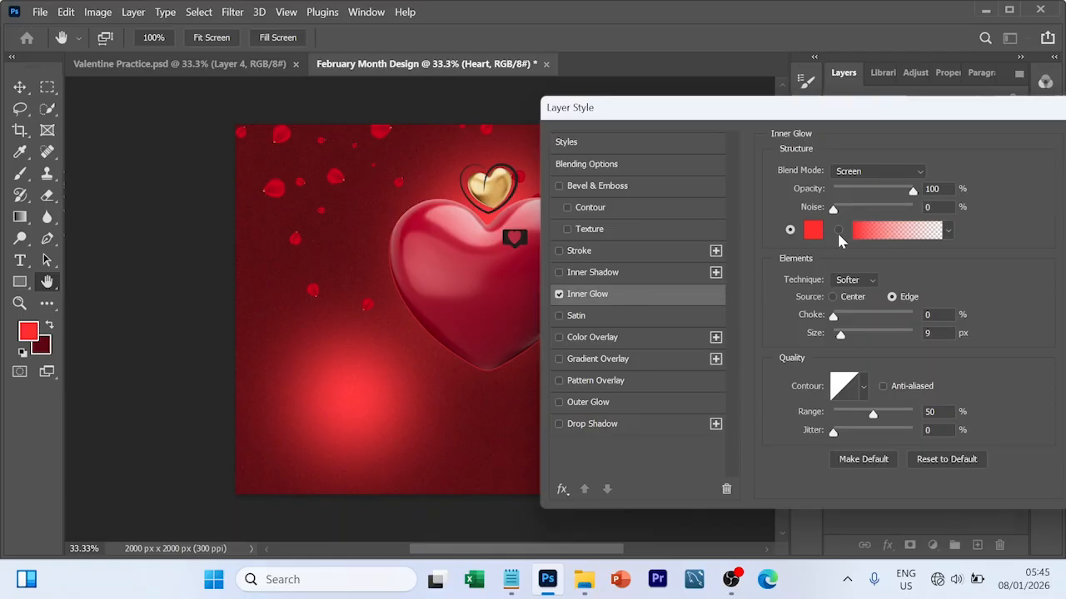
- Fill the Heart's Inner Glow with the red-to-transparent gradient from the Basics presets
{"action": "left_click", "coordinate": [812, 233]}
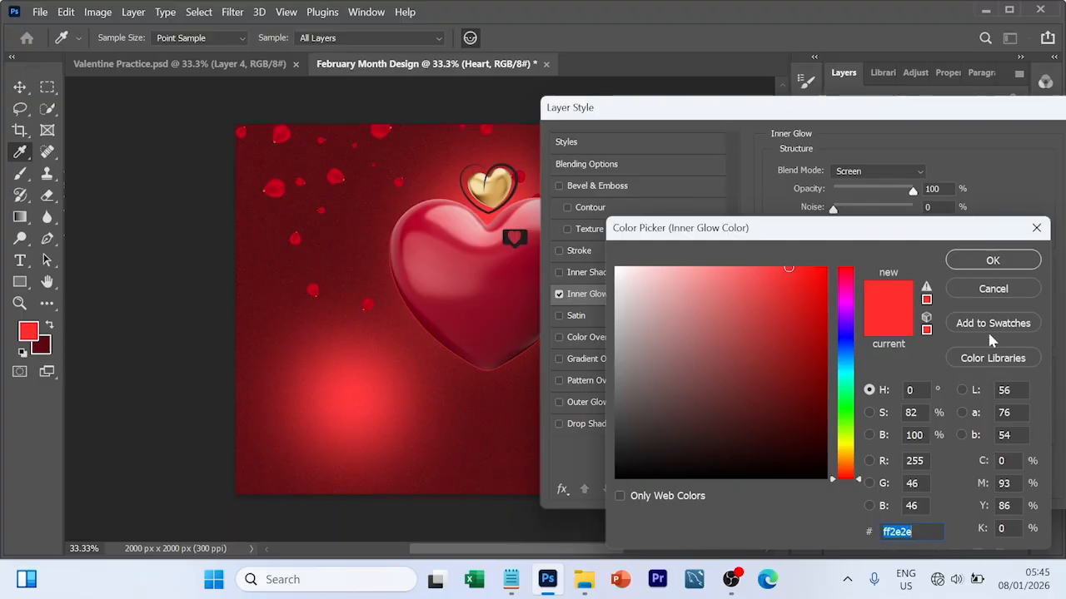
{"action": "left_click", "coordinate": [999, 289]}
{"action": "left_click", "coordinate": [948, 232]}
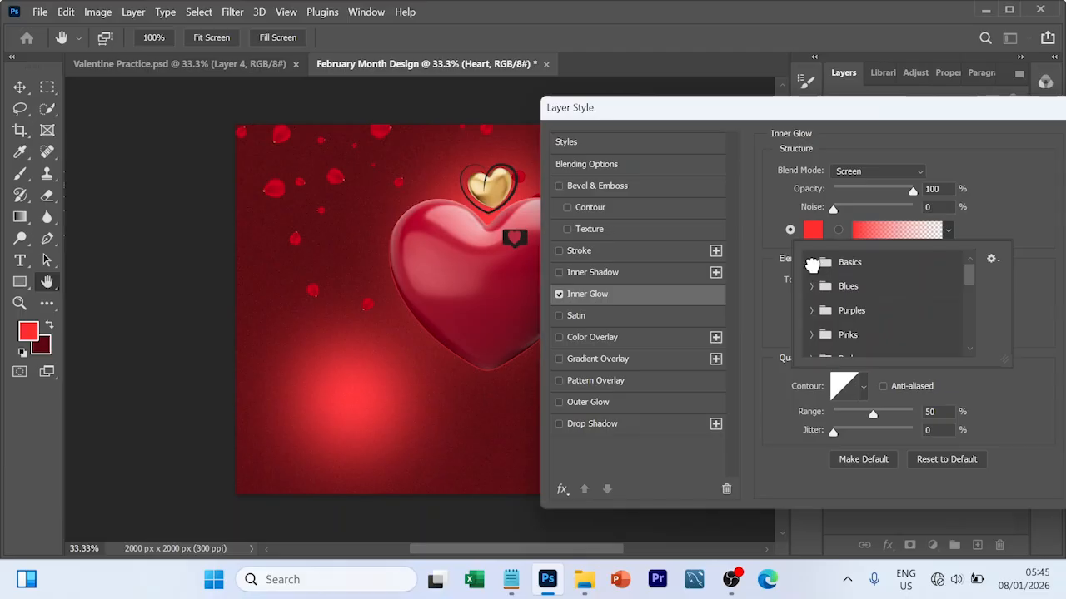
{"action": "left_click", "coordinate": [812, 263]}
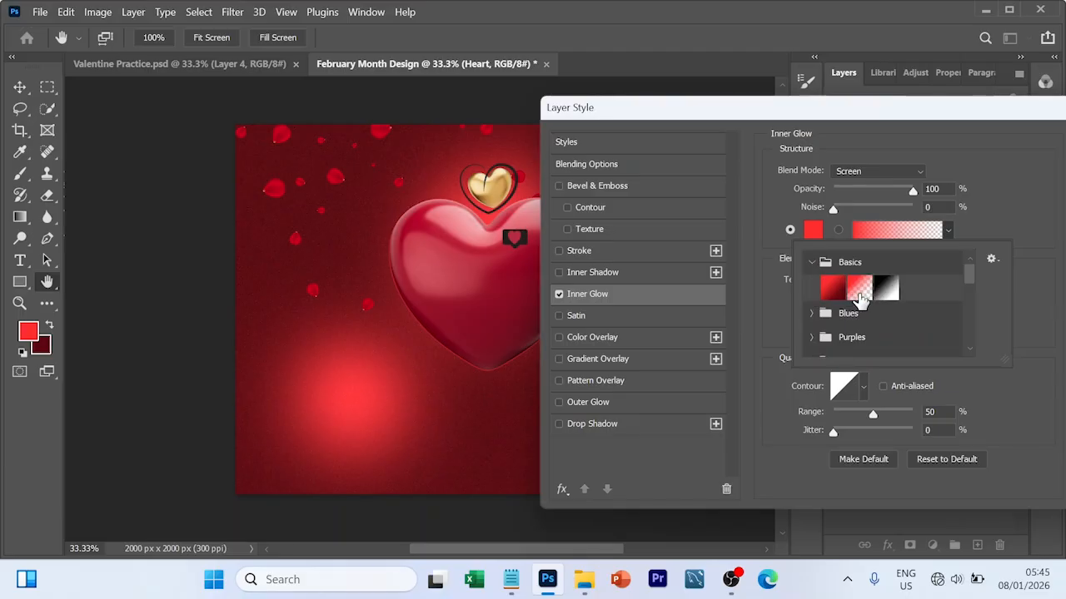
{"action": "left_click", "coordinate": [859, 292]}
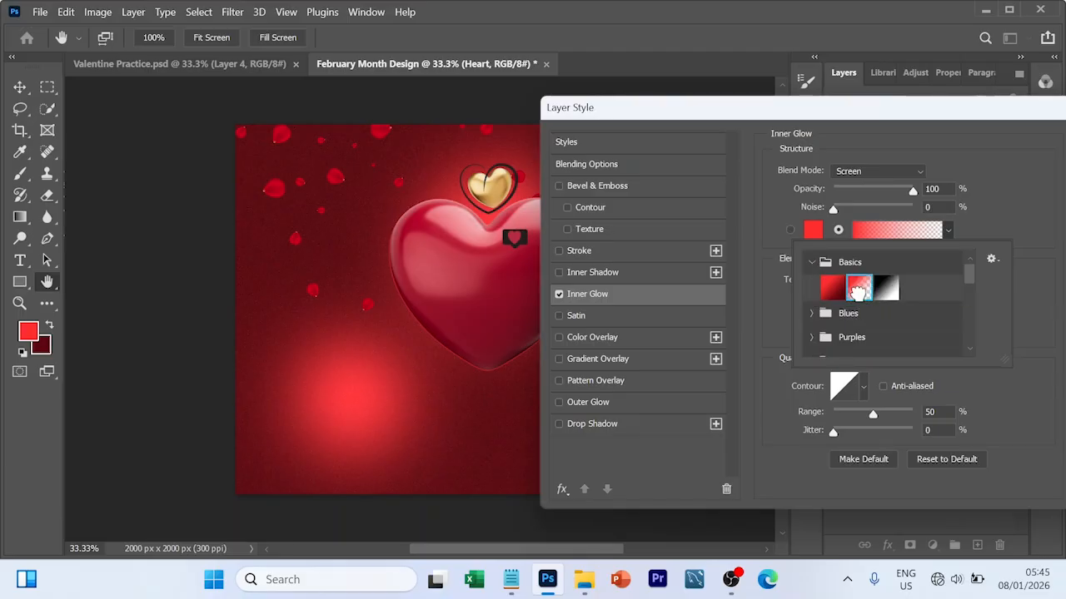
{"action": "left_click", "coordinate": [984, 211]}
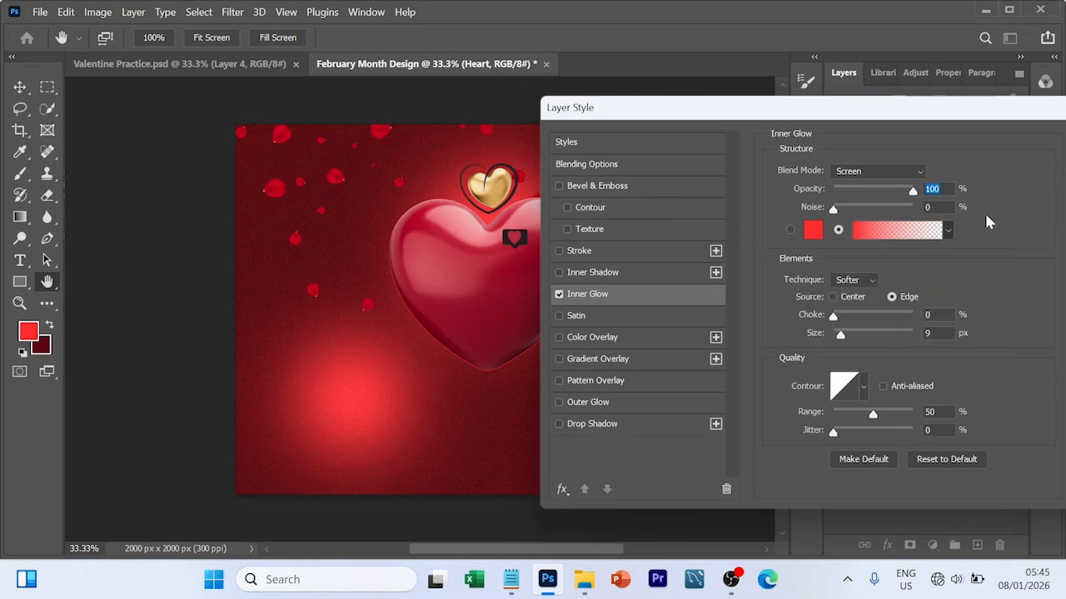
{"action": "left_click", "coordinate": [813, 230]}
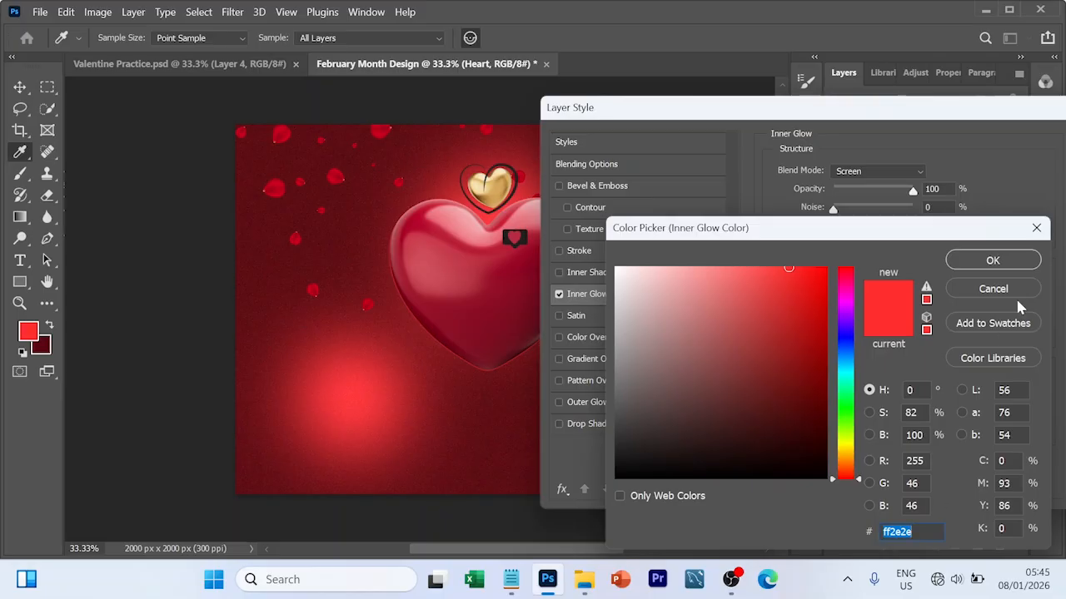
{"action": "left_click", "coordinate": [995, 261]}
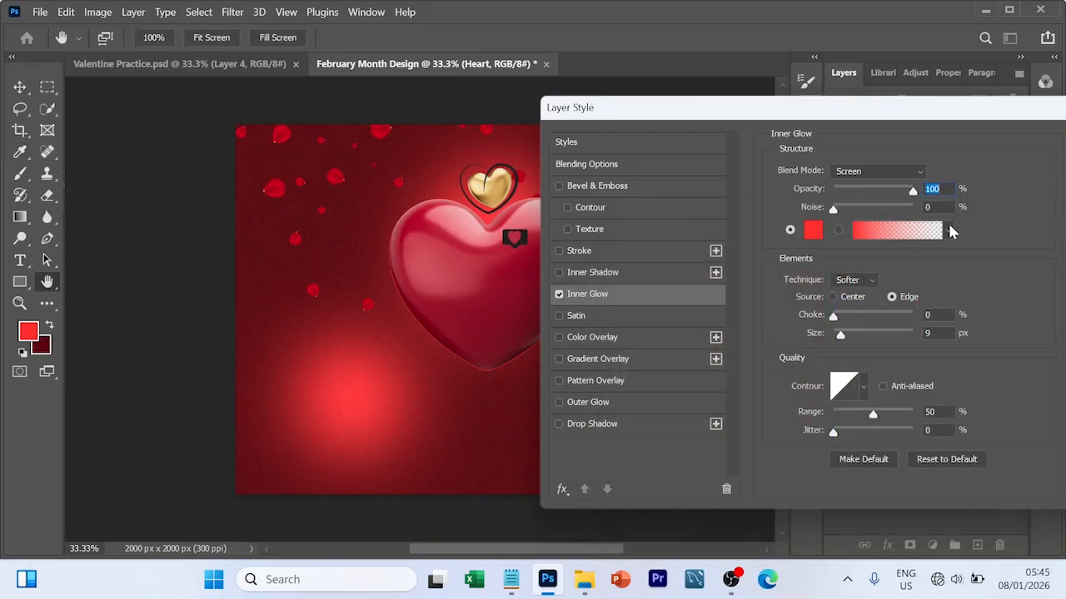
{"action": "left_click", "coordinate": [919, 233]}
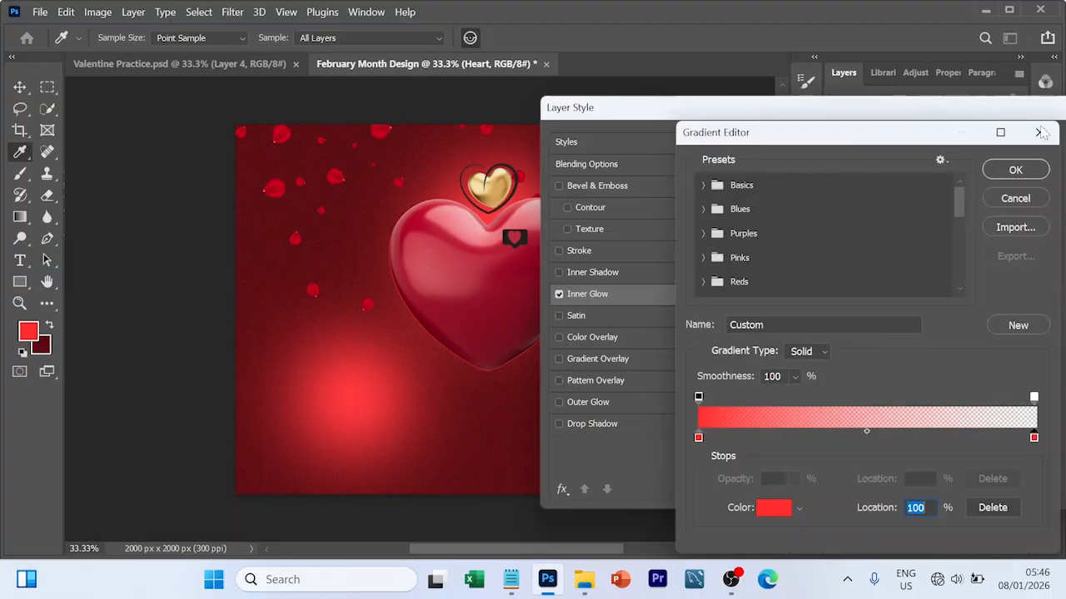
{"action": "left_click", "coordinate": [990, 199]}
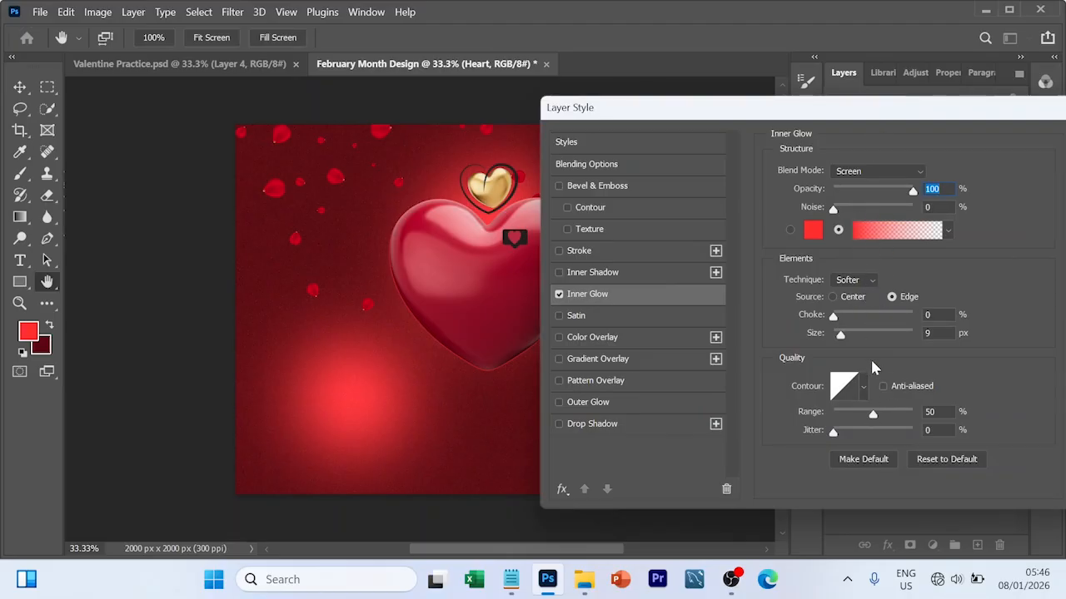
- Set the Heart's Inner Glow size to 65 px and apply the layer style
{"action": "left_click_drag", "start_coordinate": [870, 113], "coordinate": [931, 150]}
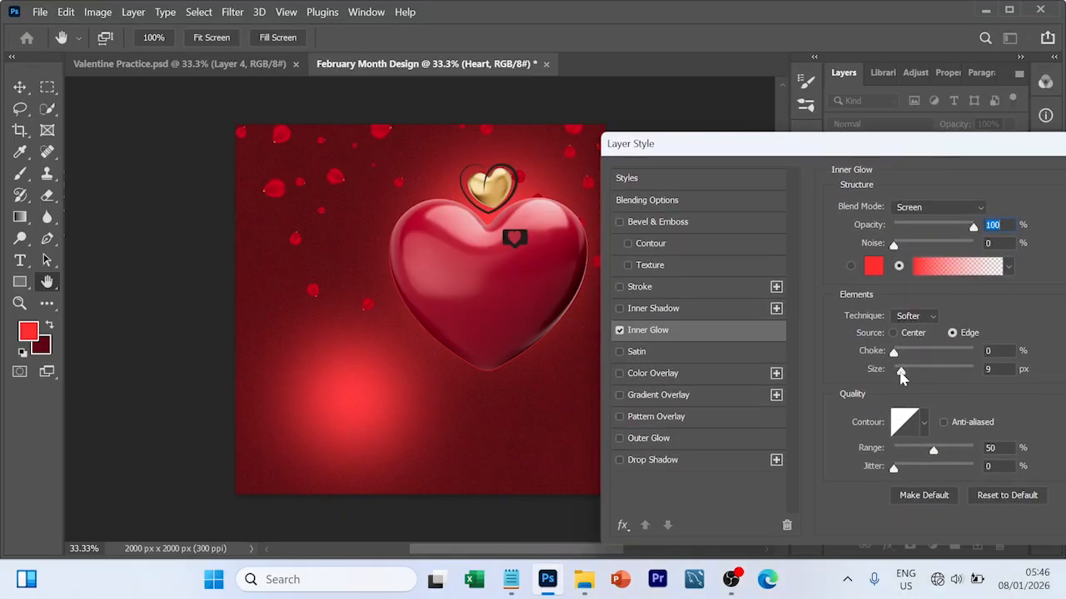
{"action": "left_click_drag", "start_coordinate": [907, 374], "coordinate": [920, 373]}
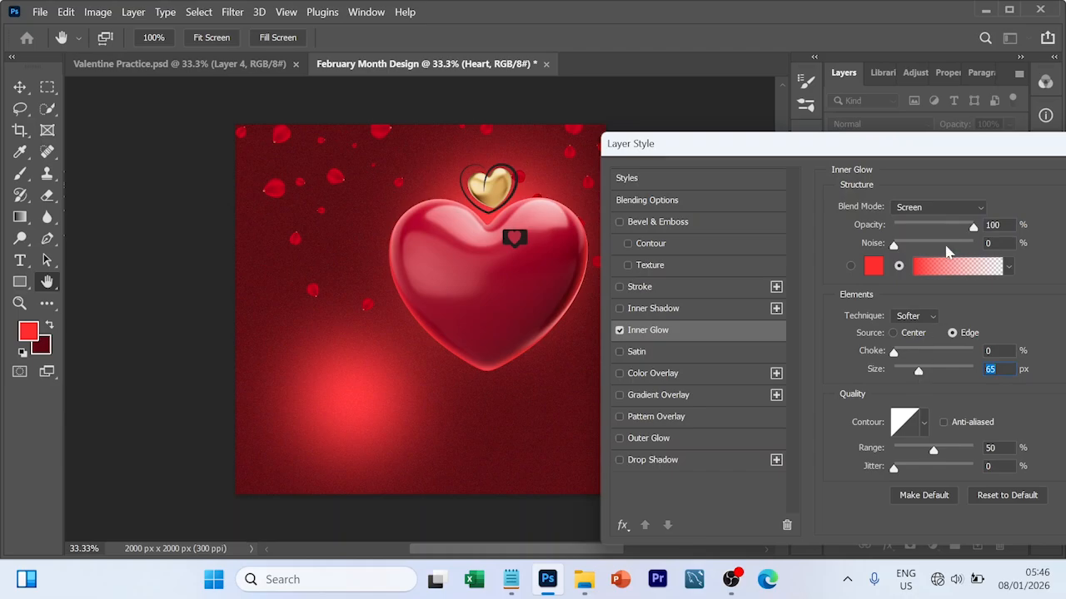
{"action": "left_click_drag", "start_coordinate": [921, 157], "coordinate": [681, 327]}
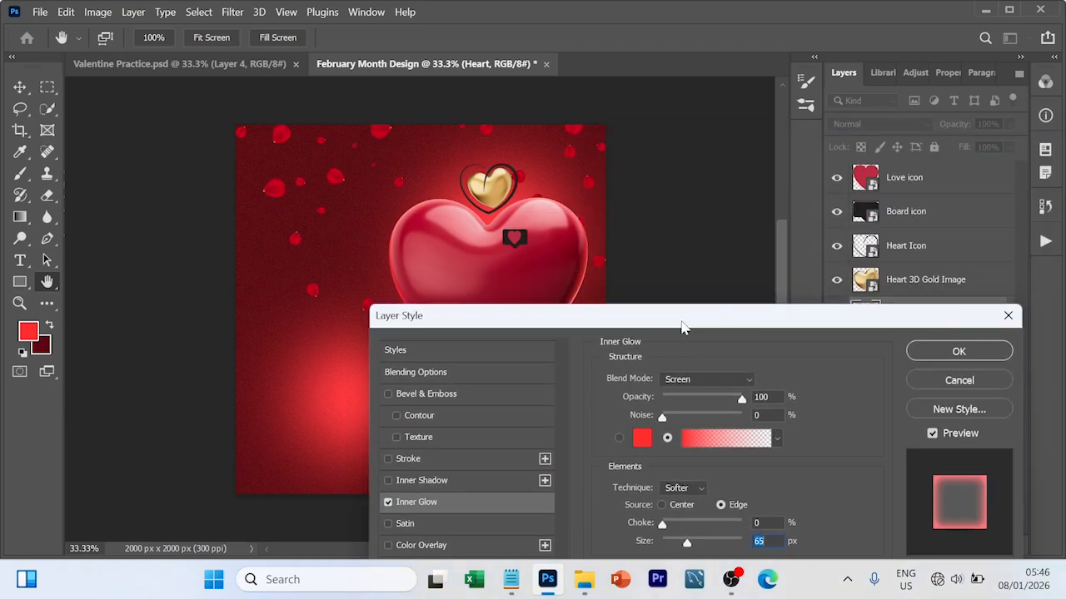
{"action": "left_click", "coordinate": [959, 352]}
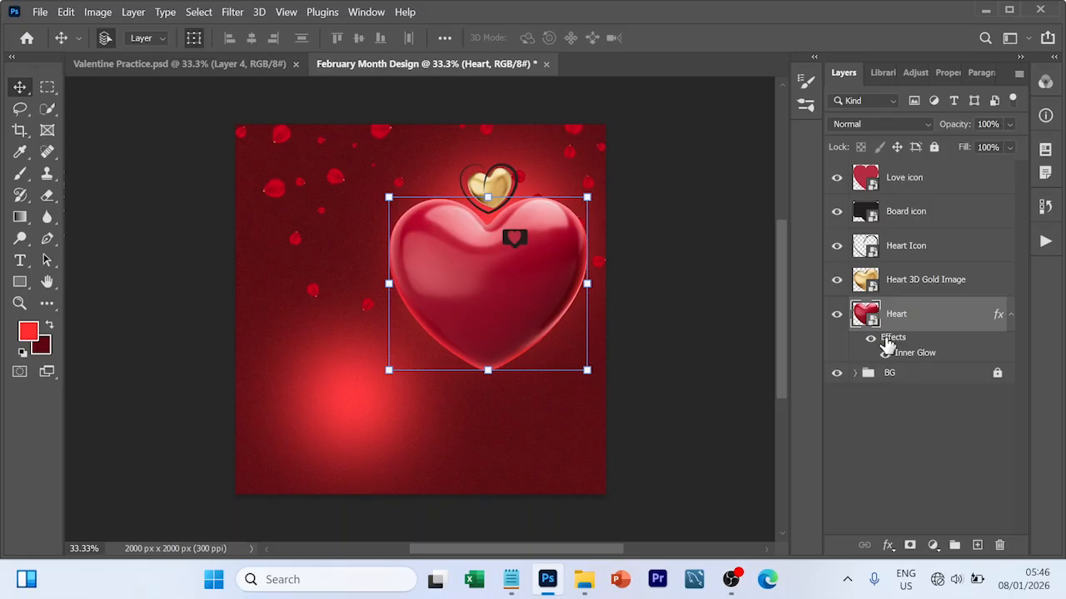
- Add an Outer Glow to the Heart layer with its size reduced to 49 px, and apply the style
{"action": "double_click", "coordinate": [887, 341]}
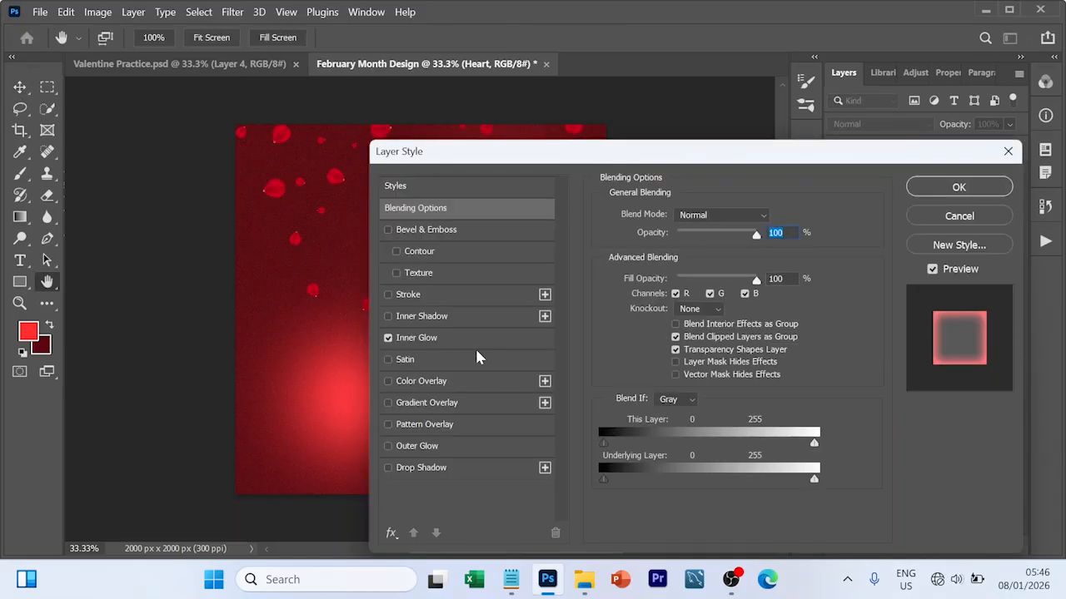
{"action": "left_click", "coordinate": [387, 446]}
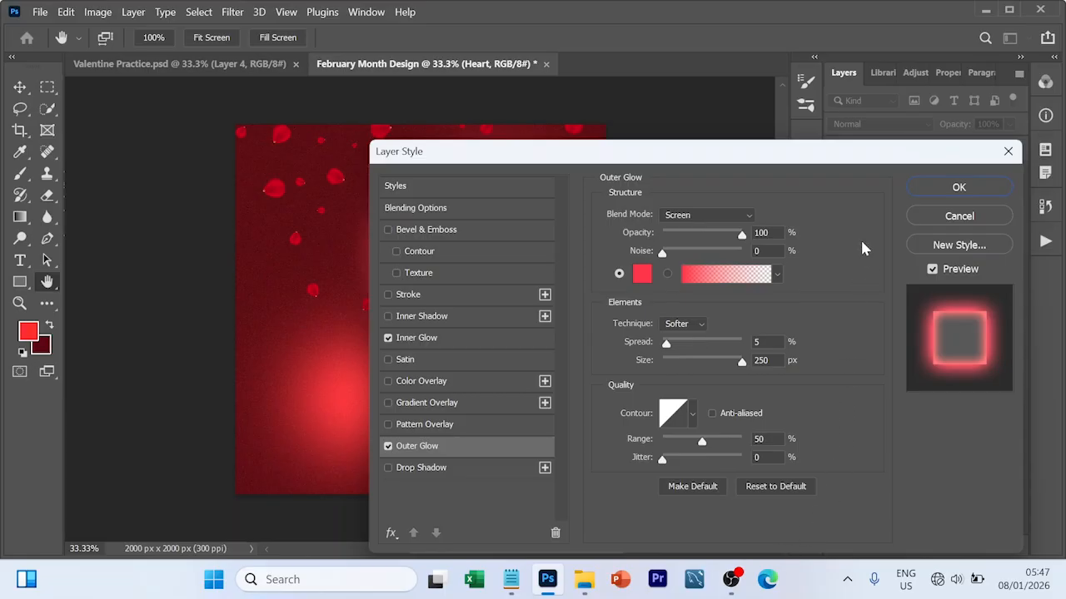
{"action": "left_click_drag", "start_coordinate": [799, 152], "coordinate": [1064, 140]}
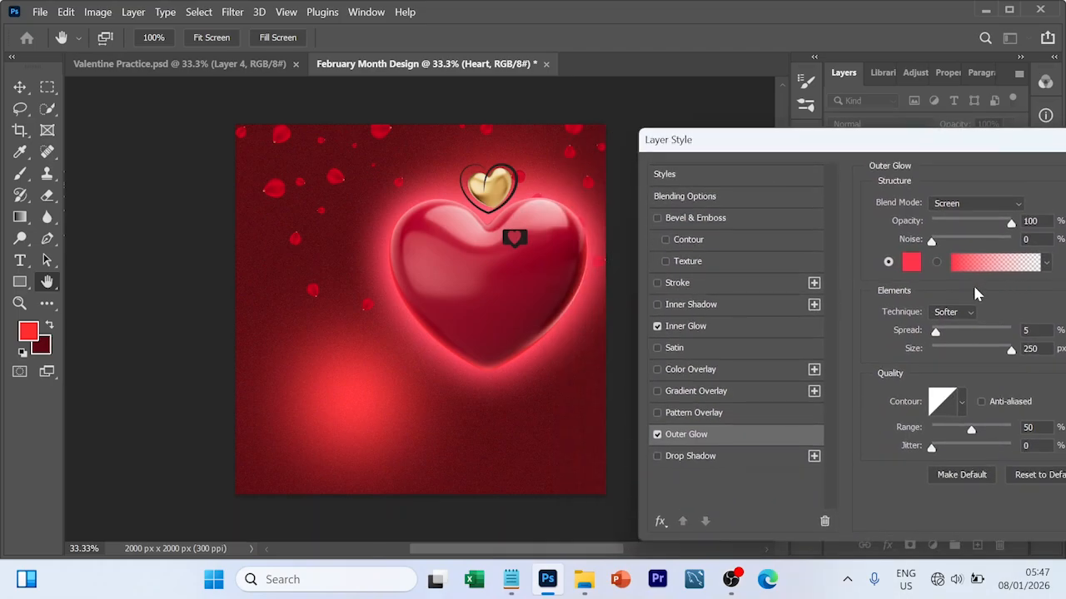
{"action": "left_click_drag", "start_coordinate": [1008, 352], "coordinate": [951, 355]}
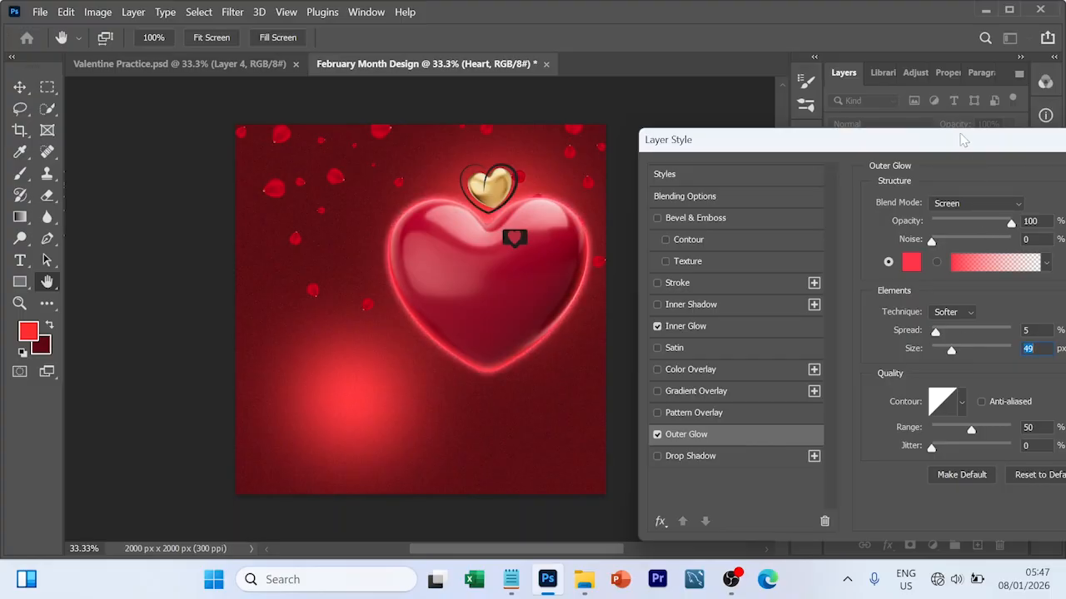
{"action": "left_click_drag", "start_coordinate": [962, 140], "coordinate": [616, 359]}
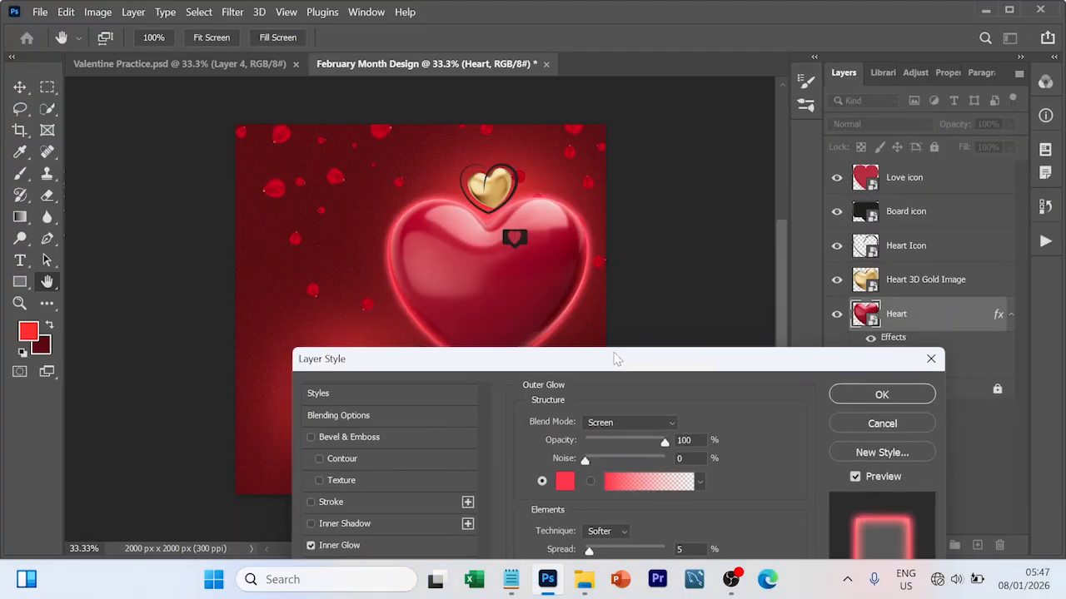
{"action": "left_click", "coordinate": [882, 394]}
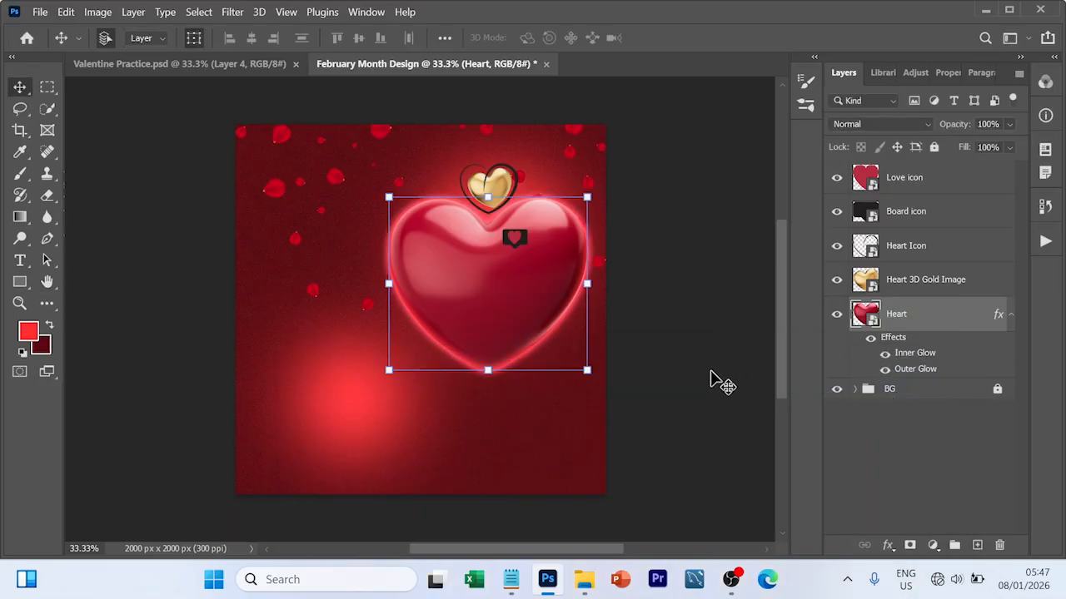
{"action": "left_click", "coordinate": [710, 379]}
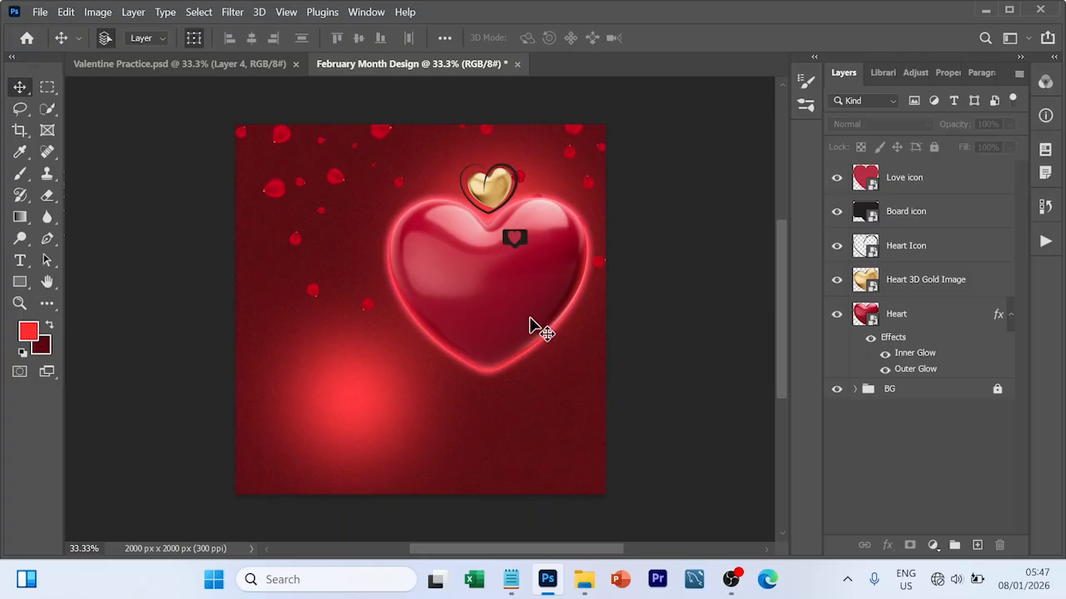
- Add a white Color Overlay at 100% opacity with Normal blending to the Heart Icon layer
{"action": "left_click", "coordinate": [855, 257]}
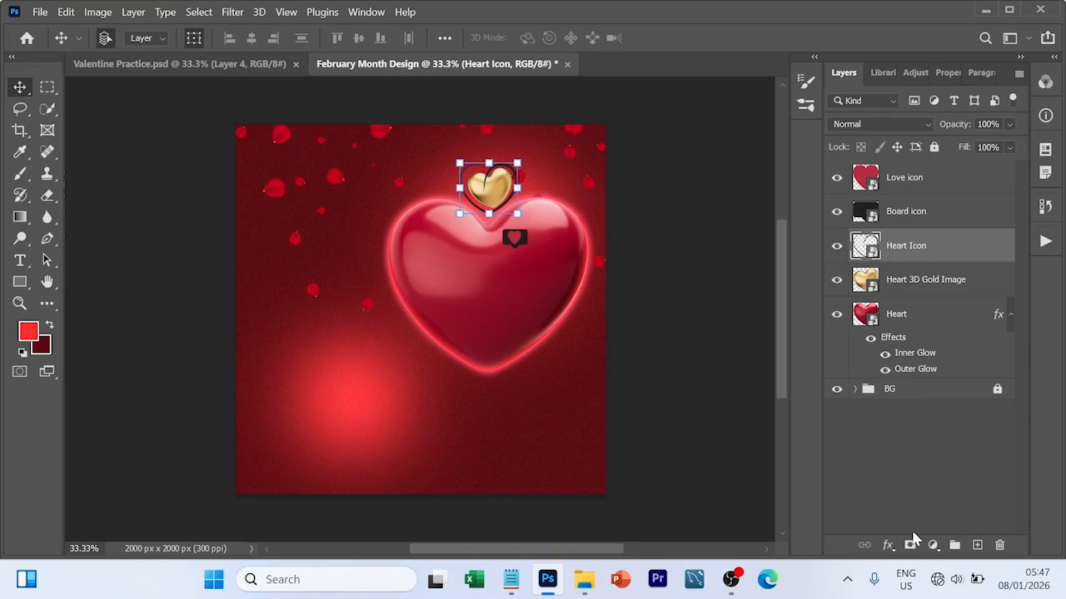
{"action": "left_click", "coordinate": [888, 547]}
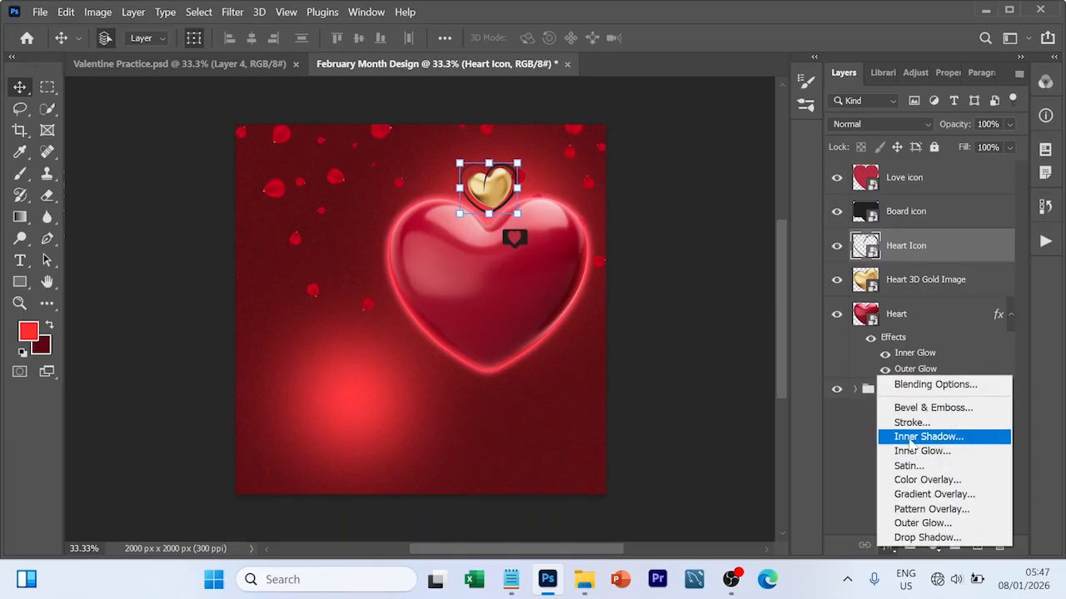
{"action": "left_click", "coordinate": [929, 385]}
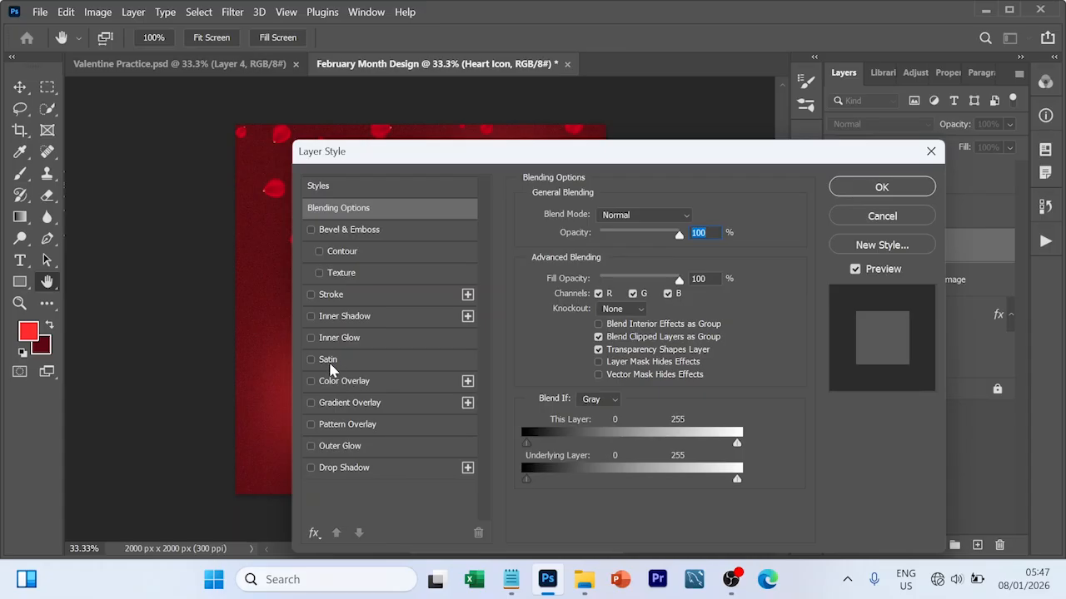
{"action": "left_click", "coordinate": [341, 382]}
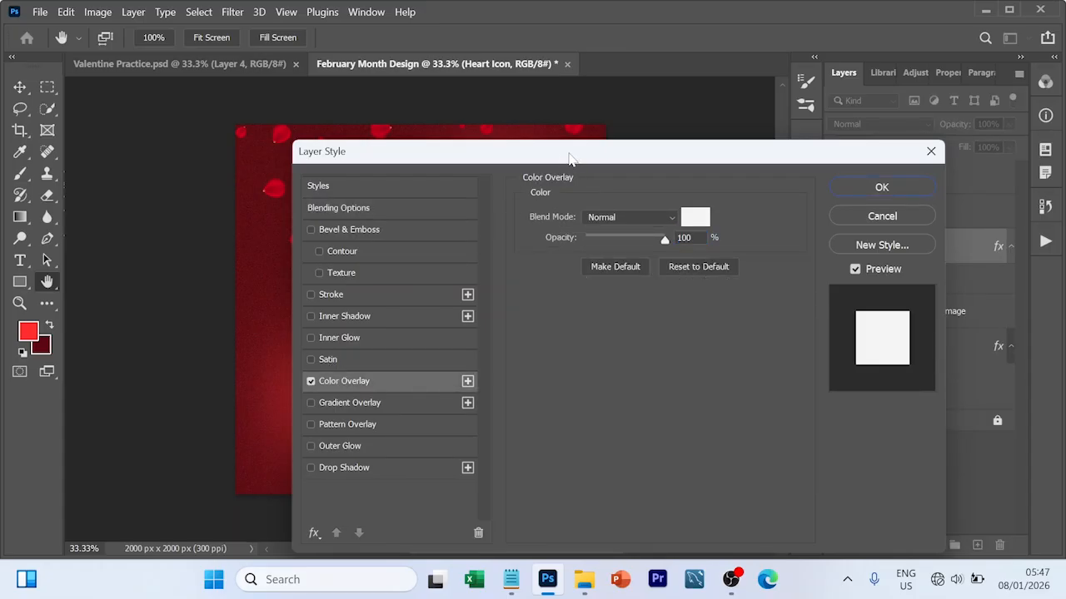
{"action": "left_click_drag", "start_coordinate": [571, 159], "coordinate": [957, 166]}
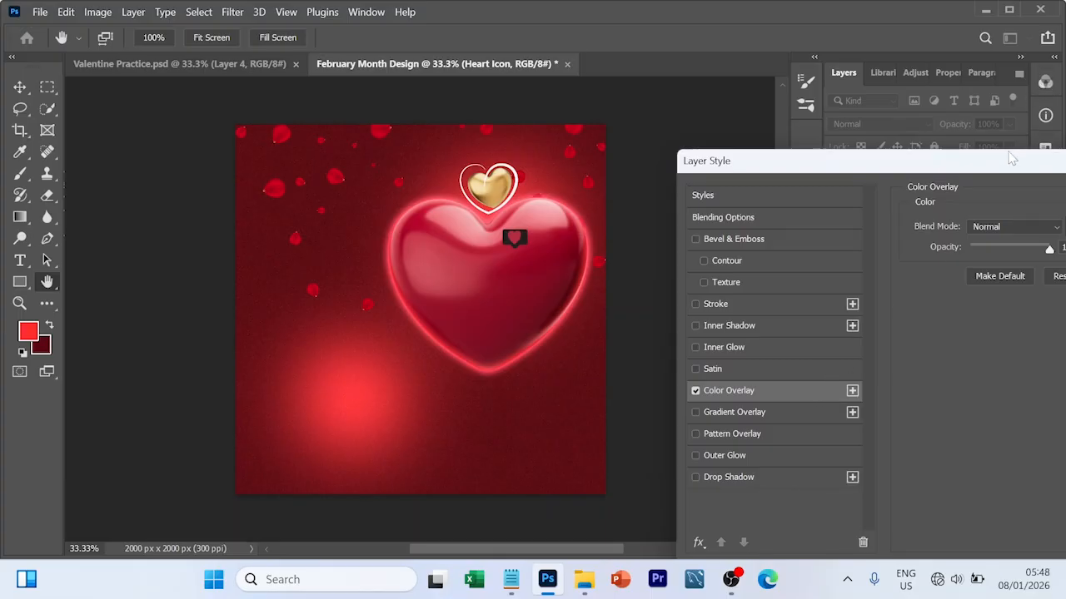
{"action": "left_click_drag", "start_coordinate": [974, 166], "coordinate": [694, 288]}
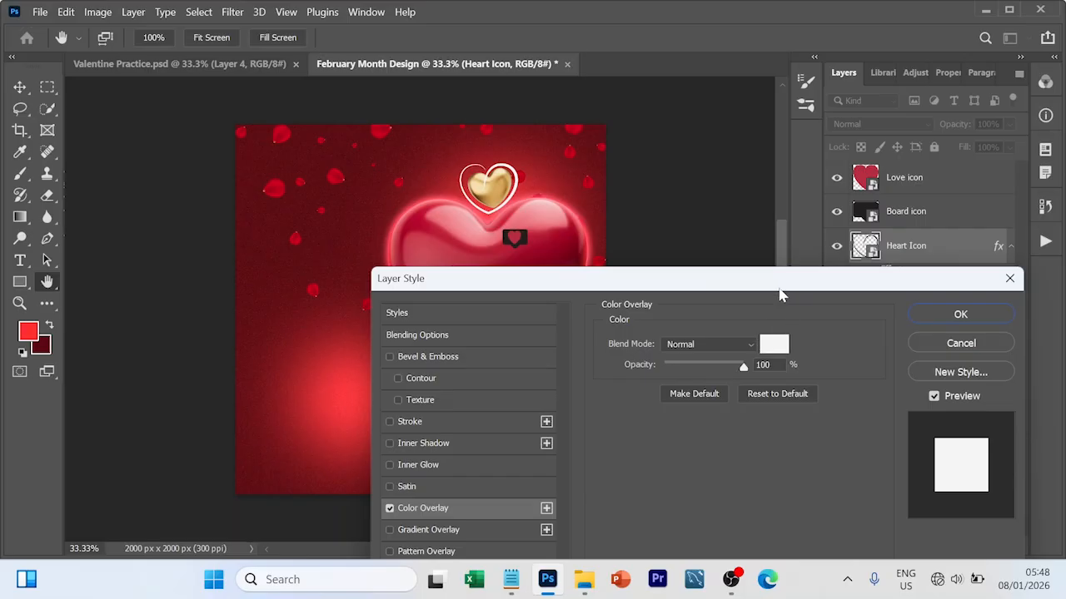
{"action": "left_click_drag", "start_coordinate": [781, 287], "coordinate": [1064, 160]}
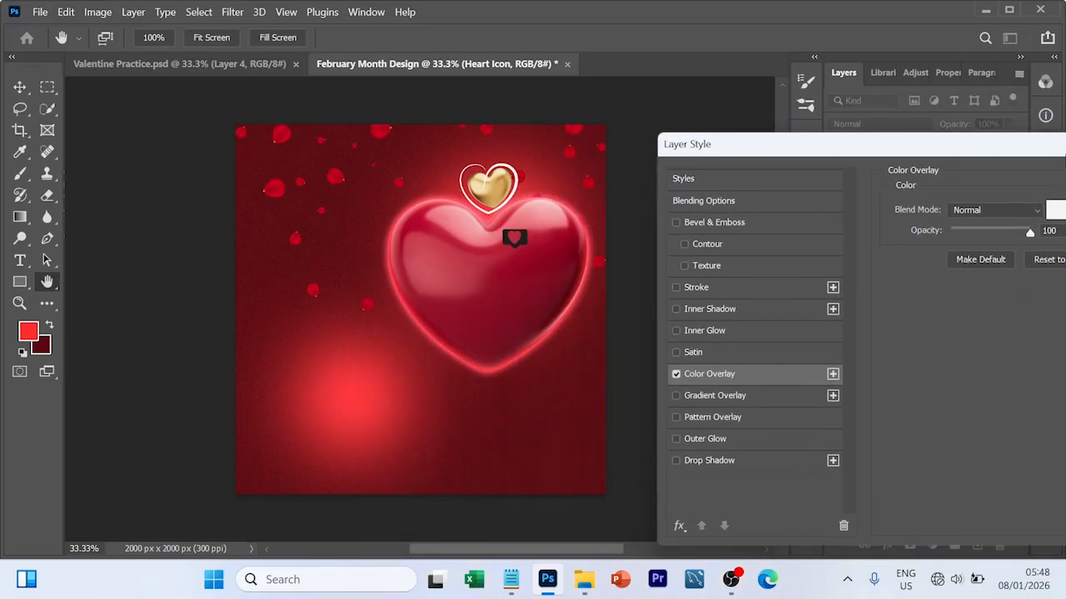
- Add a red Outer Glow with 5% spread and 49 px size to the Heart Icon, leaving Inner Glow off, and apply the style
{"action": "left_click", "coordinate": [689, 337]}
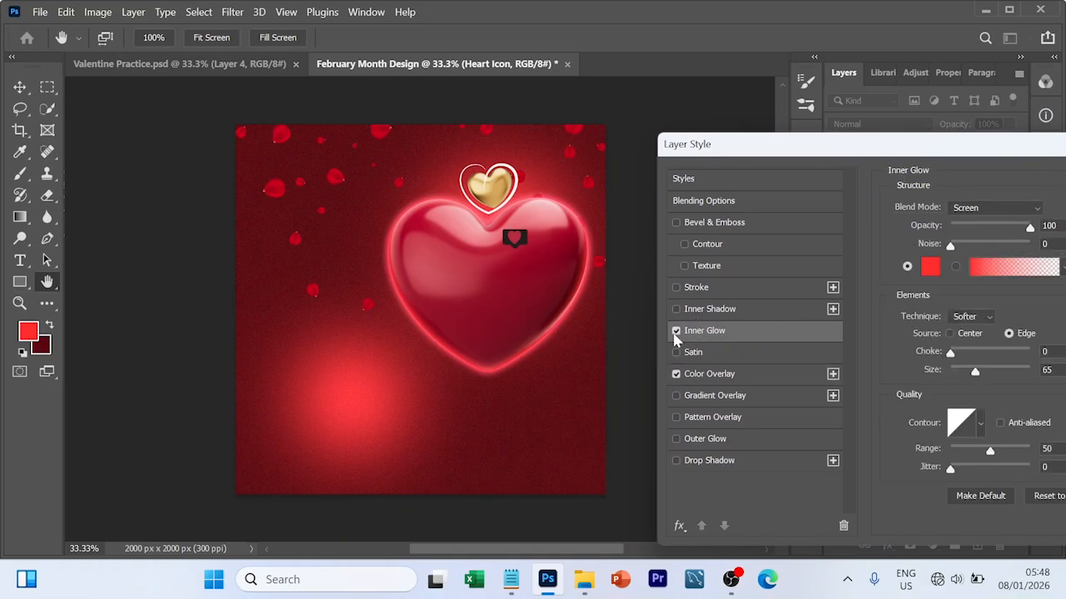
{"action": "left_click", "coordinate": [675, 331]}
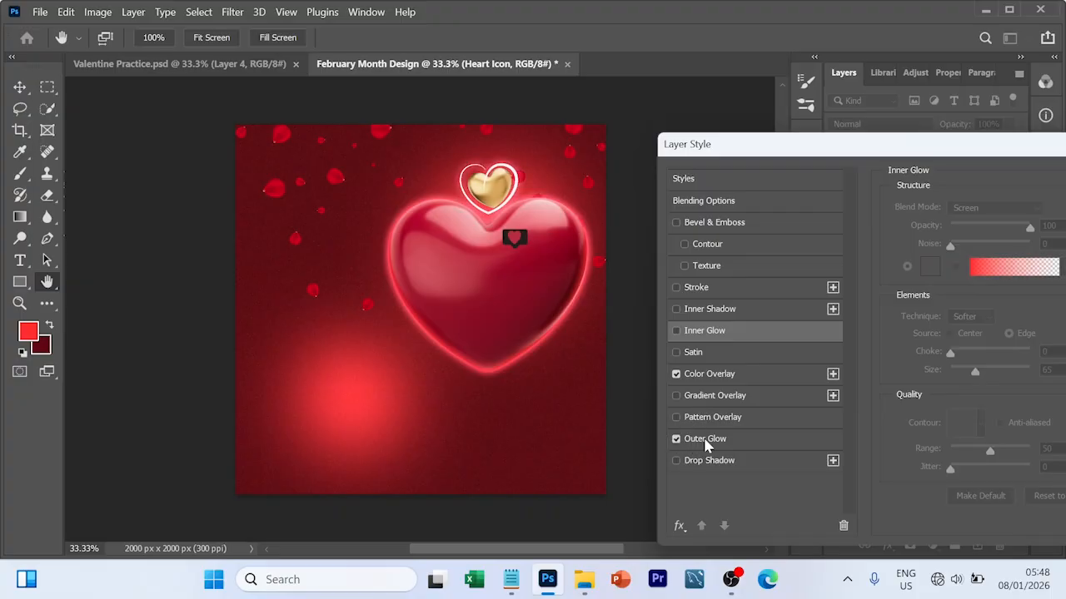
{"action": "left_click", "coordinate": [710, 443]}
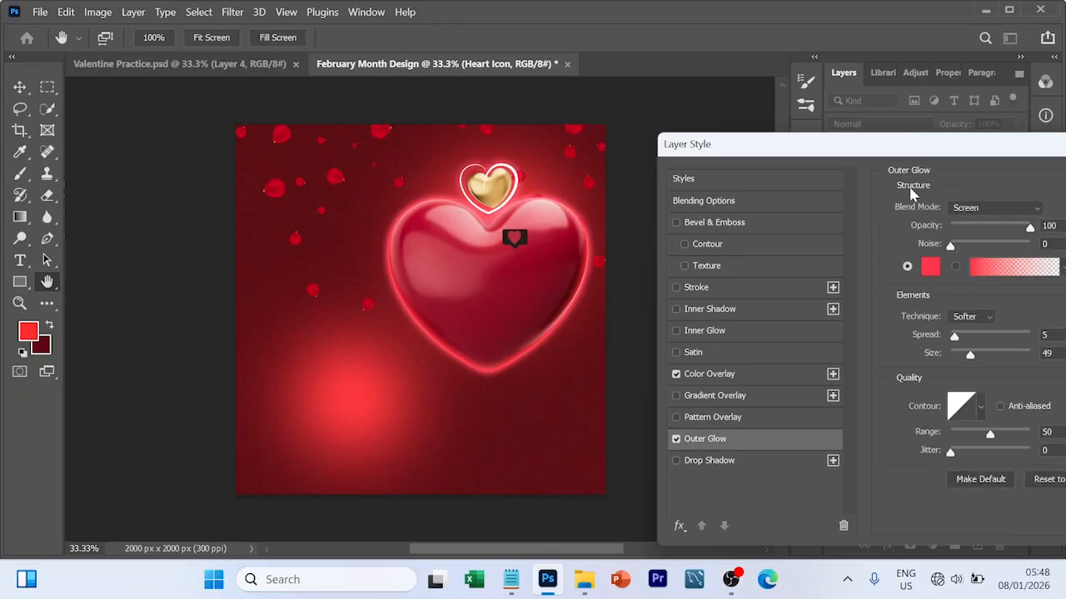
{"action": "left_click_drag", "start_coordinate": [946, 150], "coordinate": [680, 170]}
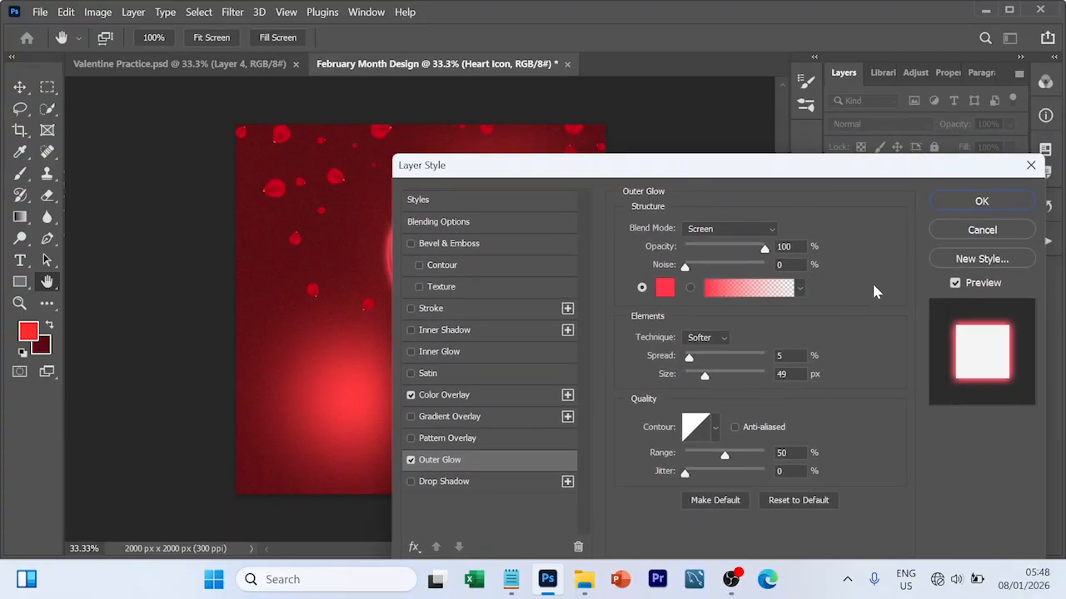
{"action": "left_click", "coordinate": [982, 202]}
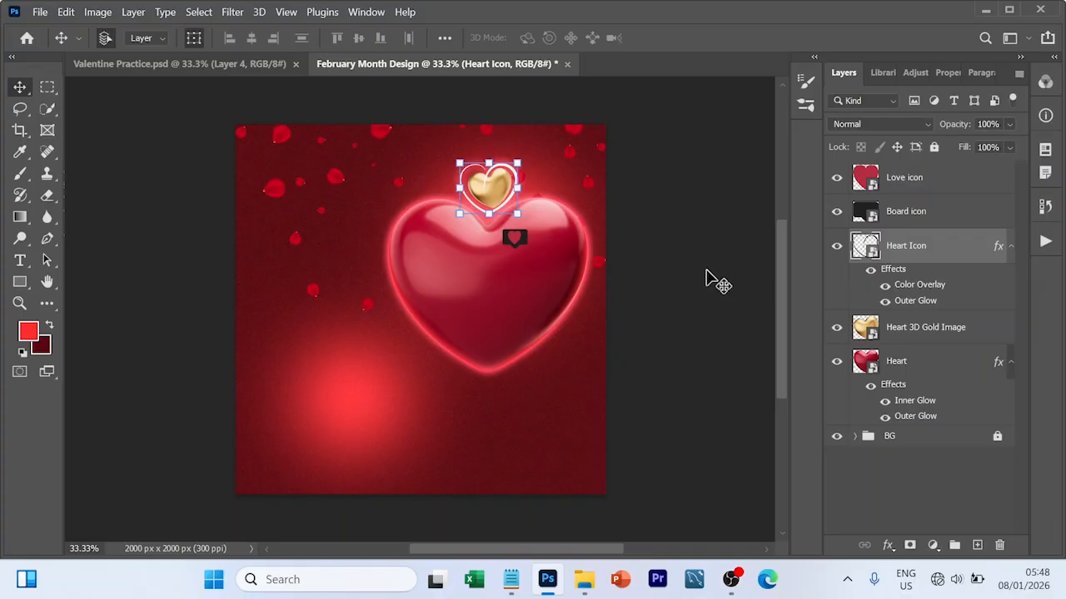
{"action": "left_click", "coordinate": [709, 279]}
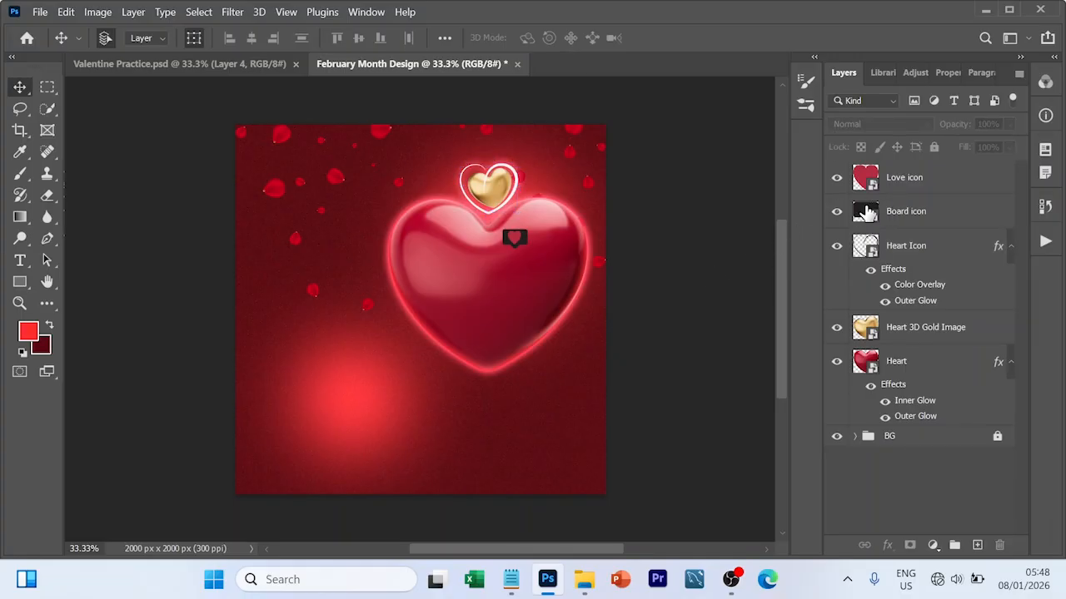
- Add a gold linear Gradient Overlay to the Board icon layer, reversed, at 90° and 55% scale
{"action": "left_click", "coordinate": [864, 213]}
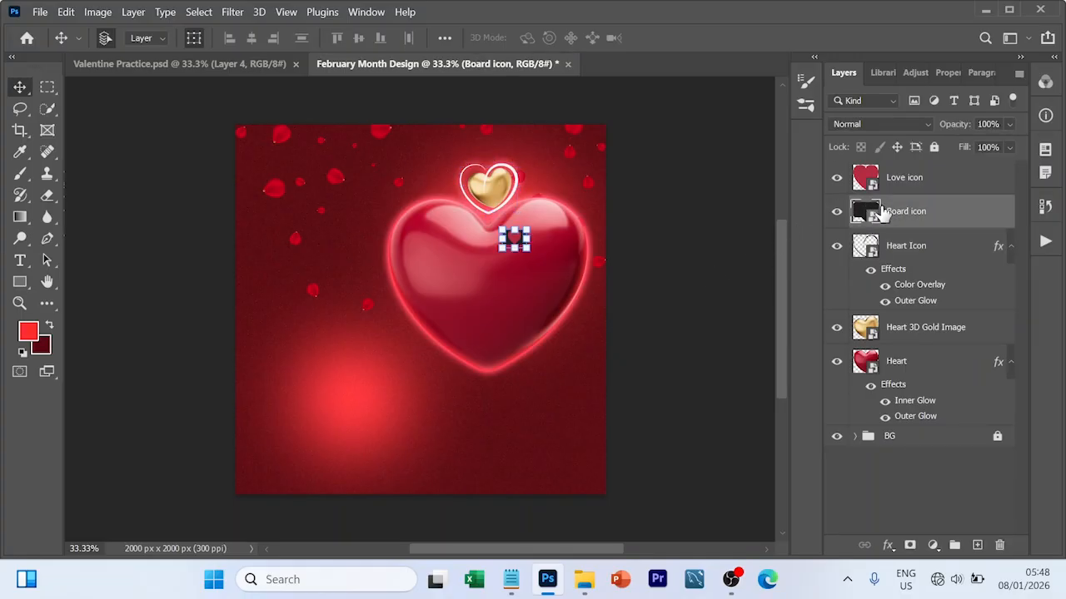
{"action": "left_click", "coordinate": [888, 546]}
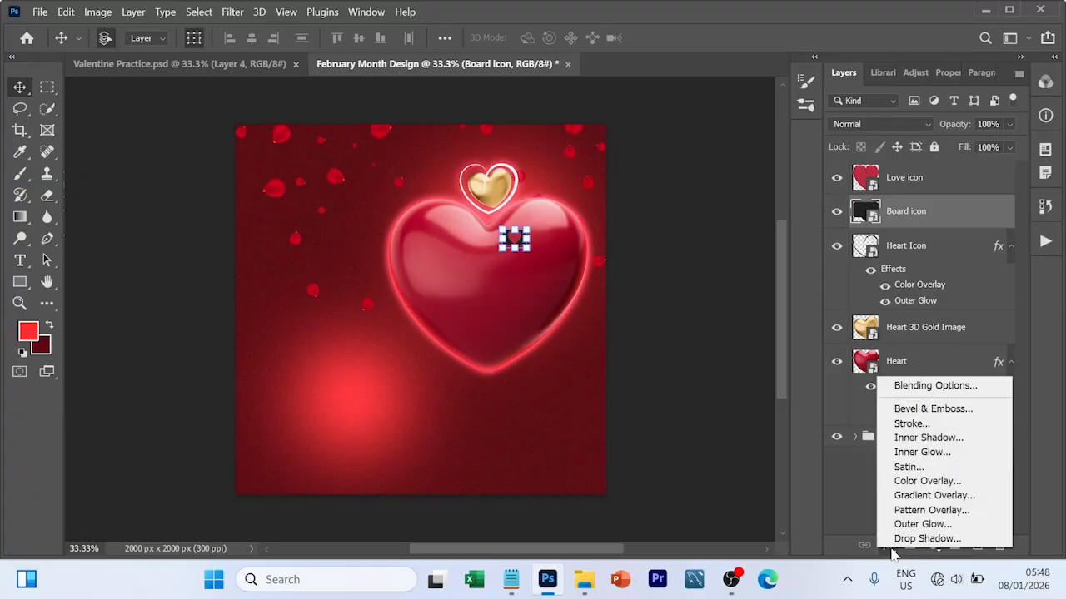
{"action": "left_click", "coordinate": [909, 387]}
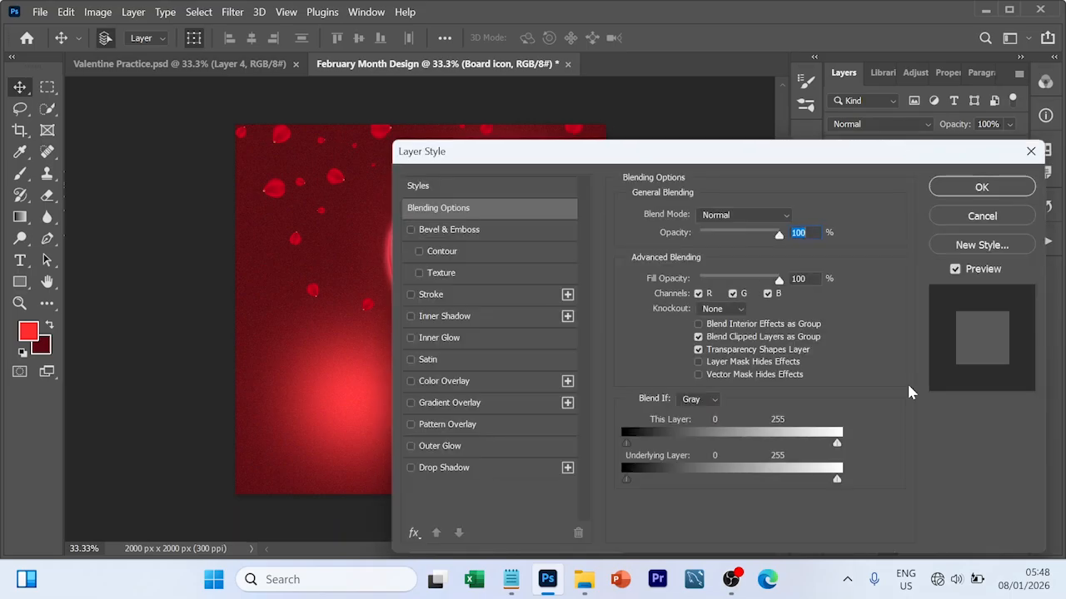
{"action": "left_click_drag", "start_coordinate": [787, 162], "coordinate": [1060, 58]}
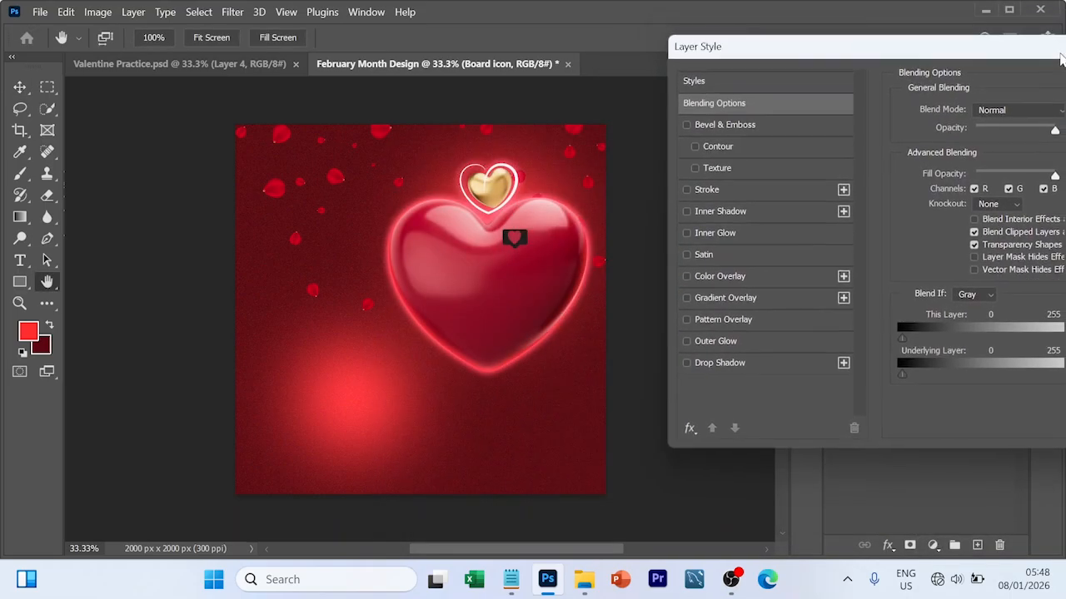
{"action": "left_click", "coordinate": [756, 305]}
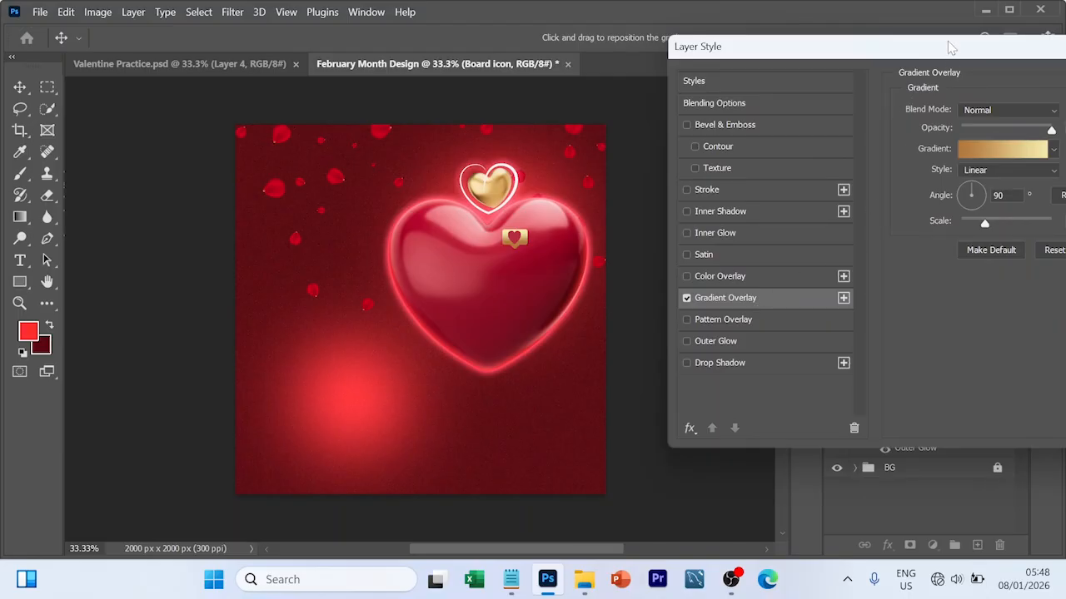
{"action": "left_click_drag", "start_coordinate": [947, 42], "coordinate": [616, 86]}
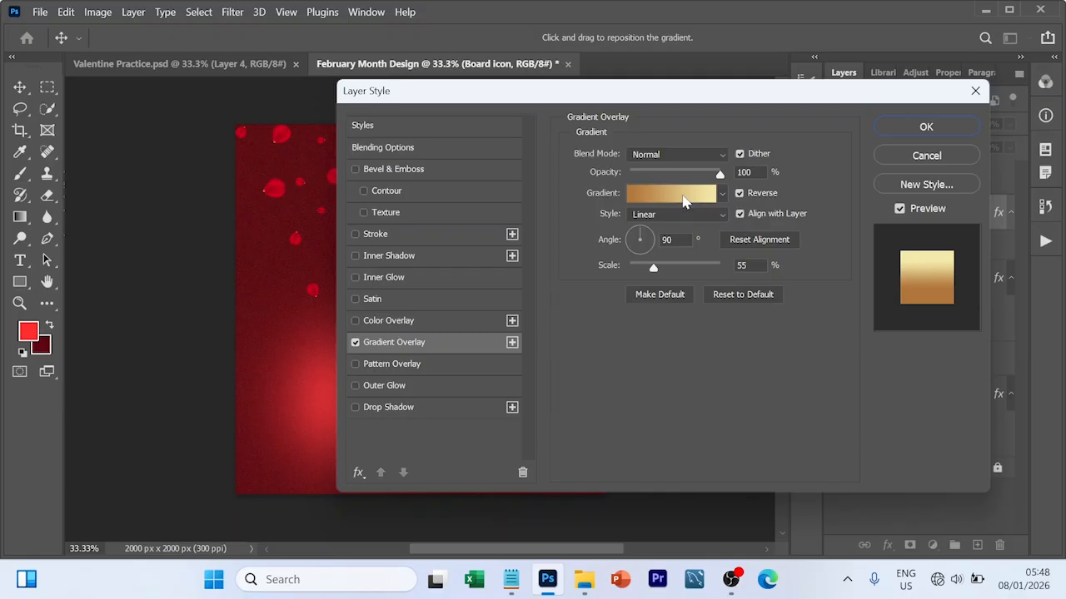
- Review the start and end stop colors of the Board icon's gold gradient, keep them, and apply the layer style
{"action": "left_click", "coordinate": [683, 200]}
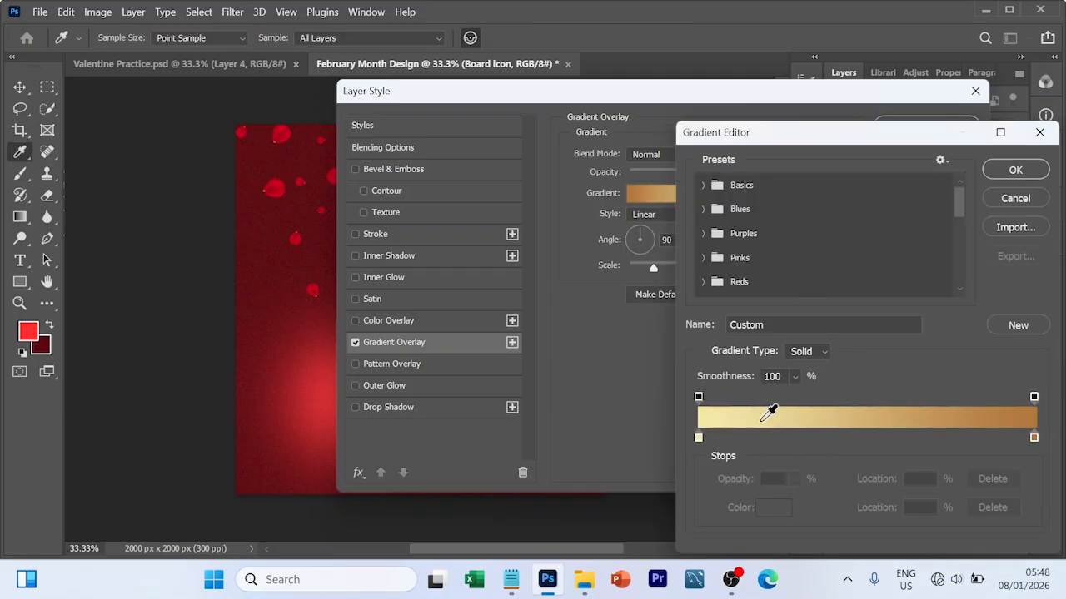
{"action": "left_click", "coordinate": [698, 439]}
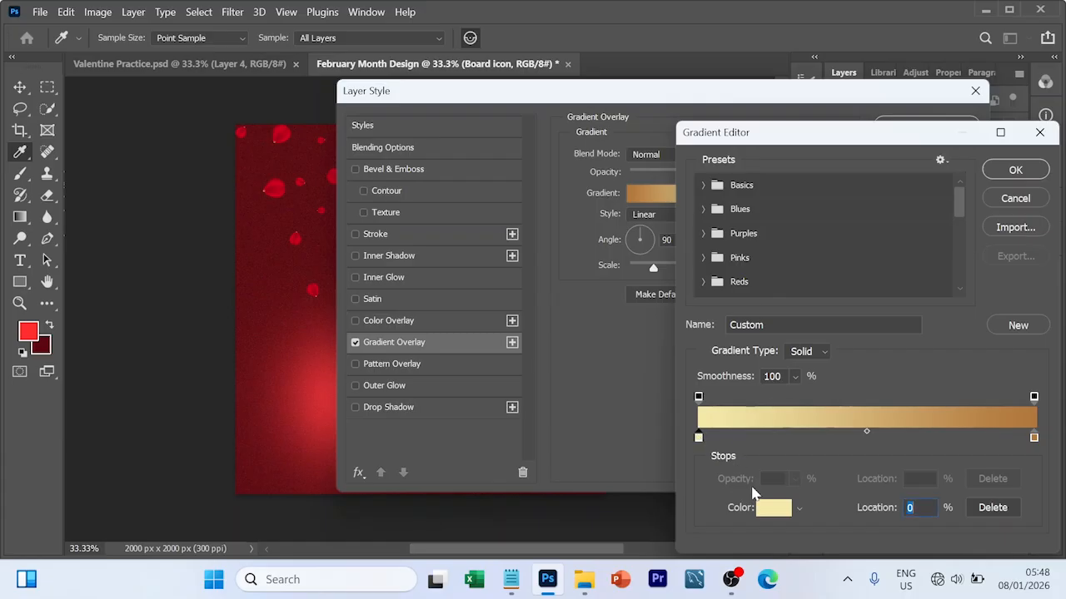
{"action": "left_click", "coordinate": [773, 509]}
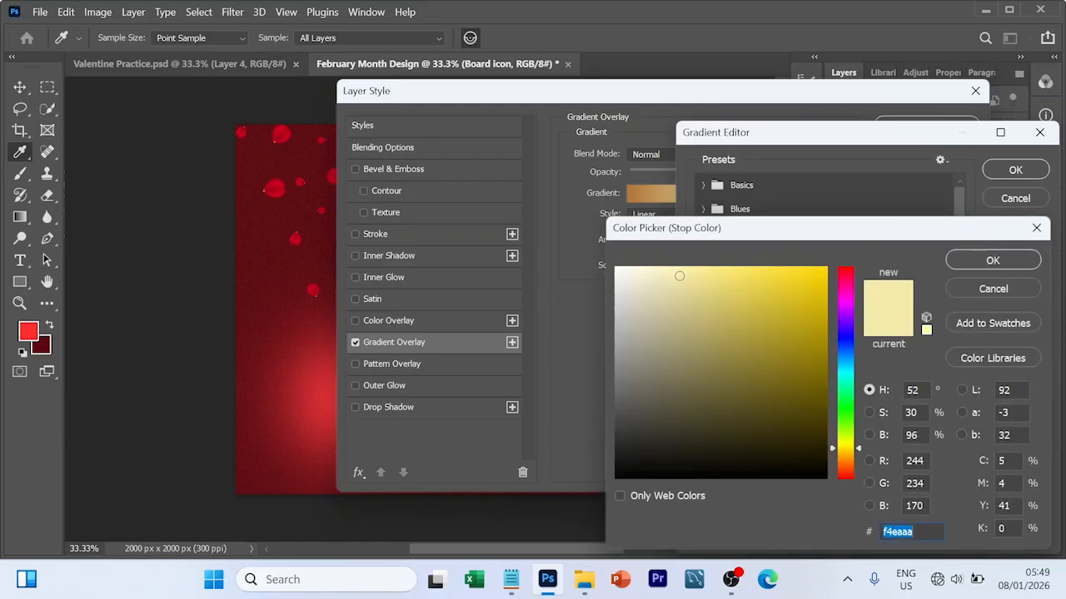
{"action": "left_click", "coordinate": [992, 262]}
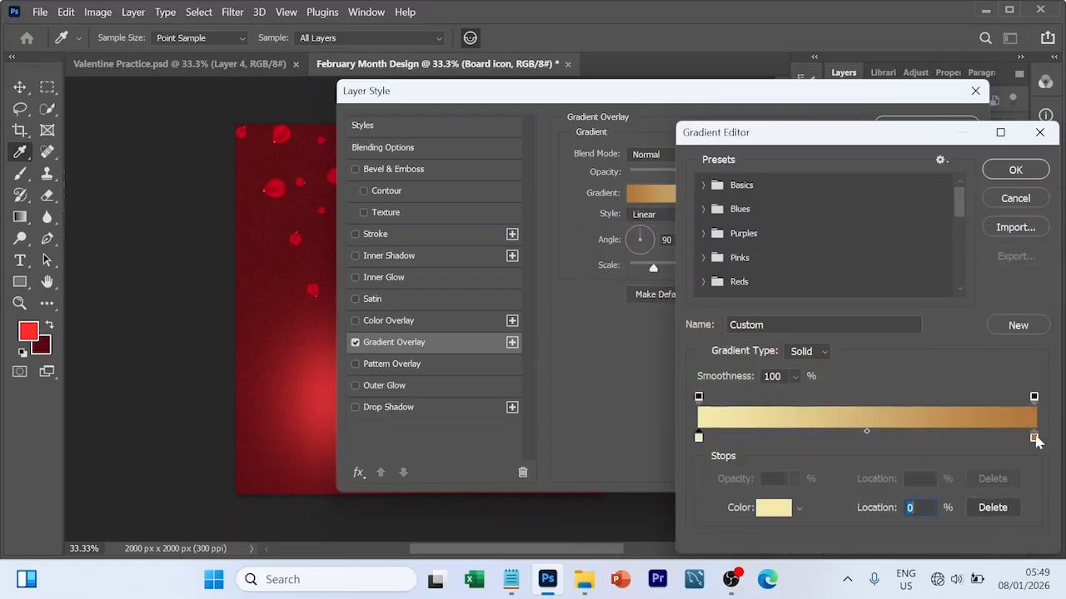
{"action": "left_click", "coordinate": [1035, 438]}
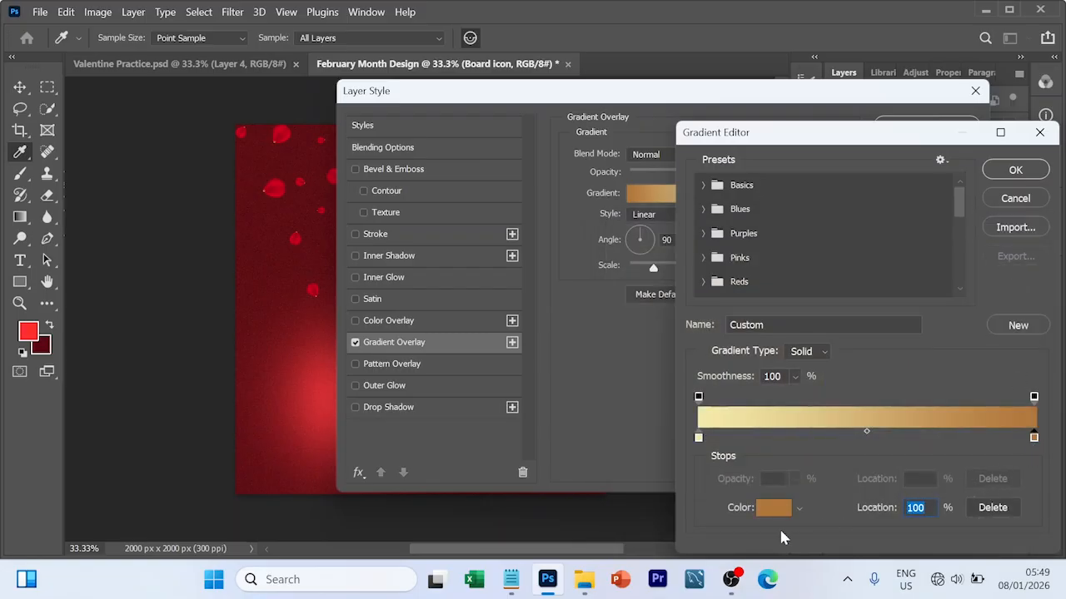
{"action": "left_click", "coordinate": [774, 512]}
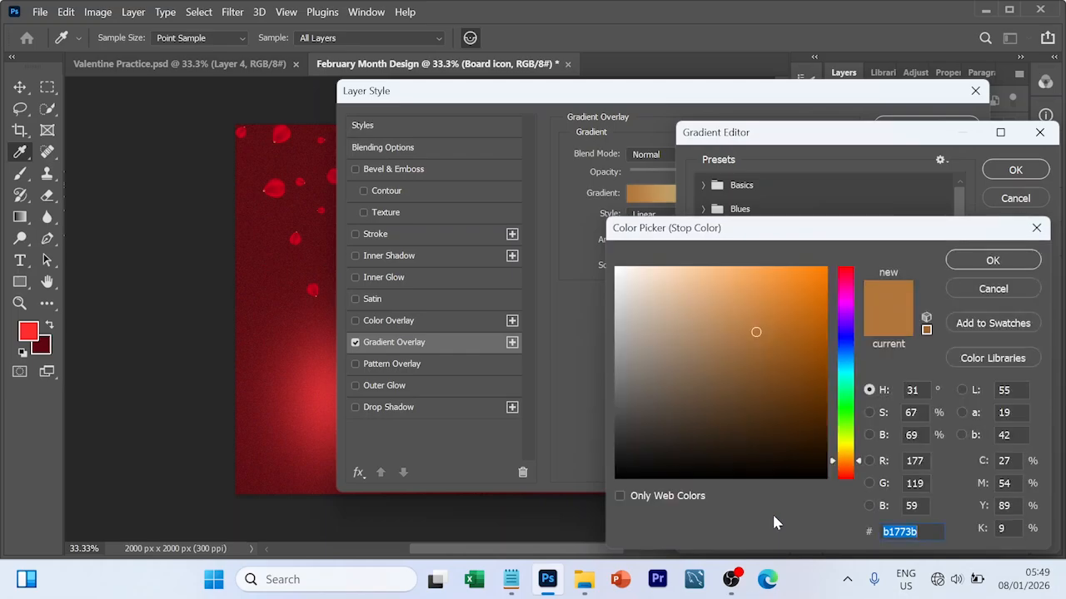
{"action": "left_click", "coordinate": [994, 288]}
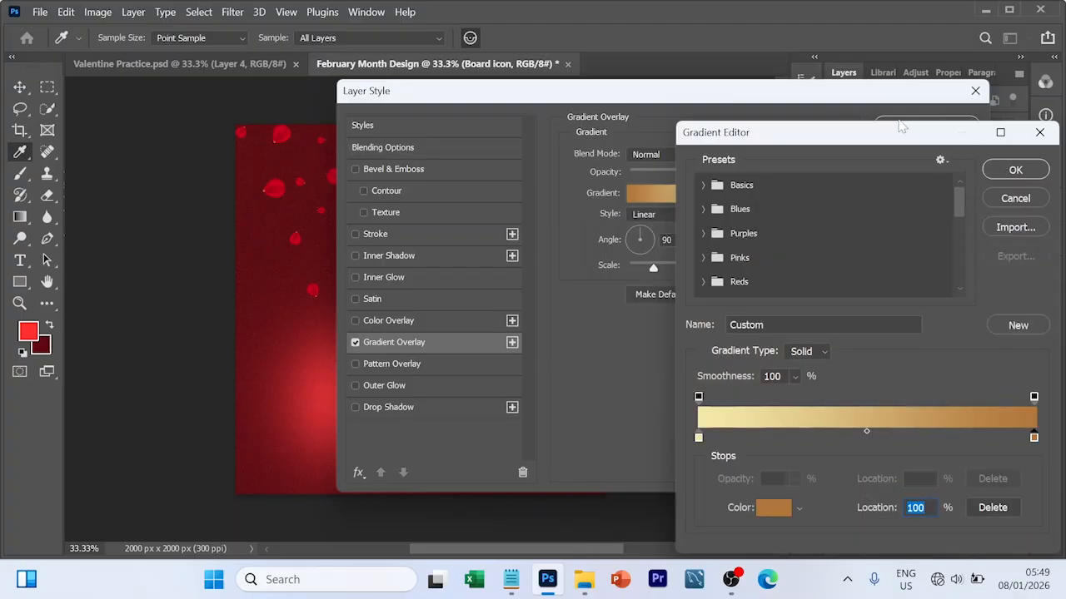
{"action": "left_click", "coordinate": [1013, 170]}
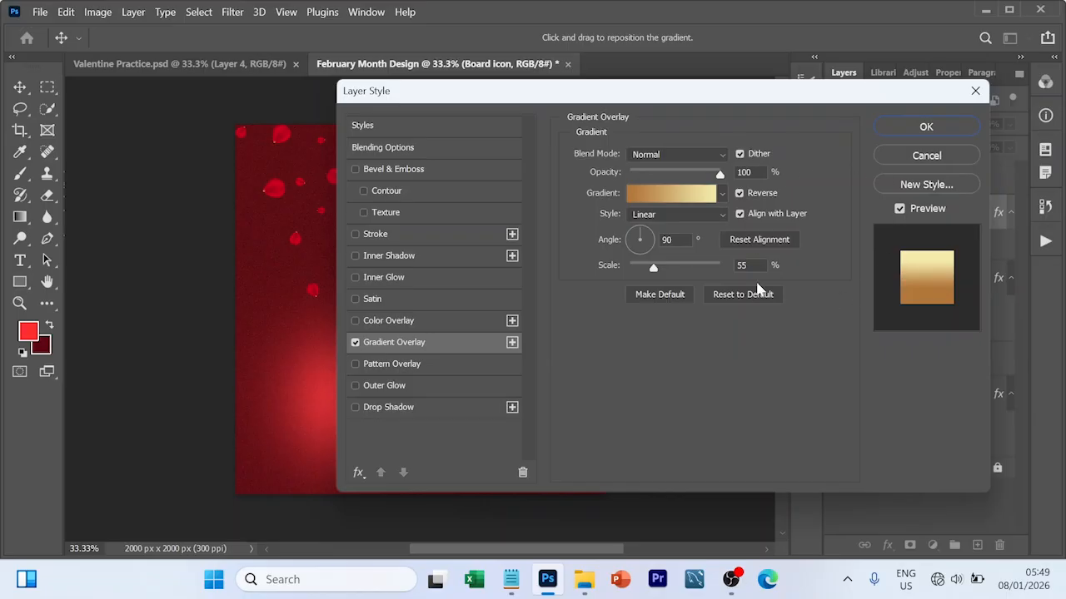
{"action": "left_click", "coordinate": [926, 128]}
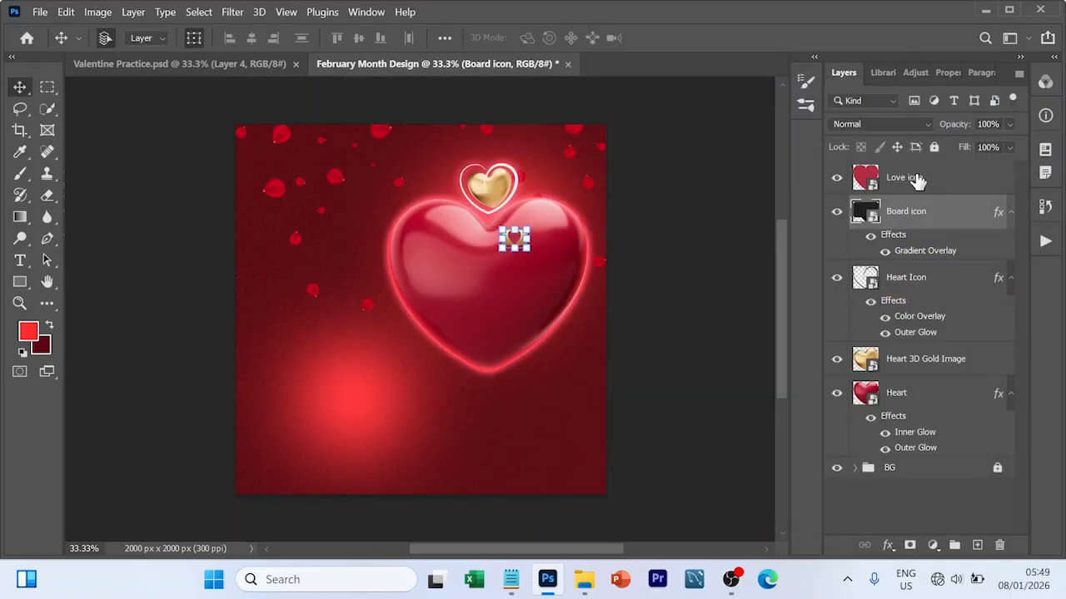
- Apply a white Color Overlay at 100% opacity to the Love icon layer
{"action": "left_click", "coordinate": [868, 184]}
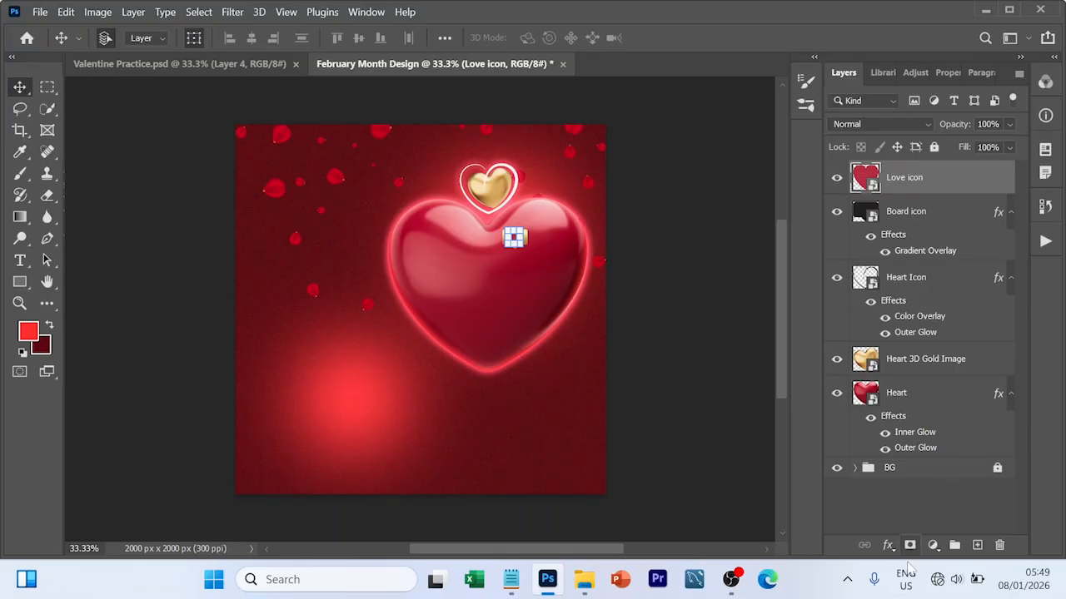
{"action": "left_click", "coordinate": [888, 546]}
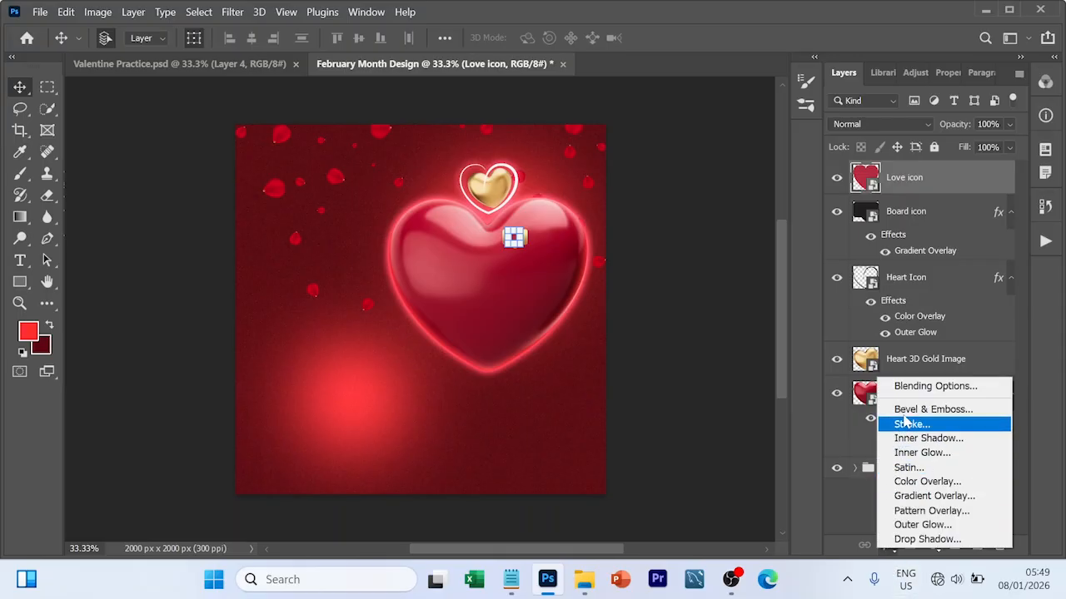
{"action": "left_click", "coordinate": [922, 387]}
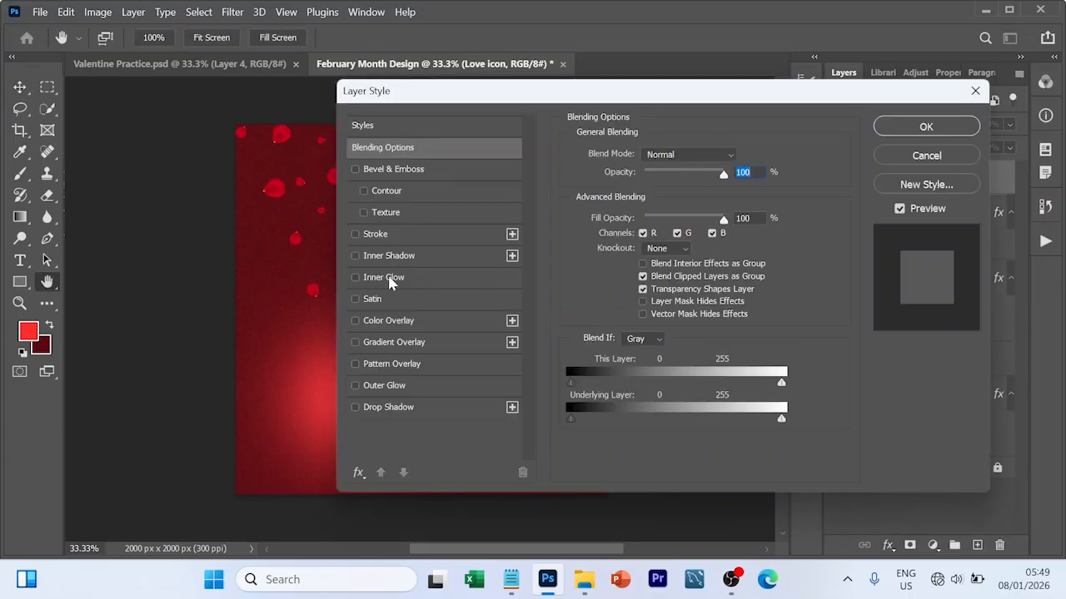
{"action": "left_click", "coordinate": [405, 322]}
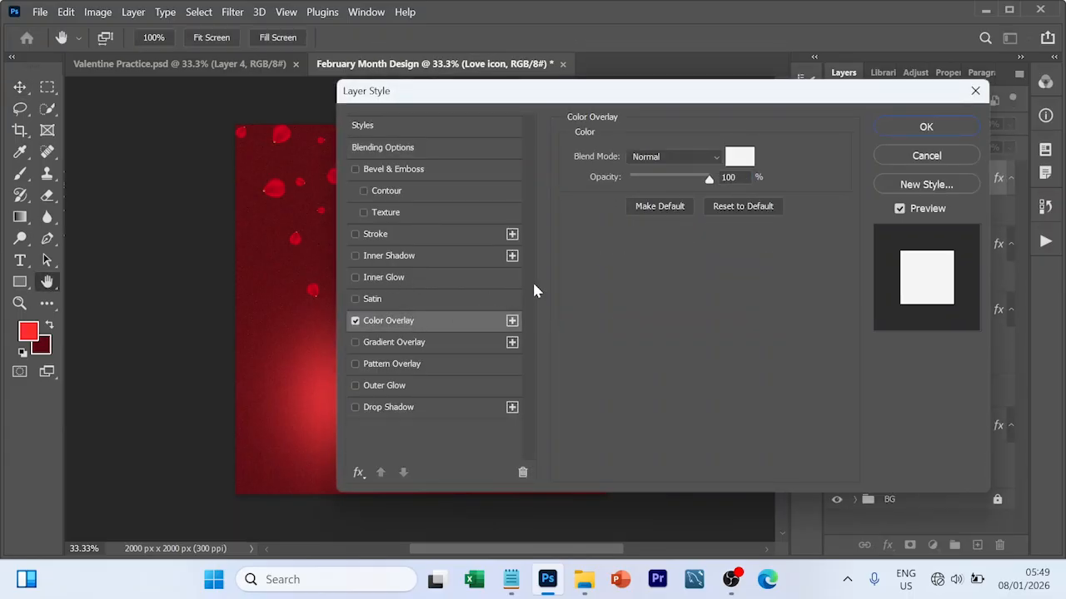
{"action": "left_click", "coordinate": [935, 124]}
{"action": "left_click", "coordinate": [705, 283]}
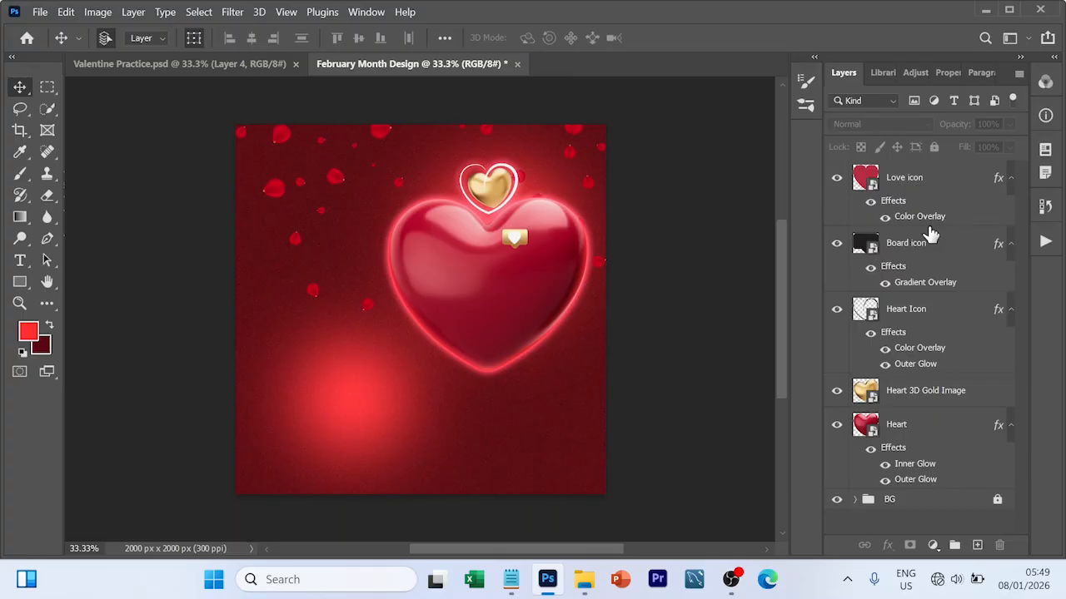
- Group all the heart and icon layers, from Love icon down to Heart
{"action": "left_click", "coordinate": [906, 179]}
{"action": "left_click", "coordinate": [906, 179]}
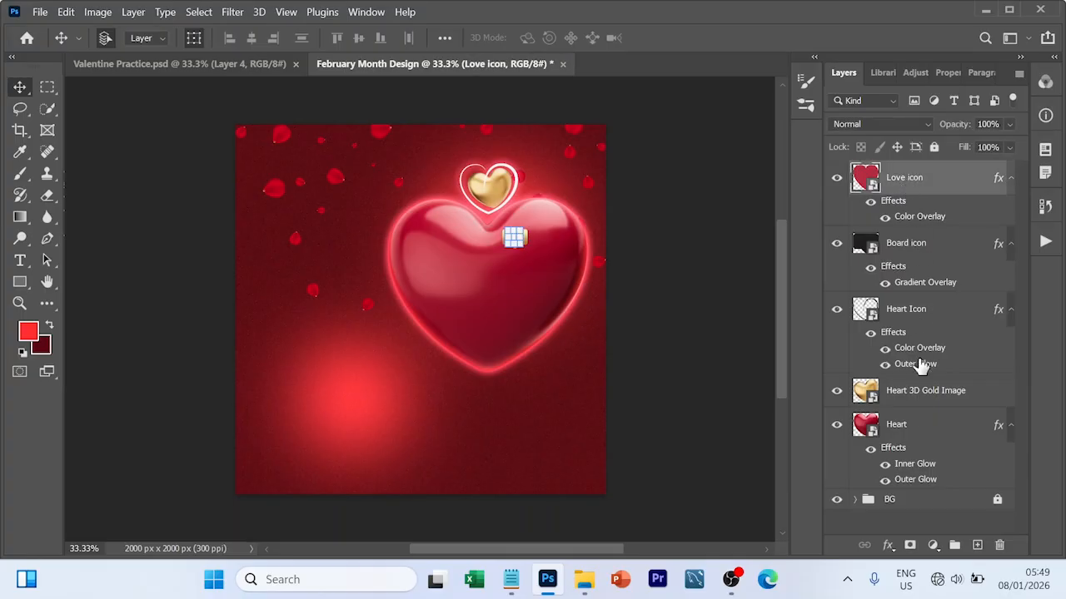
{"action": "left_click", "coordinate": [914, 481], "text": "shift"}
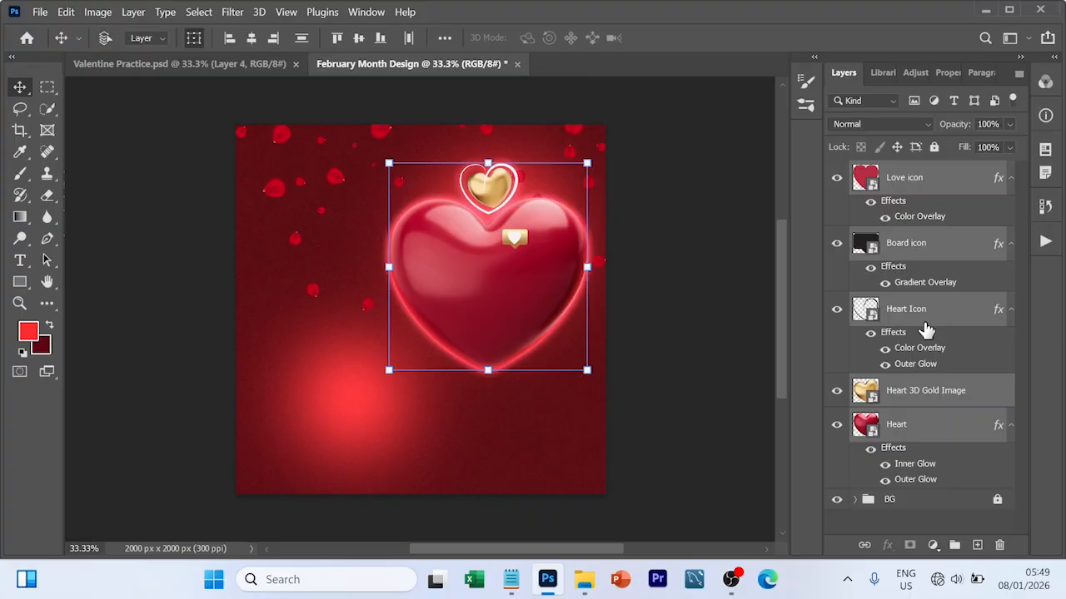
{"action": "key", "text": "ctrl+g"}
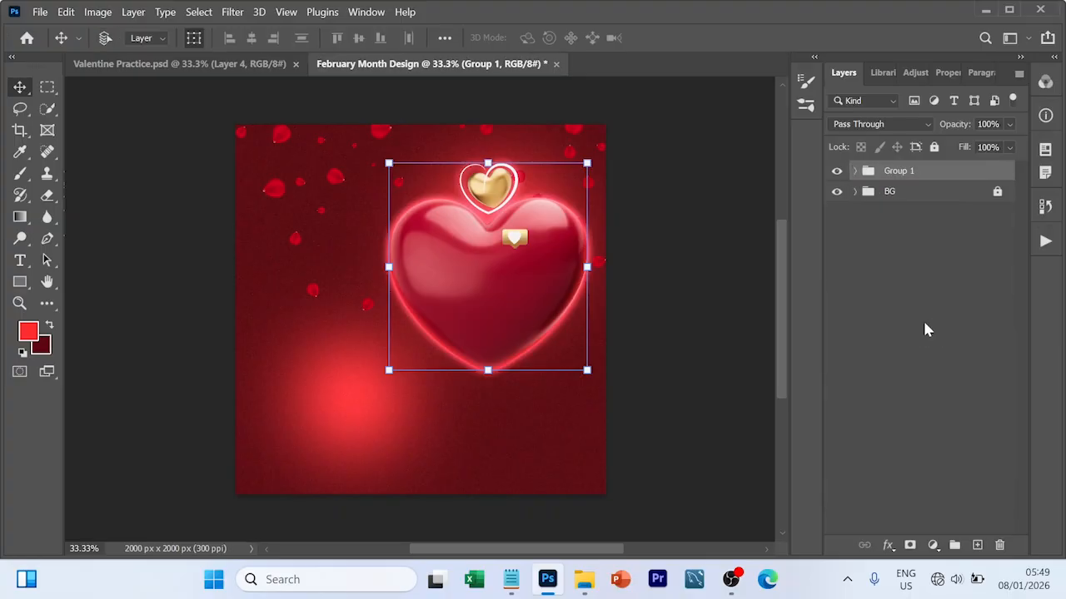
- Rename the new group as Love and lock it completely
{"action": "double_click", "coordinate": [899, 173]}
{"action": "type", "text": "Love"}
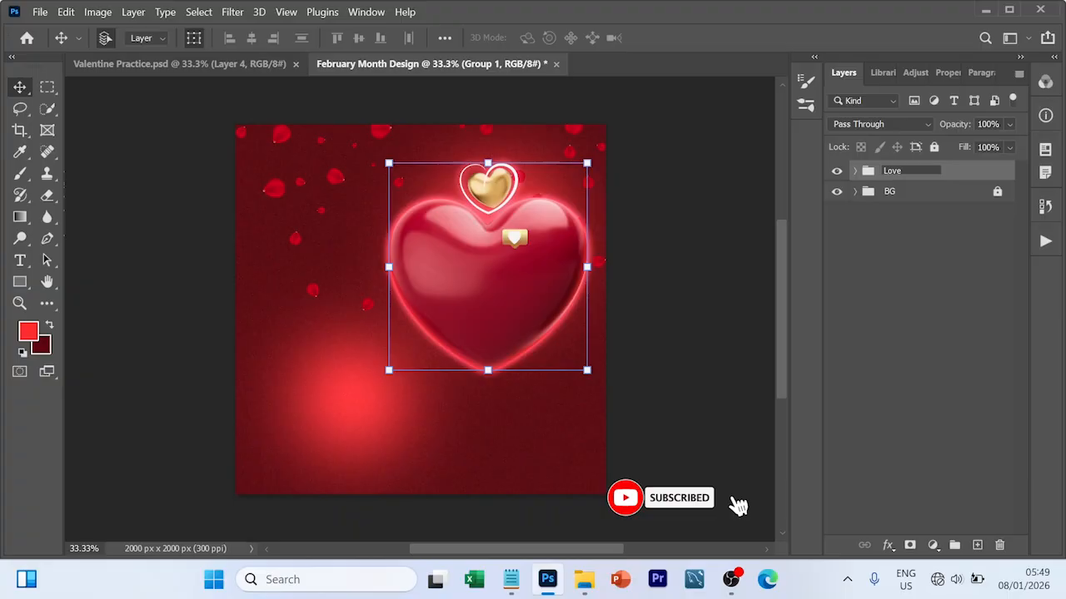
{"action": "left_click", "coordinate": [900, 178]}
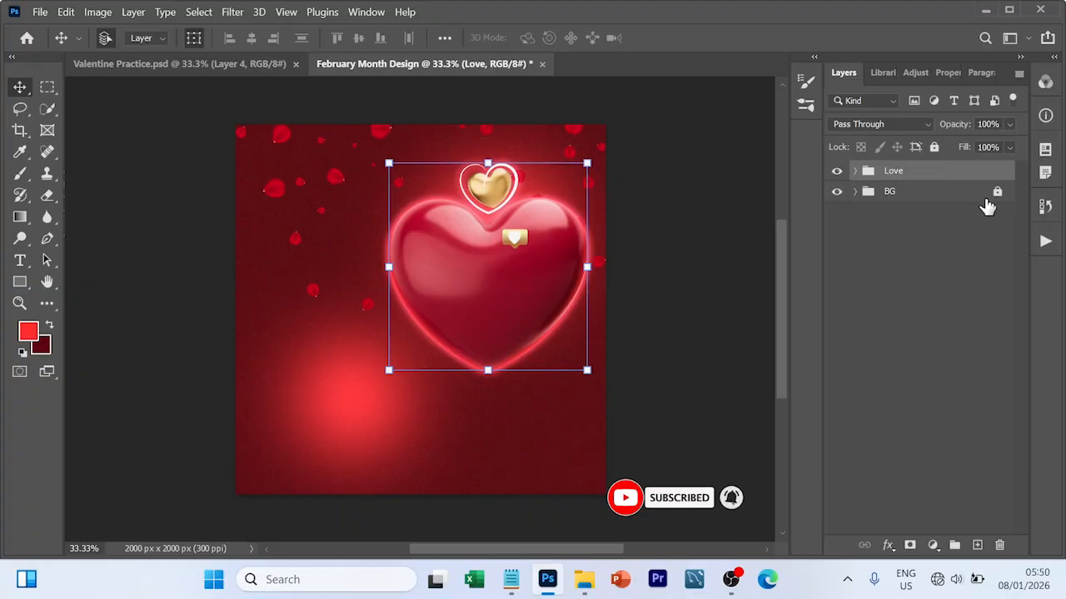
{"action": "left_click", "coordinate": [933, 147]}
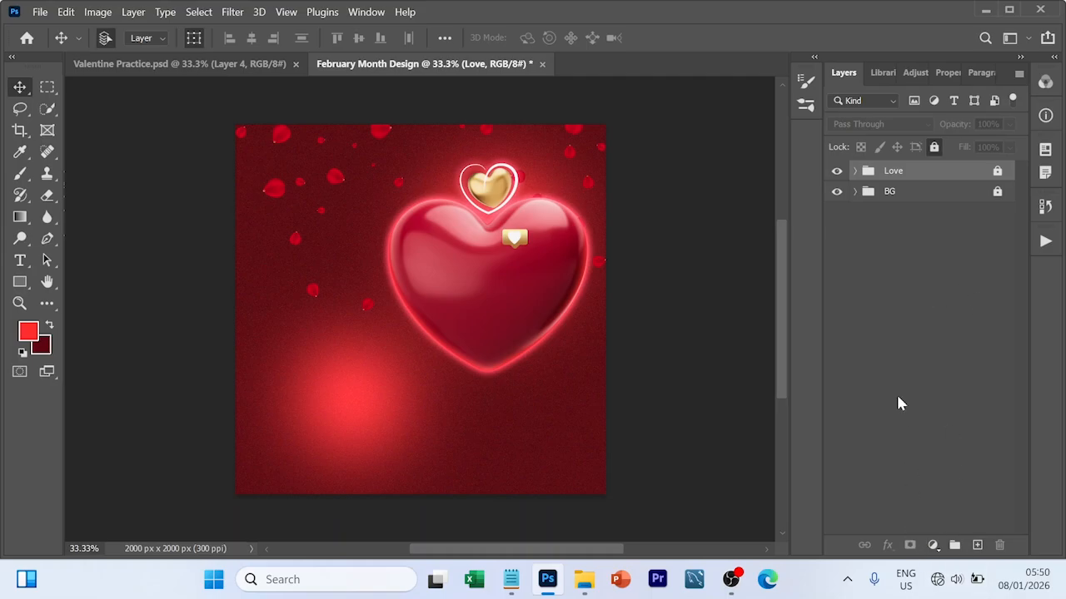
- Add a text line on the large heart reading WELCOME TO, copied from the Notepad notes
{"action": "key", "text": "t"}
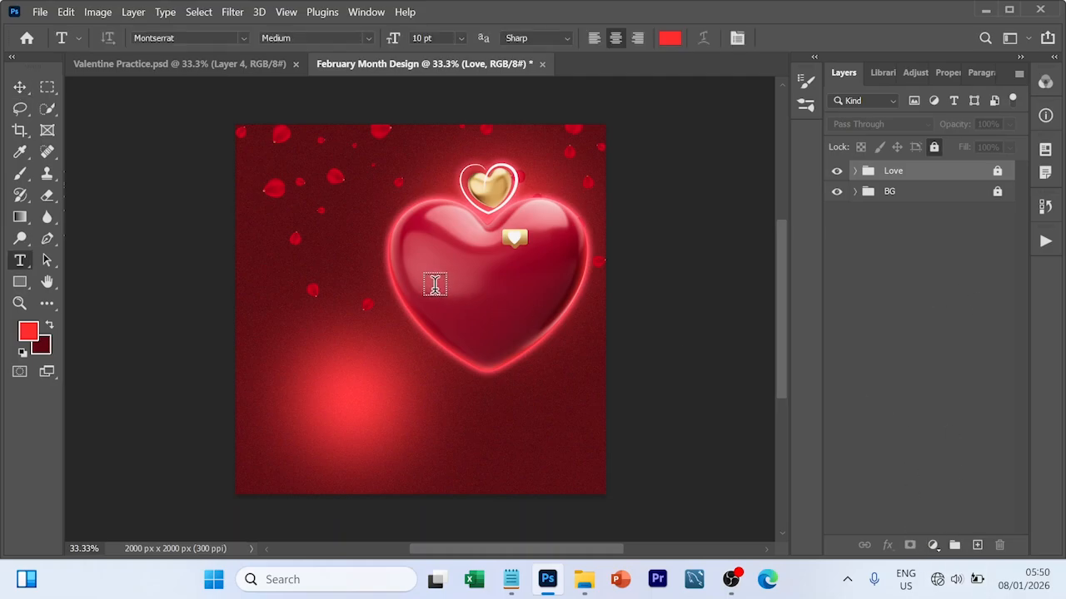
{"action": "left_click", "coordinate": [444, 260]}
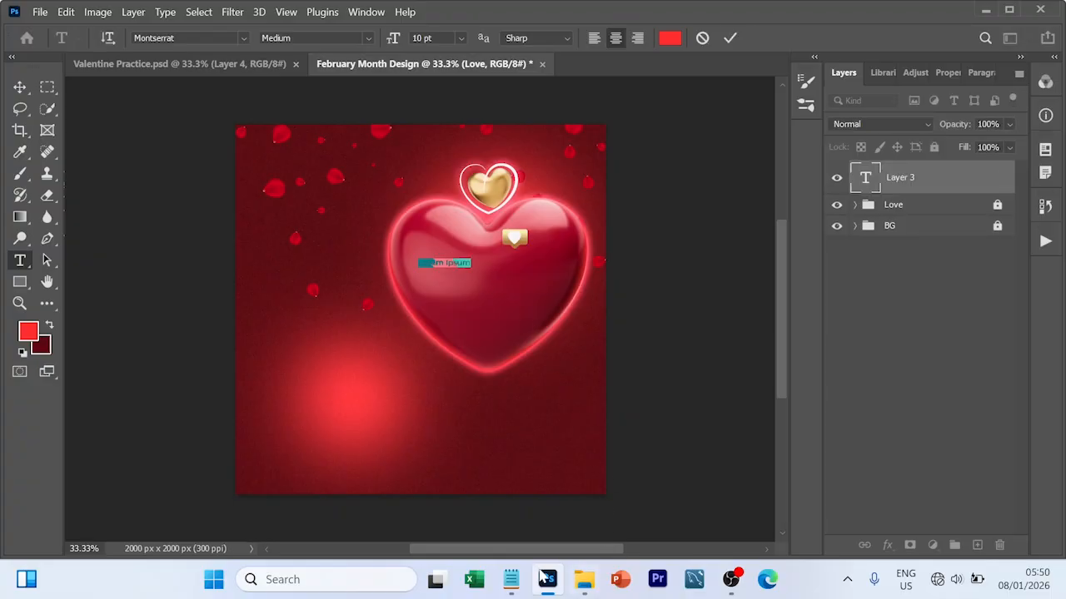
{"action": "left_click", "coordinate": [510, 579]}
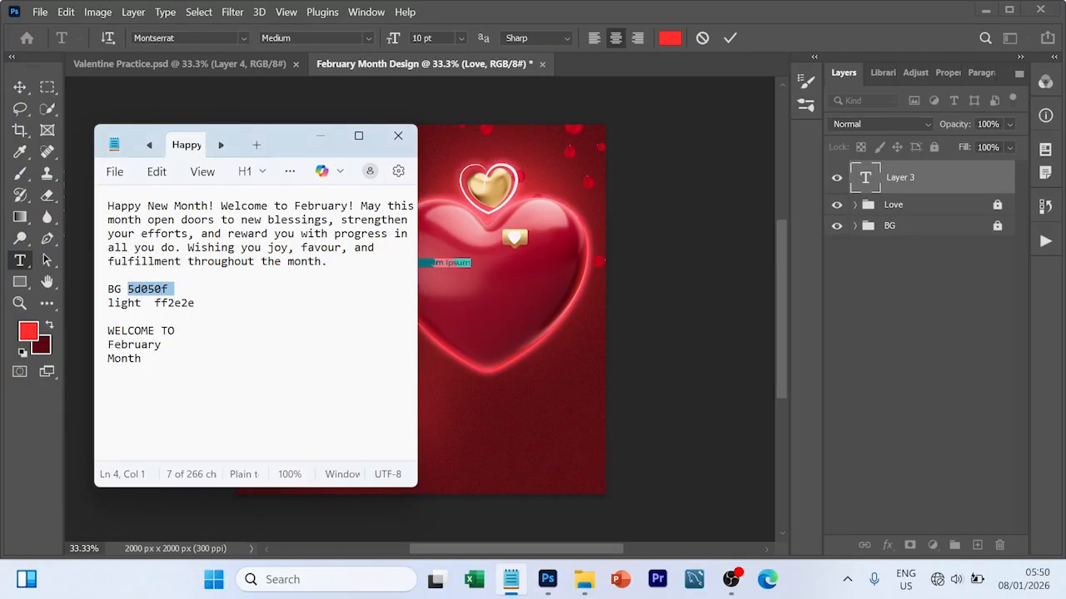
{"action": "left_click", "coordinate": [100, 333]}
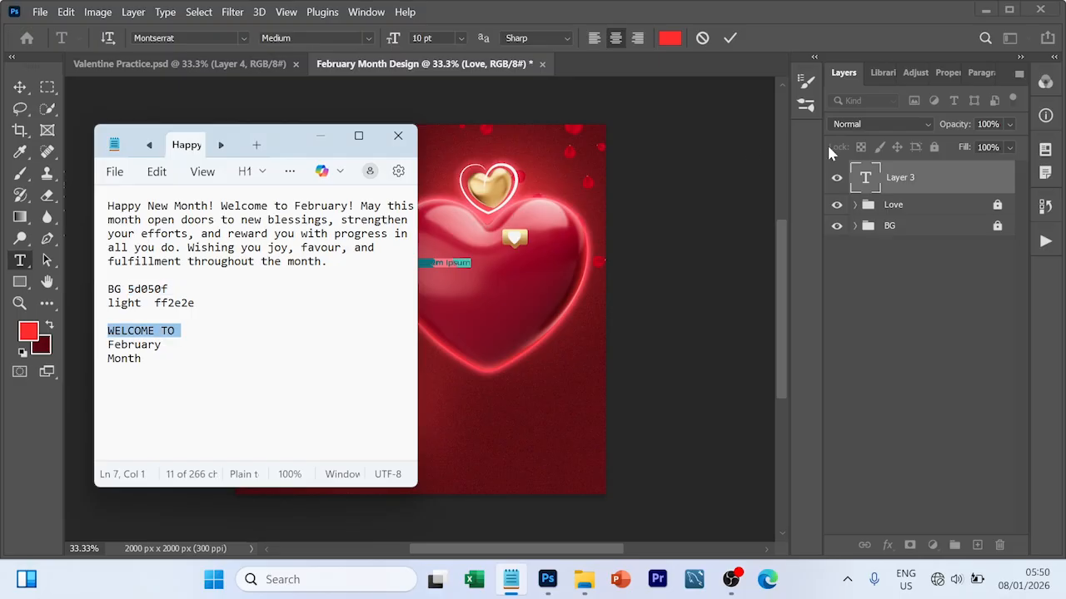
{"action": "left_click", "coordinate": [558, 271]}
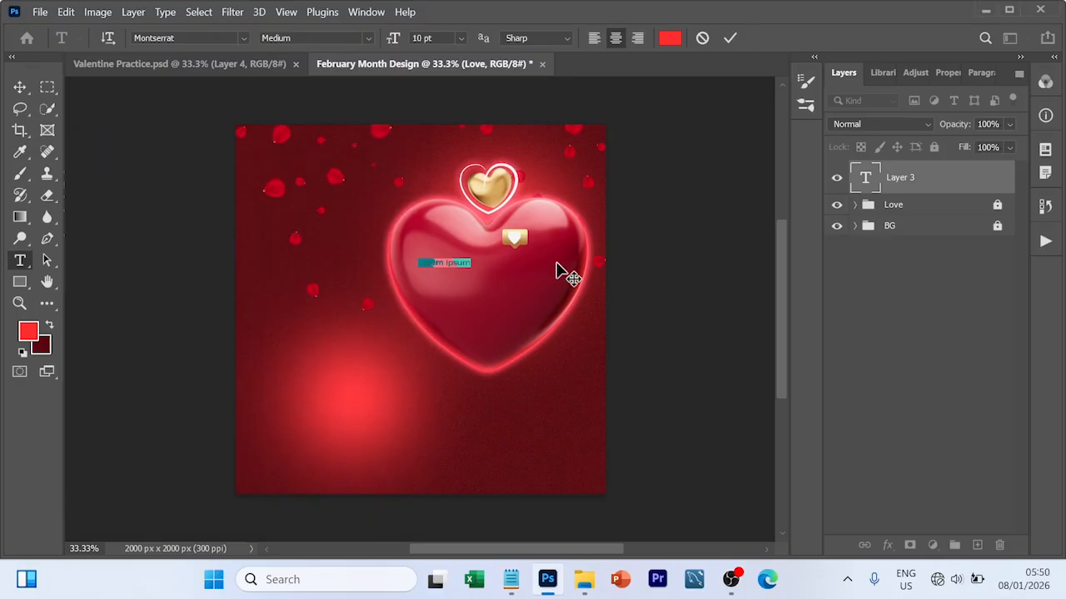
{"action": "key", "text": "BackSpace"}
- Set the color of the whole WELCOME TO text to white
{"action": "key", "text": "ctrl+a"}
{"action": "left_click", "coordinate": [669, 37]}
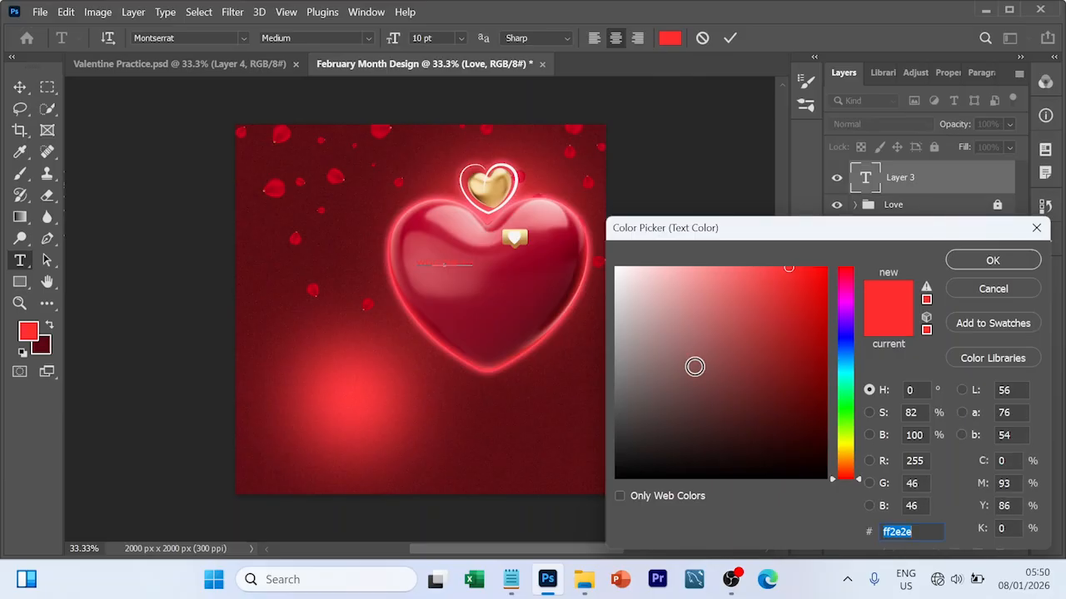
{"action": "left_click", "coordinate": [626, 285]}
{"action": "left_click_drag", "start_coordinate": [627, 285], "coordinate": [604, 262]}
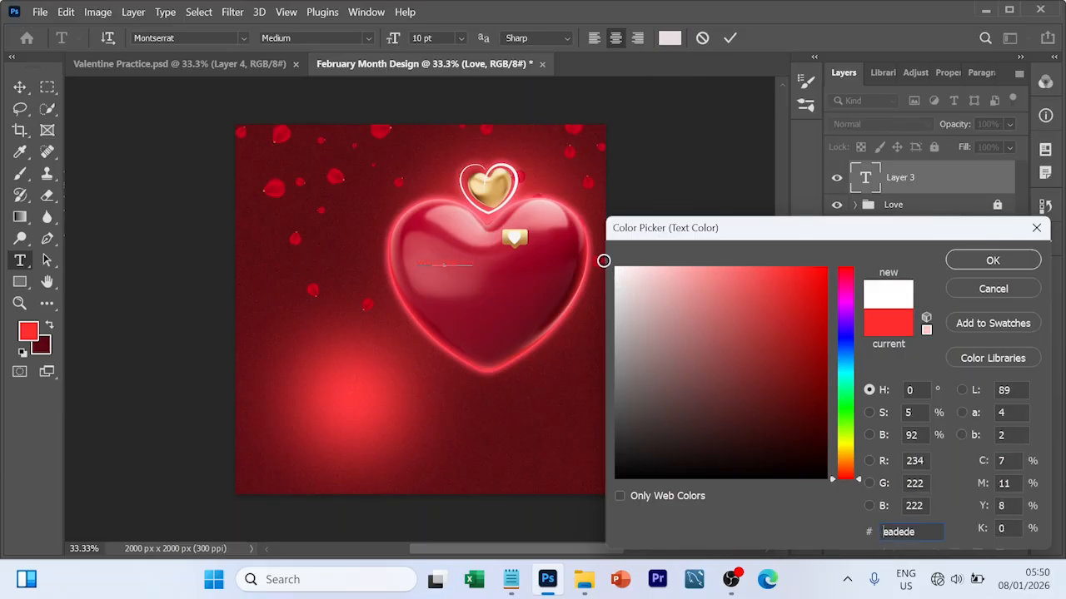
{"action": "left_click", "coordinate": [993, 262]}
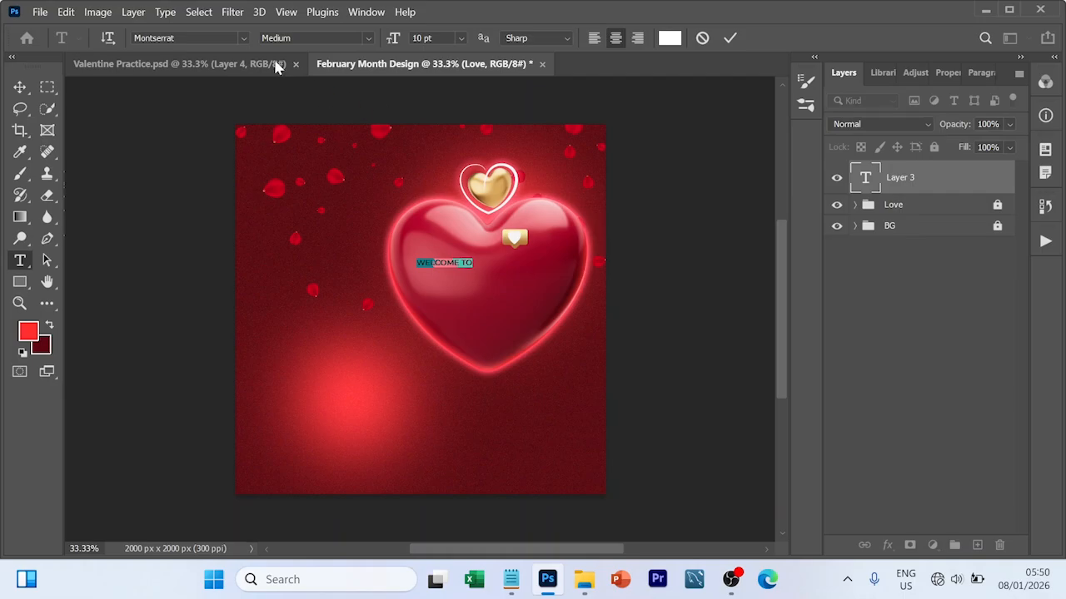
- Format the WELCOME TO text in Code Next-Trial, Book style, at 12 pt and commit it
{"action": "left_click", "coordinate": [242, 38]}
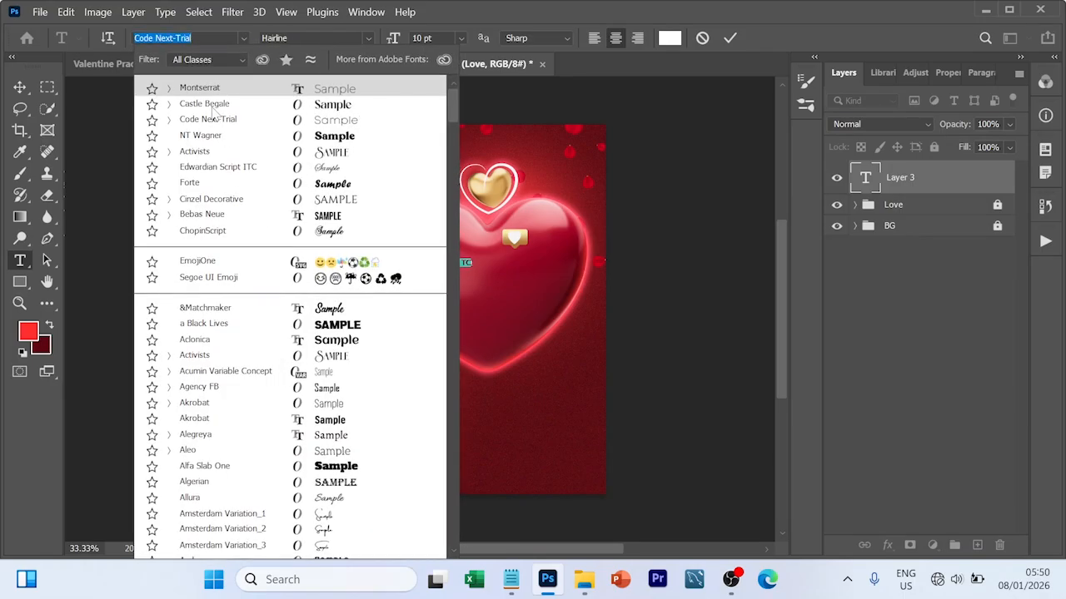
{"action": "left_click", "coordinate": [210, 119]}
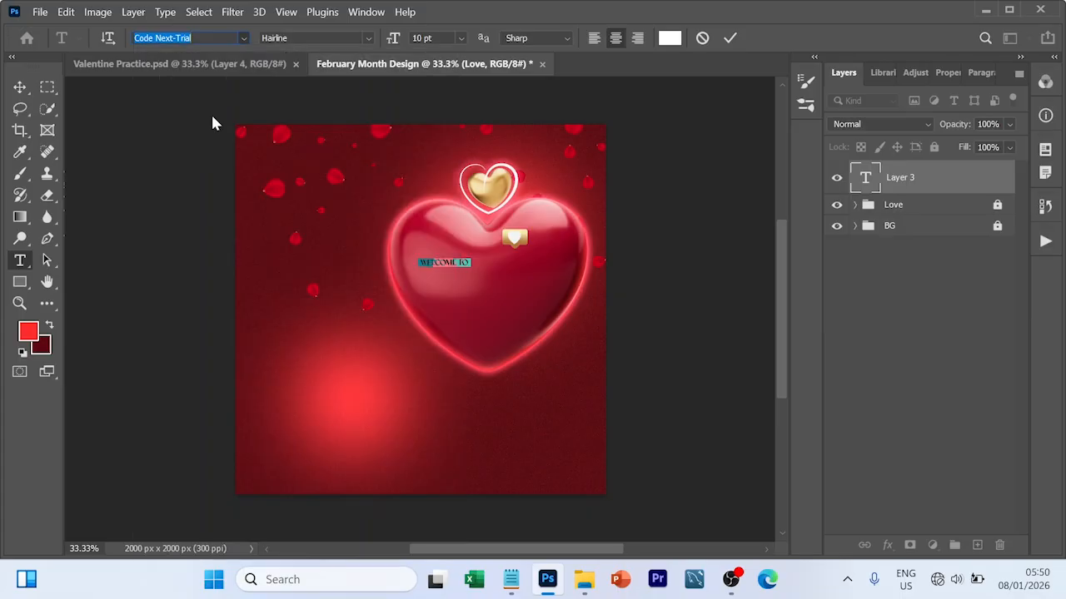
{"action": "left_click", "coordinate": [368, 38]}
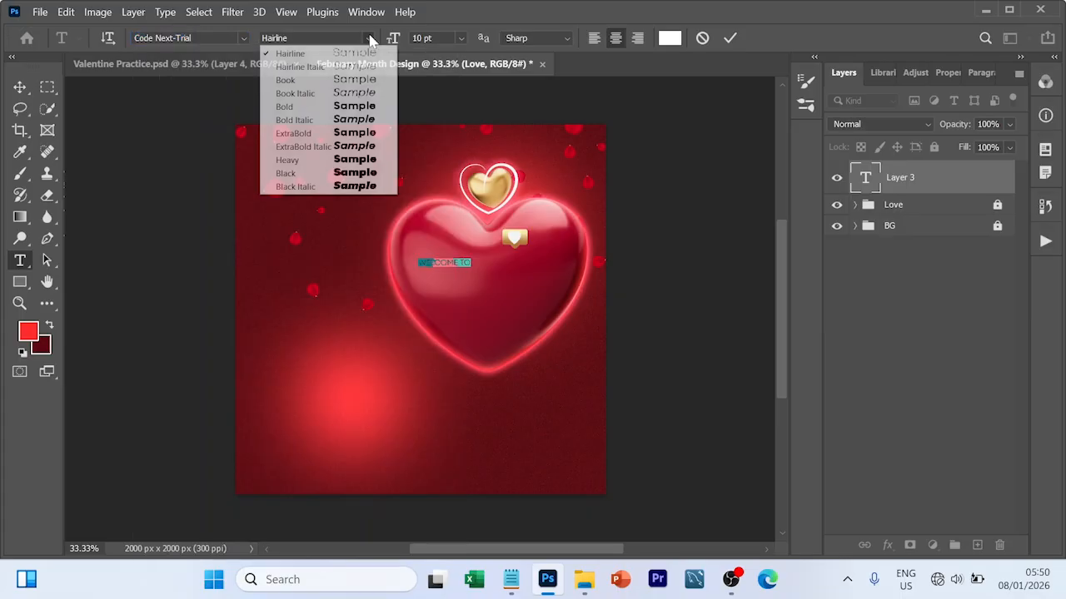
{"action": "left_click", "coordinate": [308, 81]}
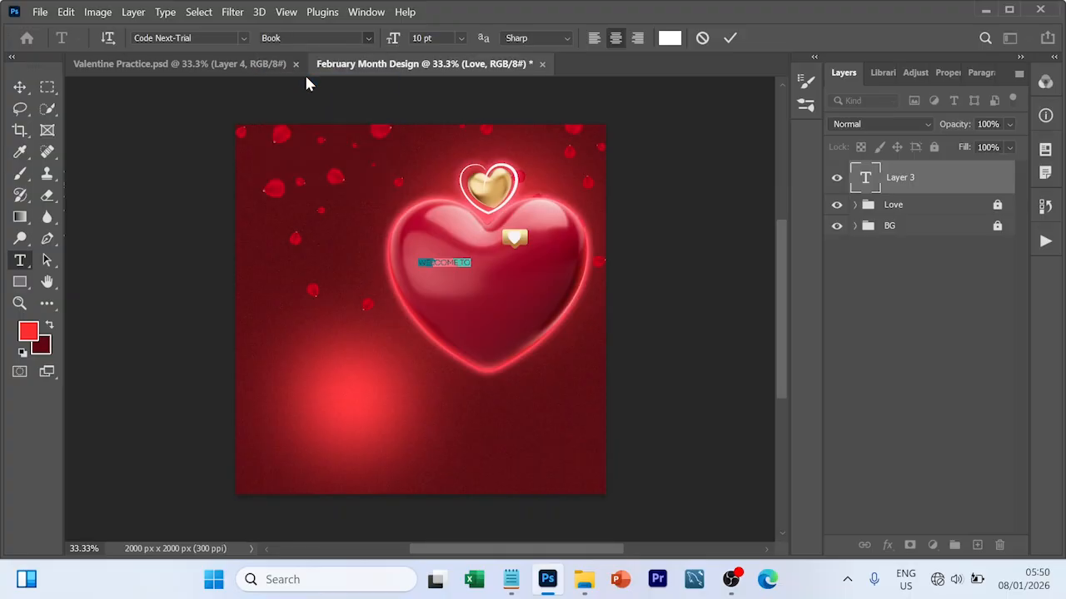
{"action": "left_click", "coordinate": [462, 38]}
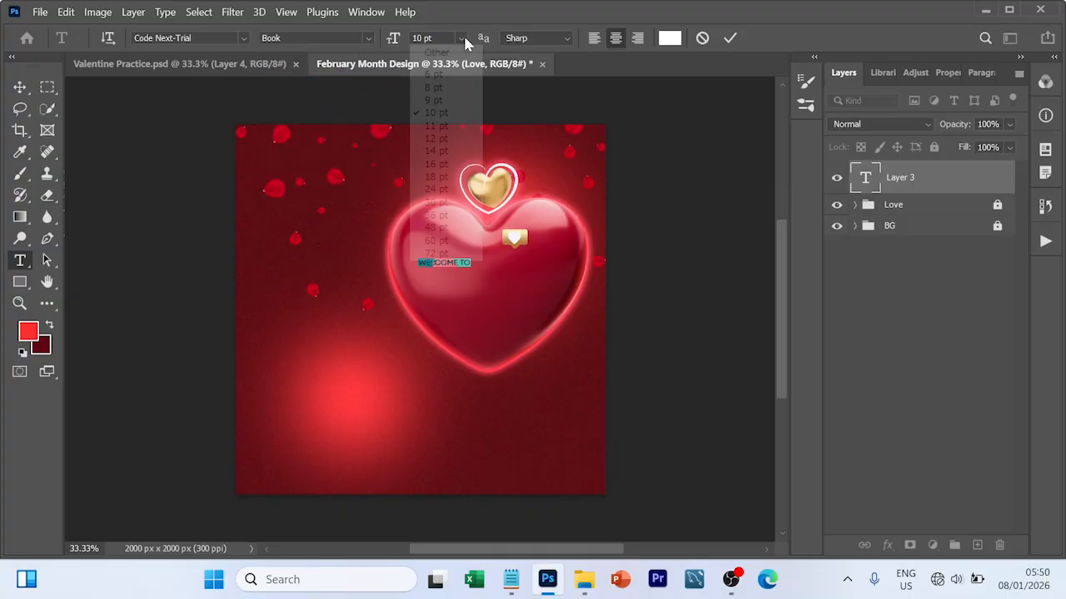
{"action": "left_click", "coordinate": [437, 138]}
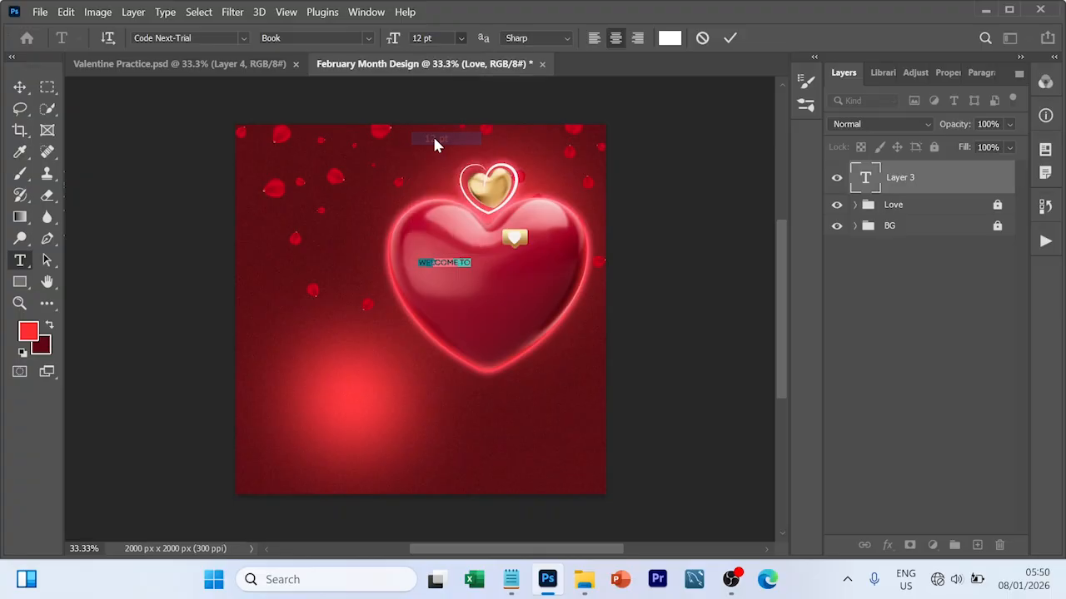
{"action": "left_click", "coordinate": [729, 38]}
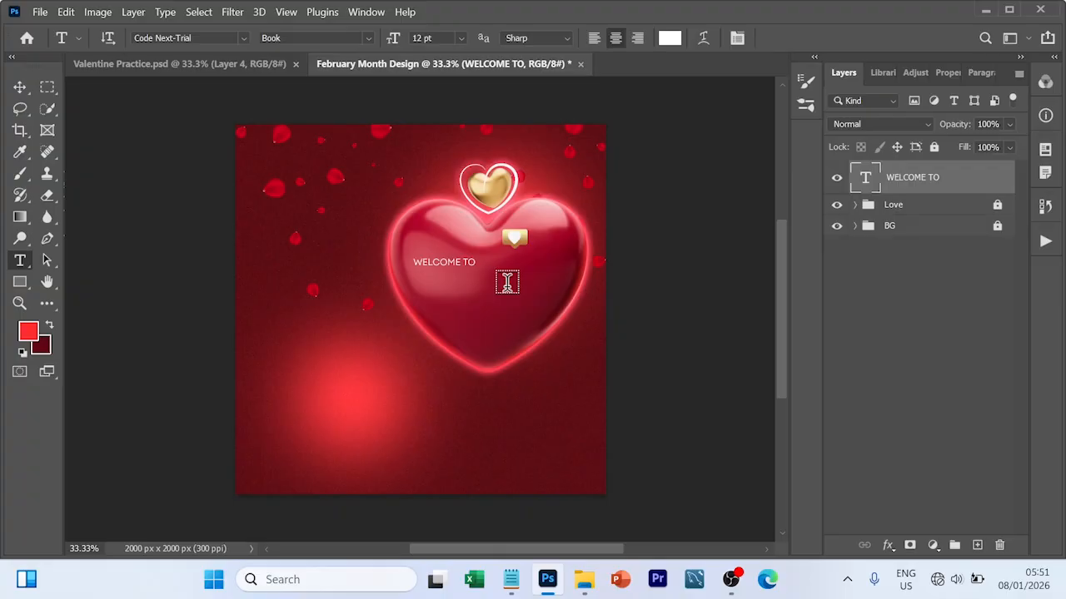
- Add a separate text line reading February below WELCOME TO on the large heart
{"action": "left_click", "coordinate": [424, 287]}
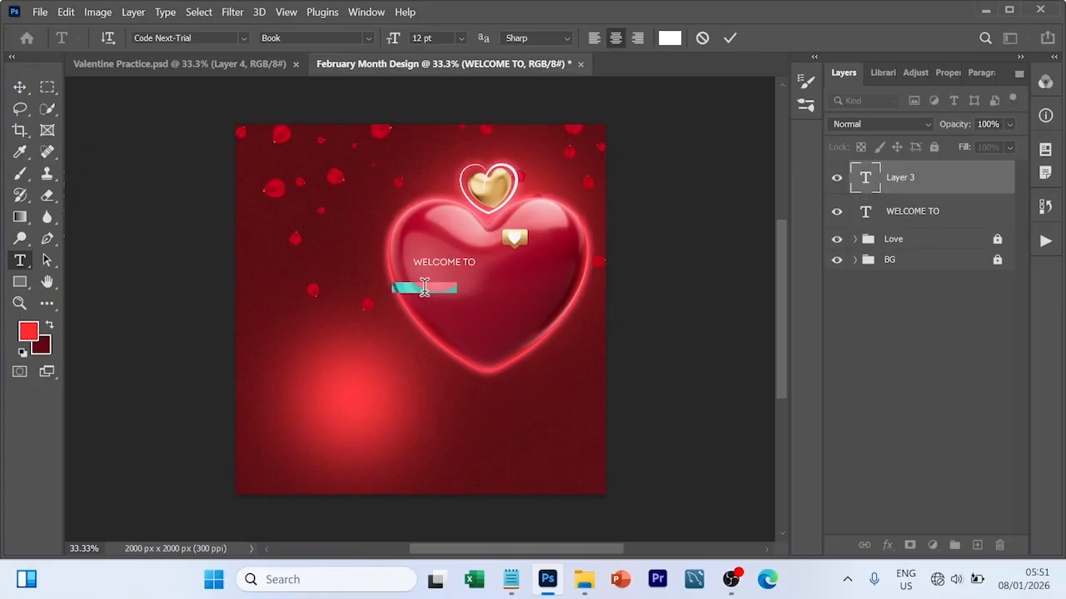
{"action": "left_click", "coordinate": [424, 288]}
{"action": "key", "text": "ctrl+a"}
{"action": "type", "text": "February"}
- Format the February text in Castle Begale Regular at 48 pt and commit it
{"action": "key", "text": "ctrl+a"}
{"action": "left_click", "coordinate": [240, 36]}
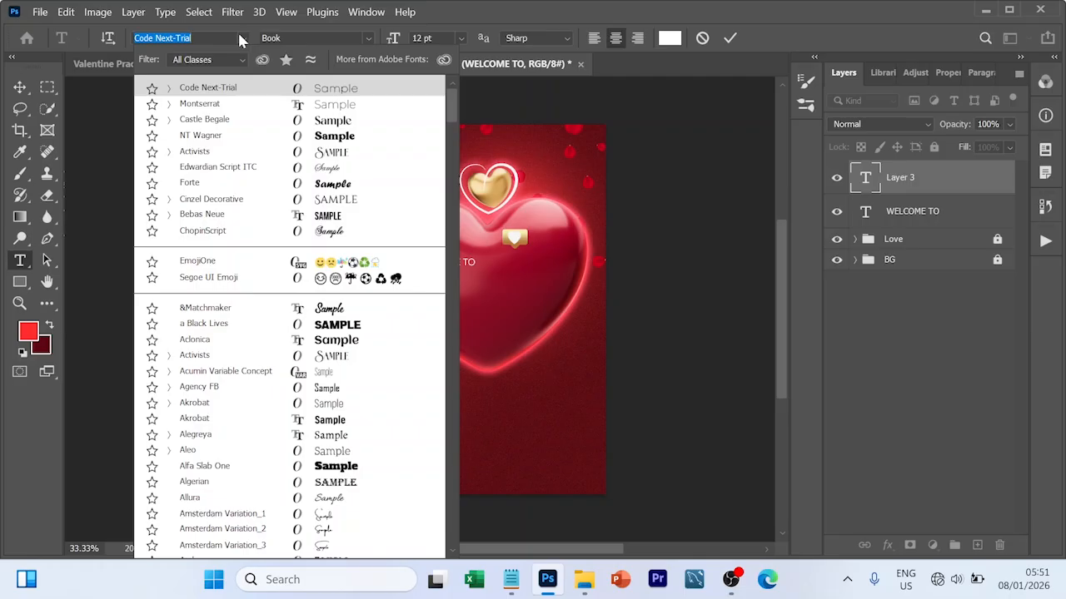
{"action": "key", "text": "Down"}
{"action": "key", "text": "Down"}
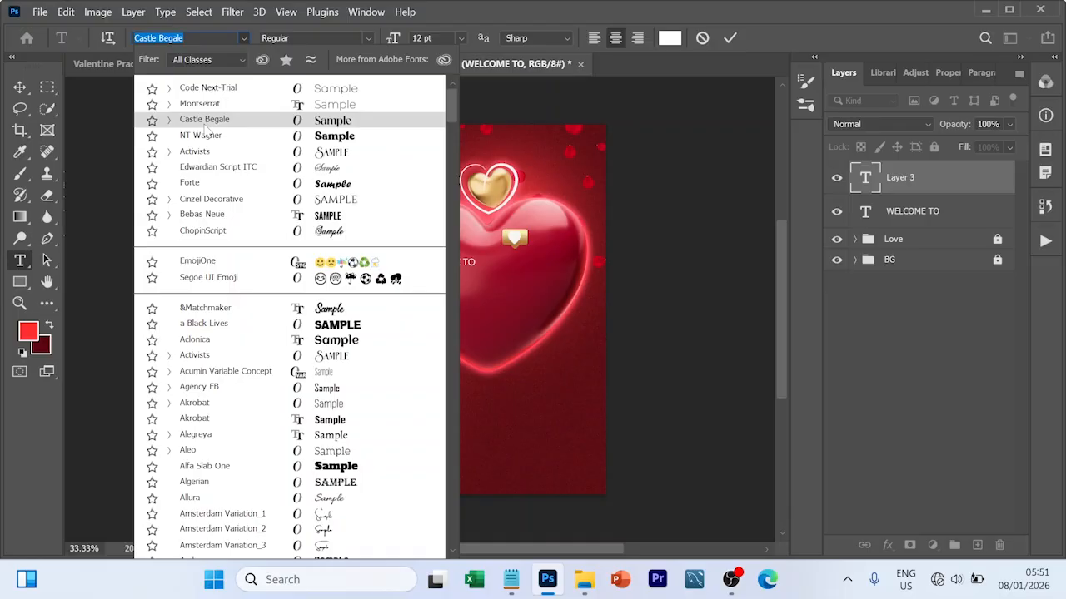
{"action": "left_click", "coordinate": [203, 124]}
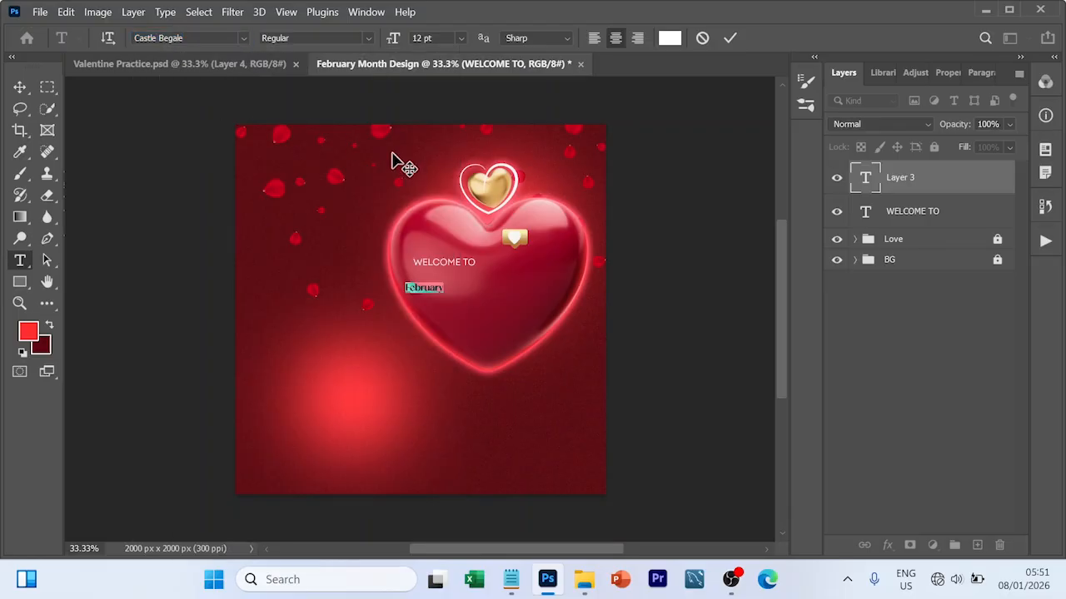
{"action": "left_click", "coordinate": [460, 37]}
{"action": "left_click", "coordinate": [448, 227]}
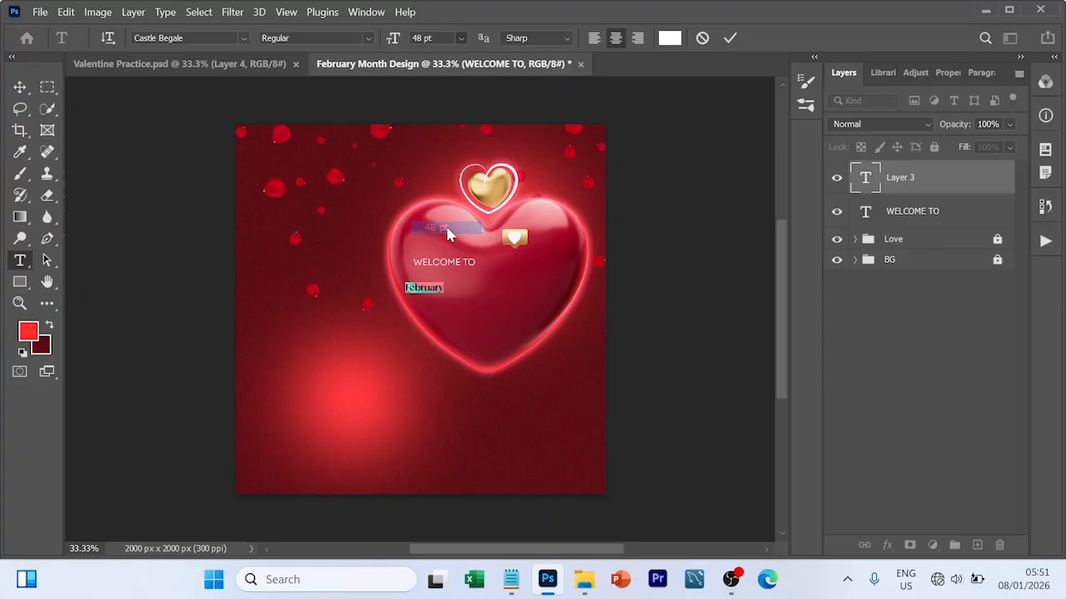
{"action": "left_click", "coordinate": [729, 37]}
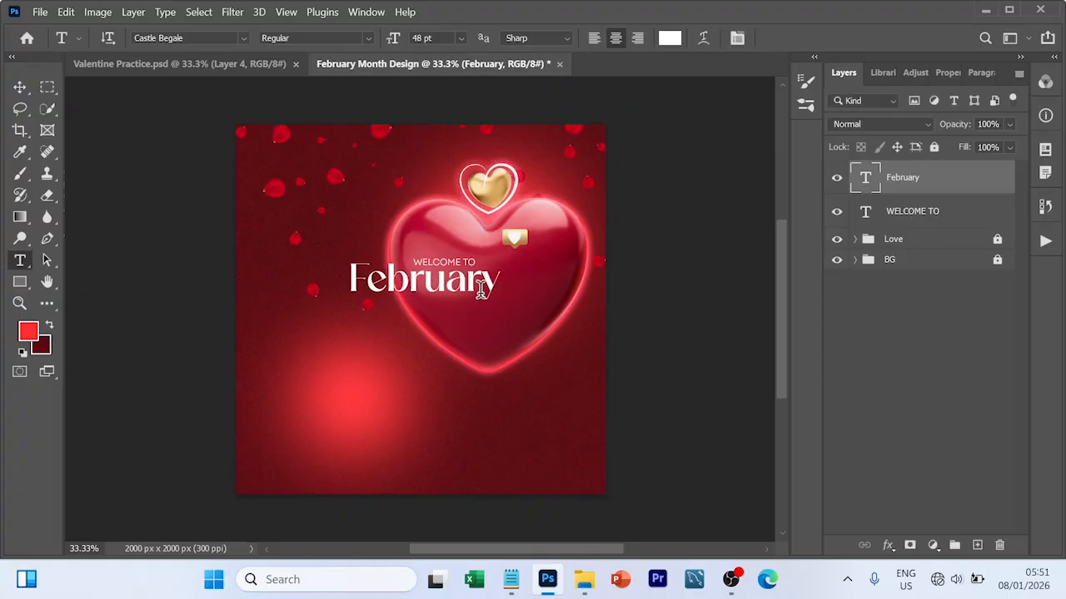
- Move the February text about 342 px right and 39 px down, aligning its left edge under WELCOME TO
{"action": "key", "text": "v"}
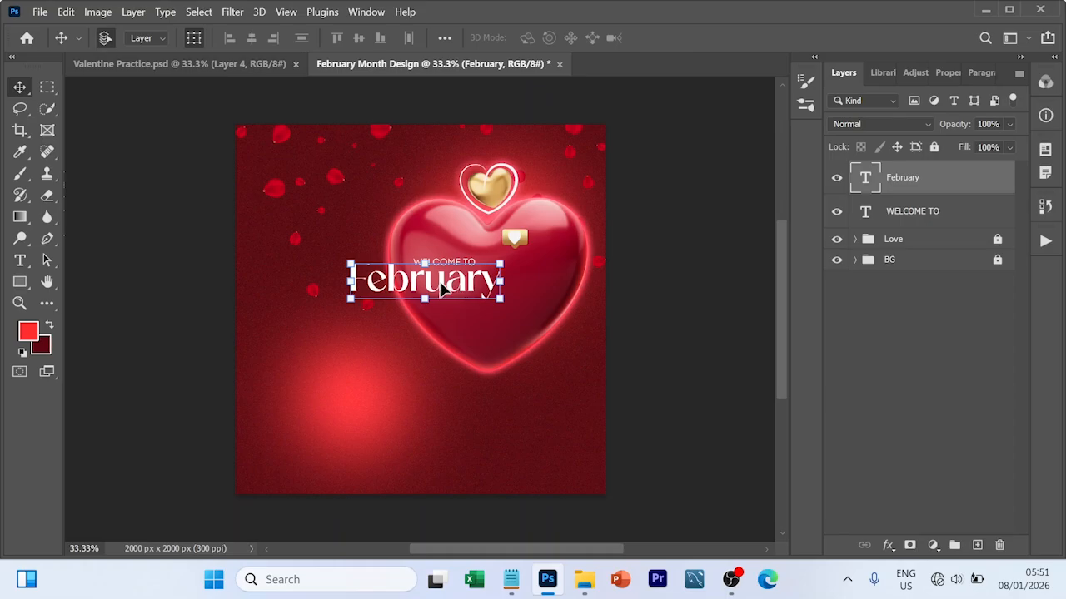
{"action": "left_click_drag", "start_coordinate": [481, 288], "coordinate": [505, 296]}
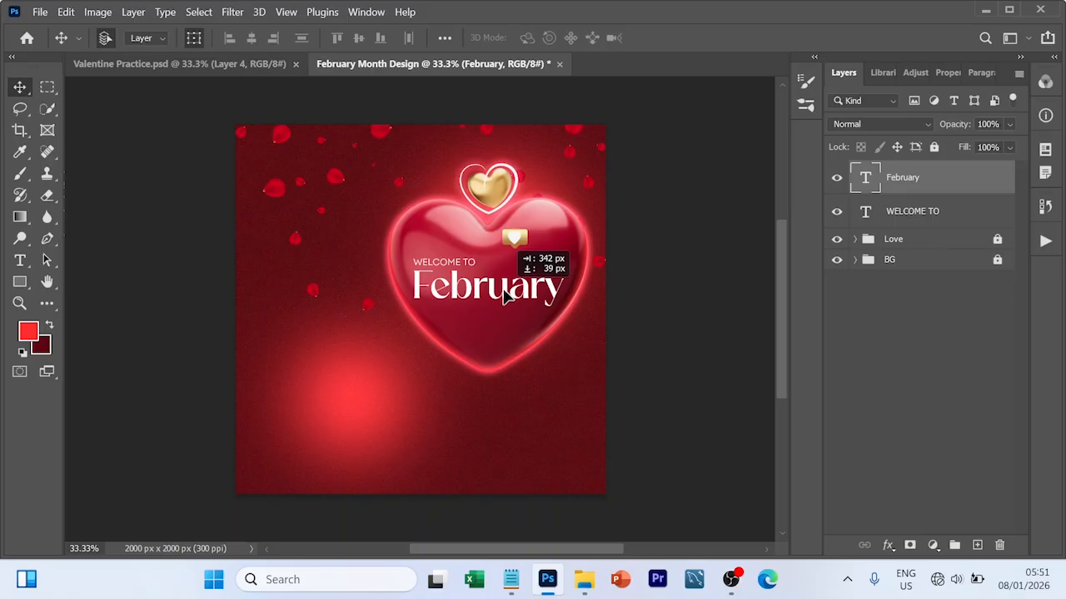
{"action": "left_click_drag", "start_coordinate": [503, 291], "coordinate": [503, 292]}
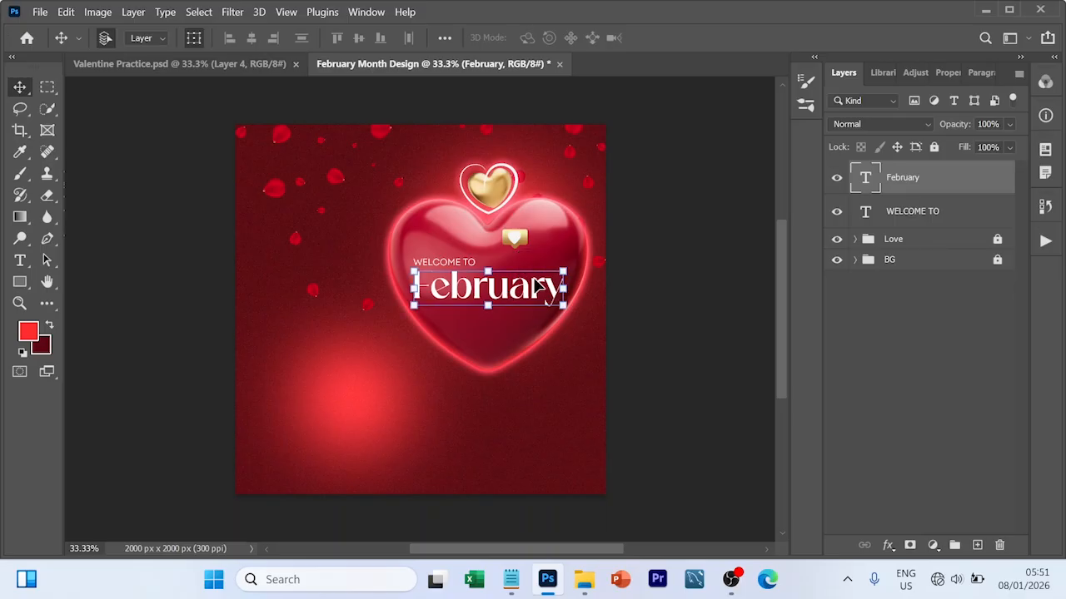
{"action": "left_click", "coordinate": [673, 319]}
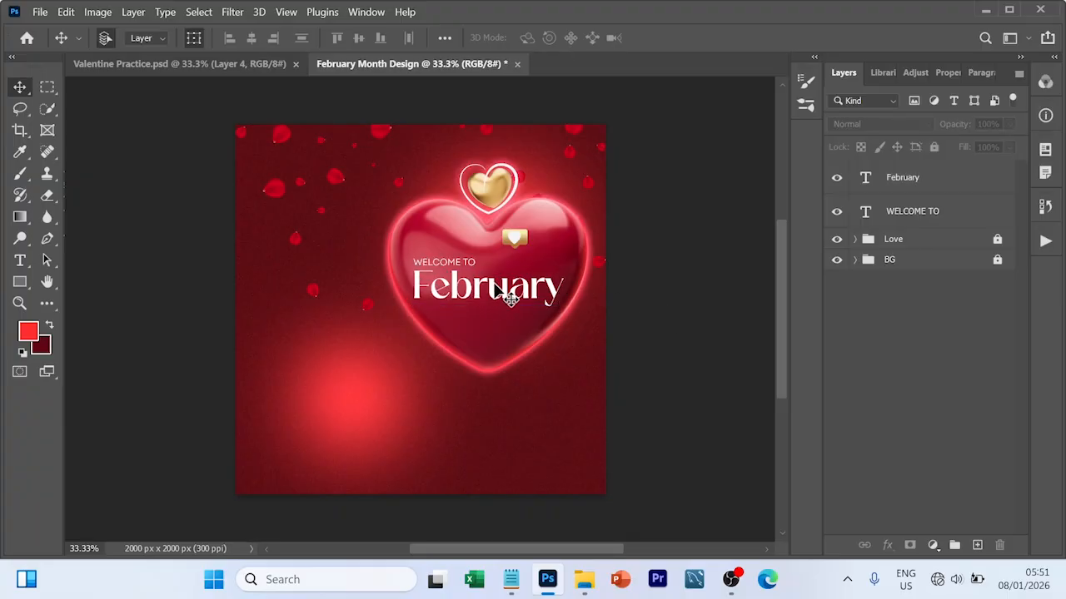
- Duplicate the February text layer and place the copy just below the original on the heart
{"action": "left_click", "coordinate": [510, 298]}
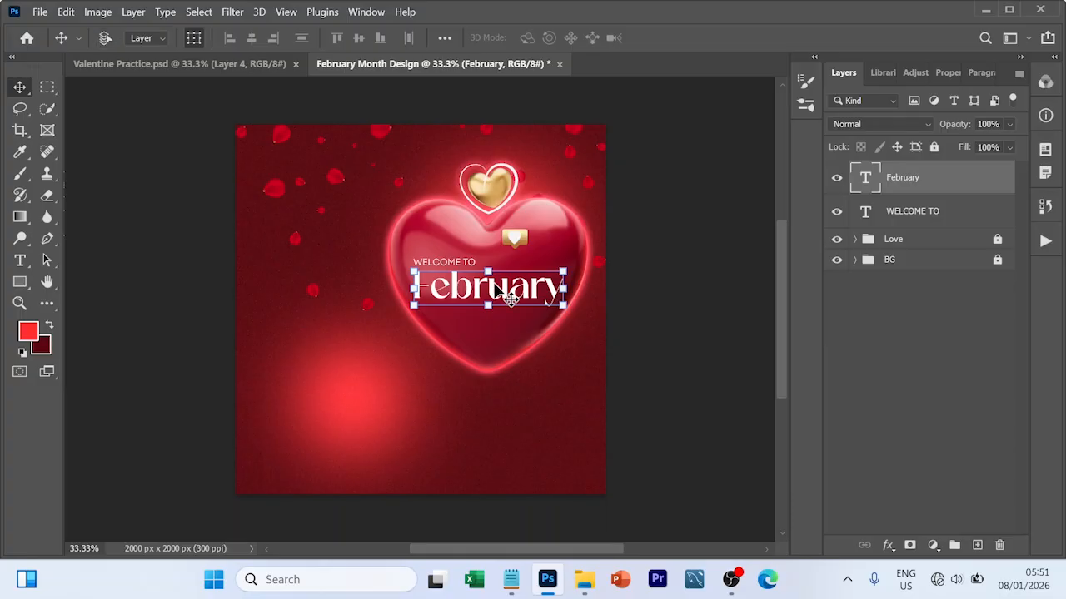
{"action": "key", "text": "ctrl+j"}
{"action": "left_click_drag", "start_coordinate": [509, 298], "coordinate": [502, 333]}
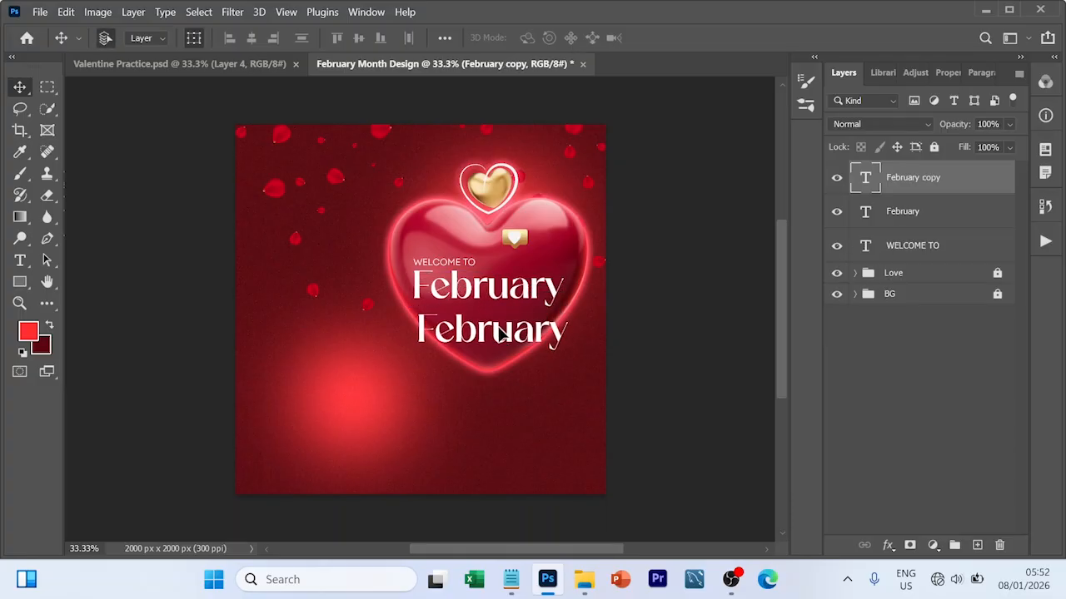
- Replace the duplicated February text with Month and move it closer beneath the original February line
{"action": "double_click", "coordinate": [499, 328]}
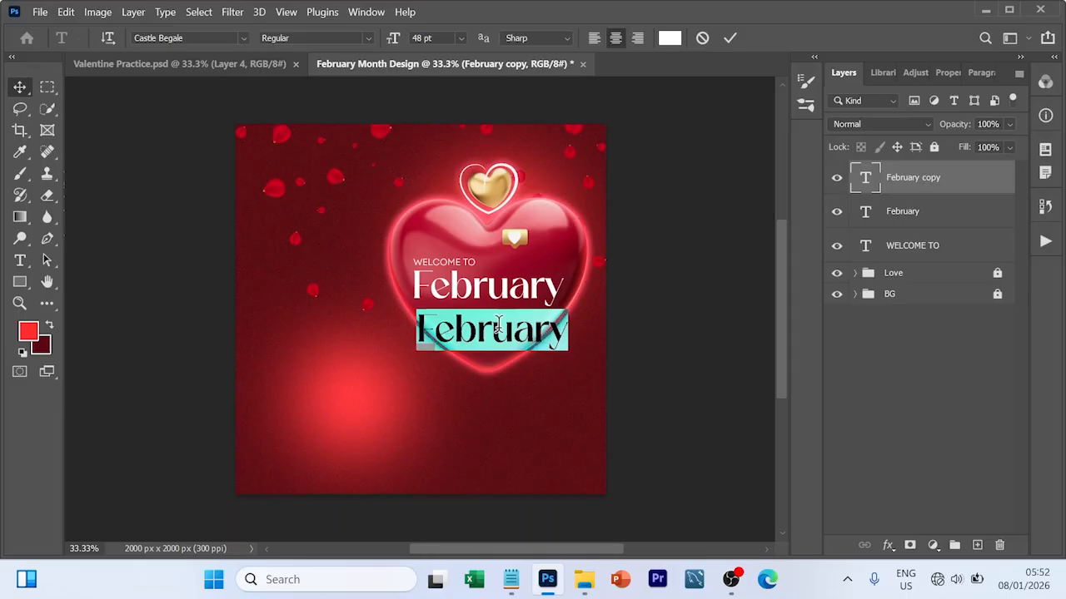
{"action": "left_click", "coordinate": [497, 324]}
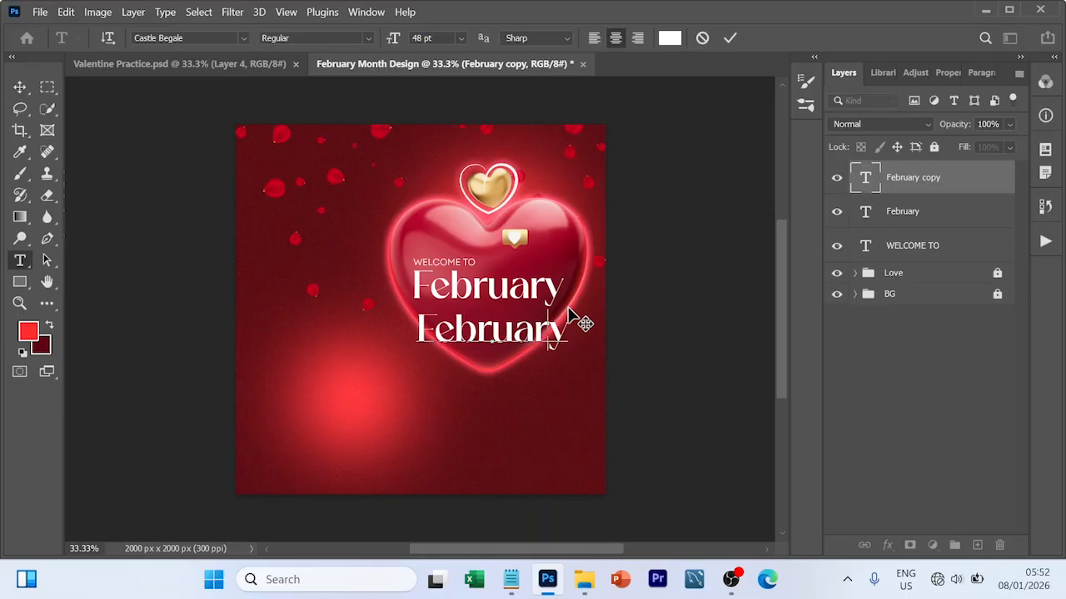
{"action": "key", "text": "ctrl+a"}
{"action": "type", "text": "Month"}
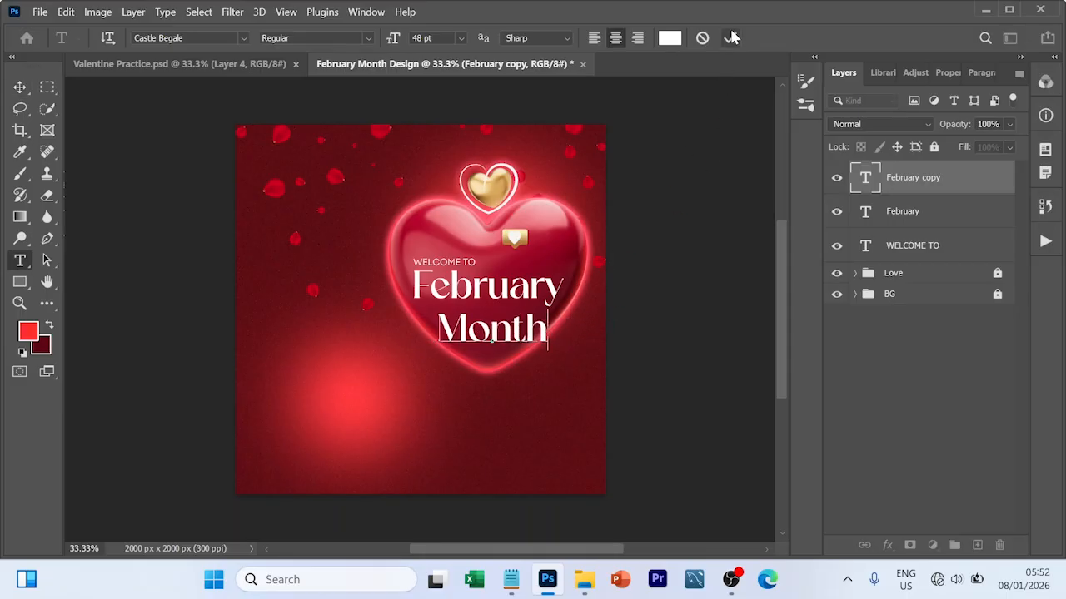
{"action": "key", "text": "ctrl+Return"}
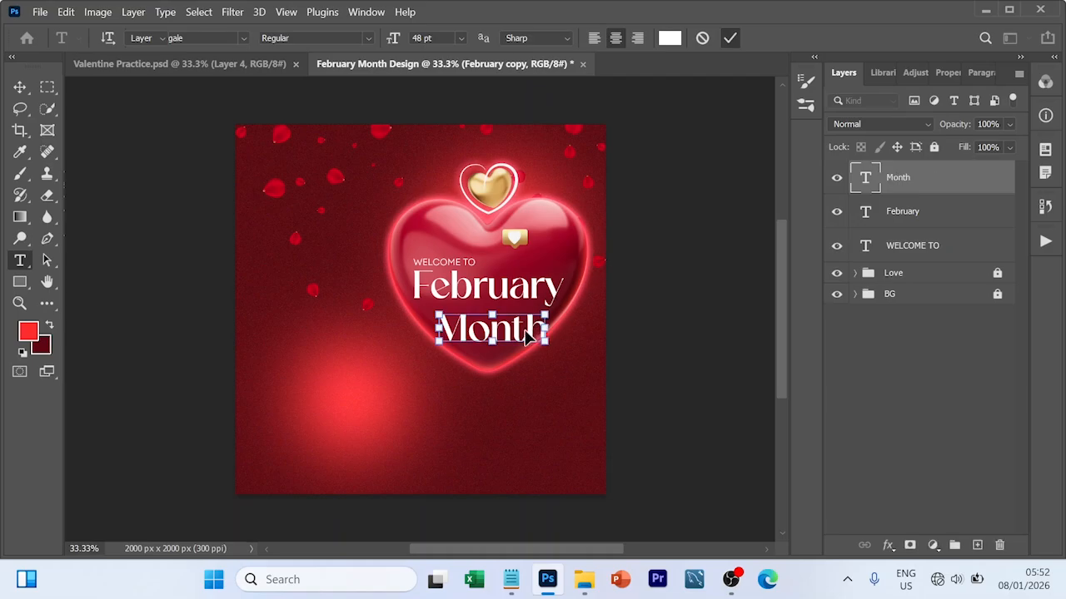
{"action": "key", "text": "v"}
{"action": "left_click_drag", "start_coordinate": [516, 327], "coordinate": [504, 329]}
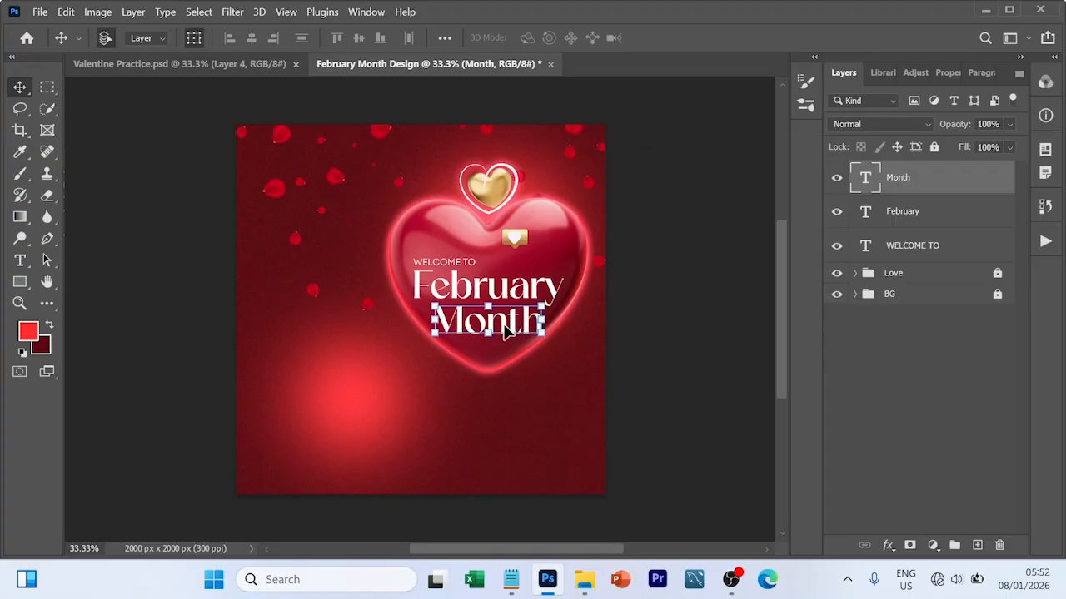
- Set the Month text's font size to 40 pt and commit the edit
{"action": "double_click", "coordinate": [504, 330]}
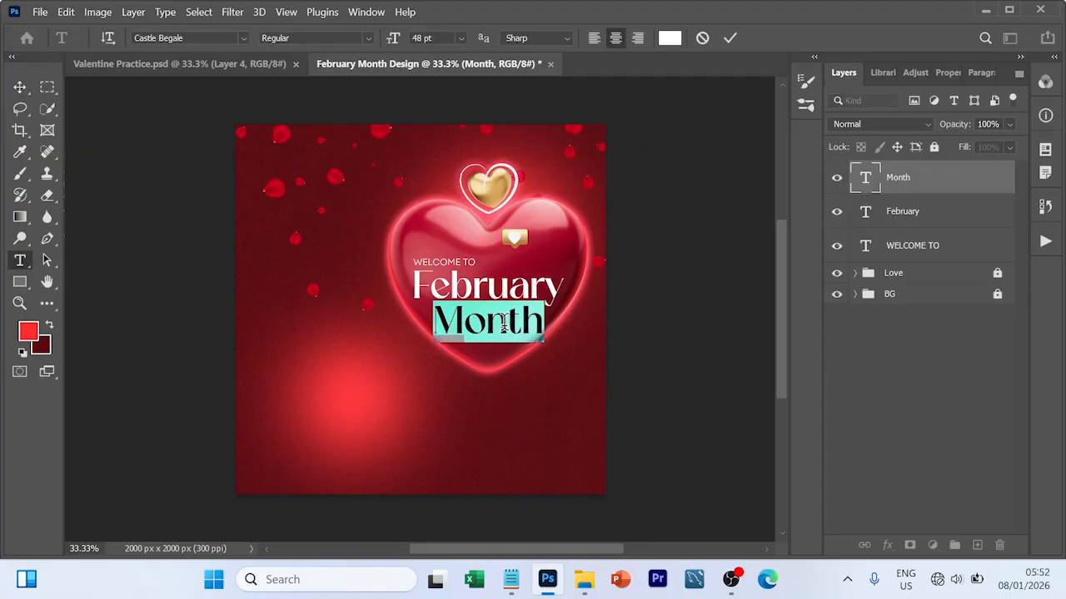
{"action": "left_click", "coordinate": [460, 38]}
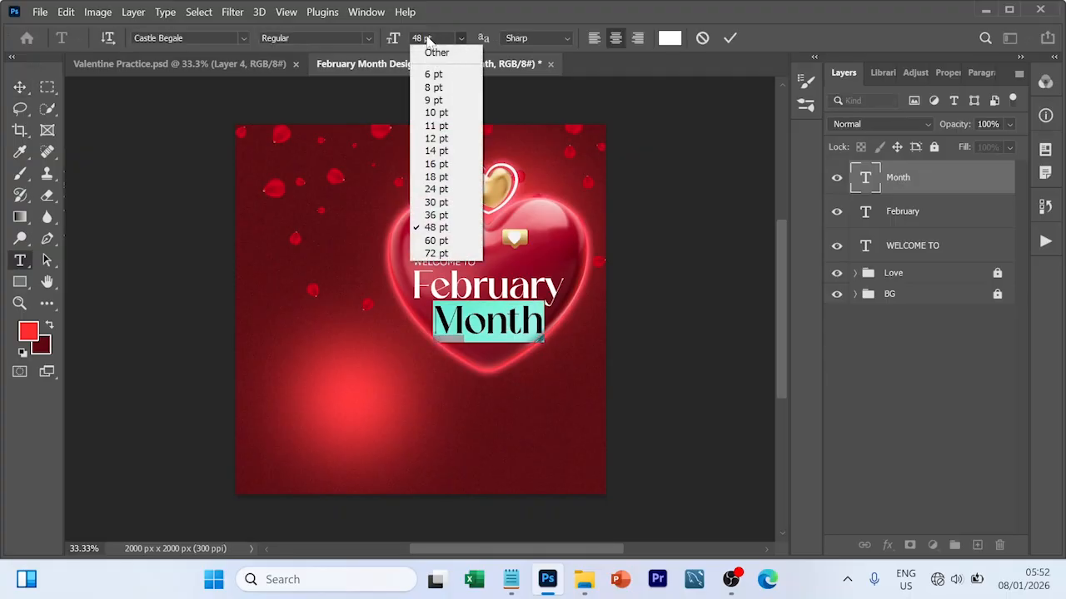
{"action": "left_click", "coordinate": [422, 37]}
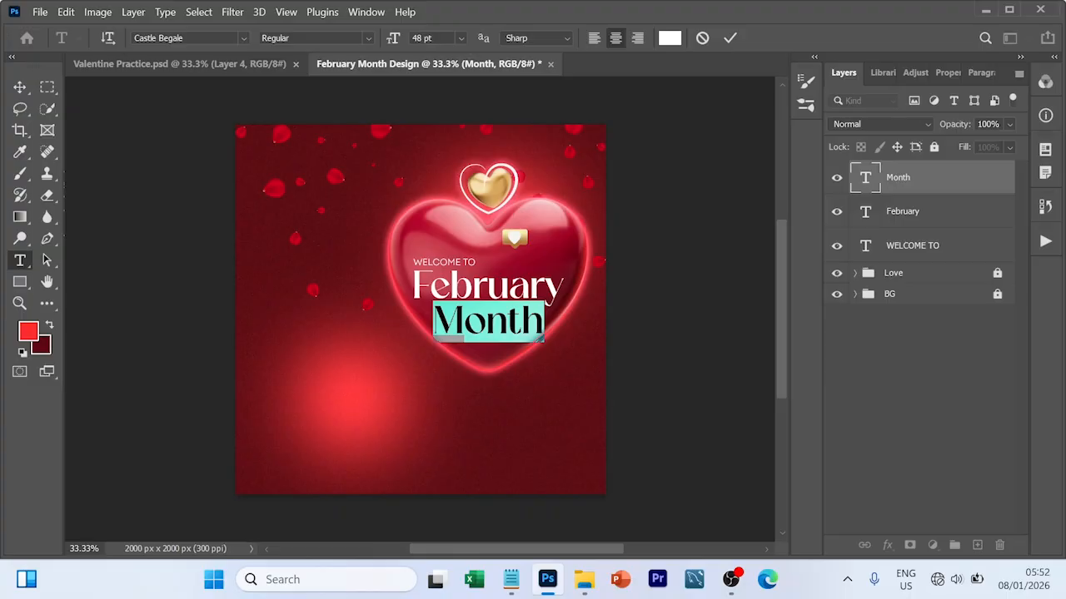
{"action": "double_click", "coordinate": [413, 38]}
{"action": "type", "text": "40"}
{"action": "key", "text": "Return"}
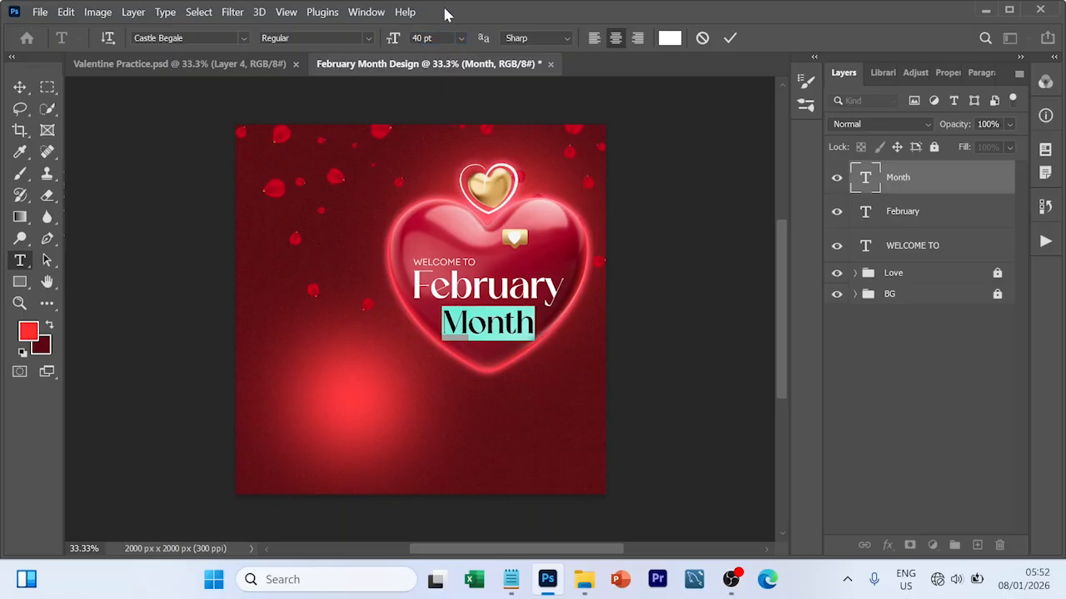
{"action": "left_click", "coordinate": [731, 39]}
{"action": "key", "text": "v"}
{"action": "left_click", "coordinate": [663, 325]}
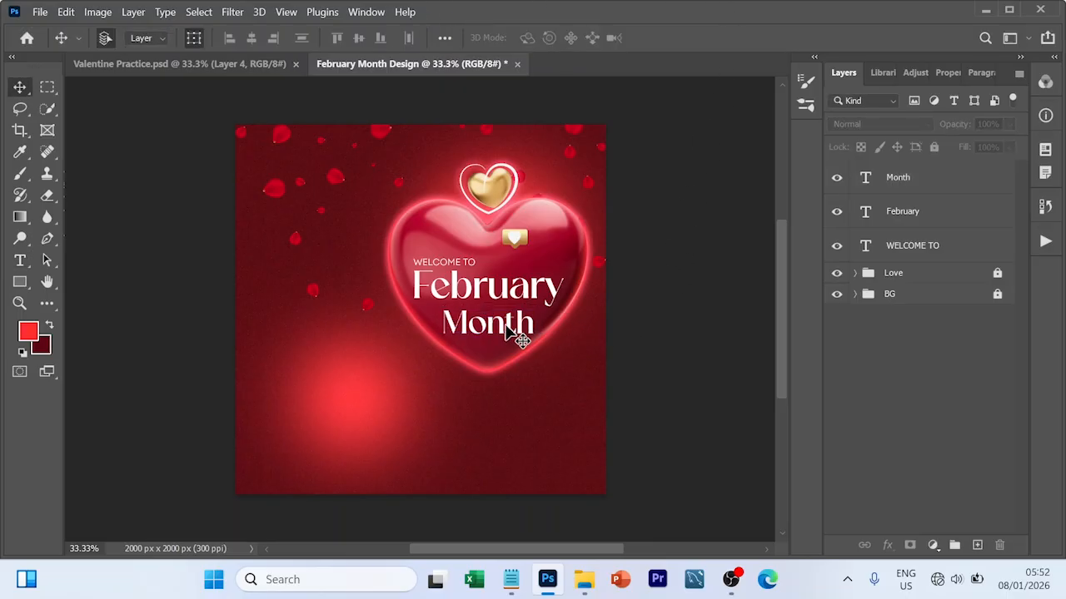
- Nudge the Month text slightly upward so it sits tighter under February on the heart
{"action": "left_click_drag", "start_coordinate": [505, 328], "coordinate": [509, 328]}
{"action": "left_click_drag", "start_coordinate": [510, 329], "coordinate": [510, 330]}
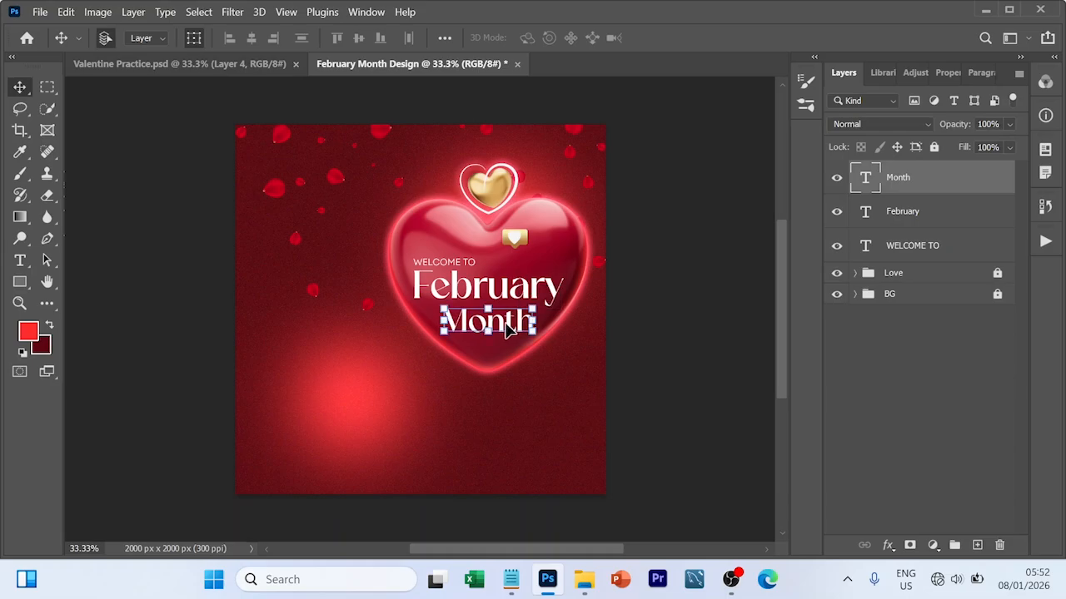
{"action": "left_click", "coordinate": [673, 309]}
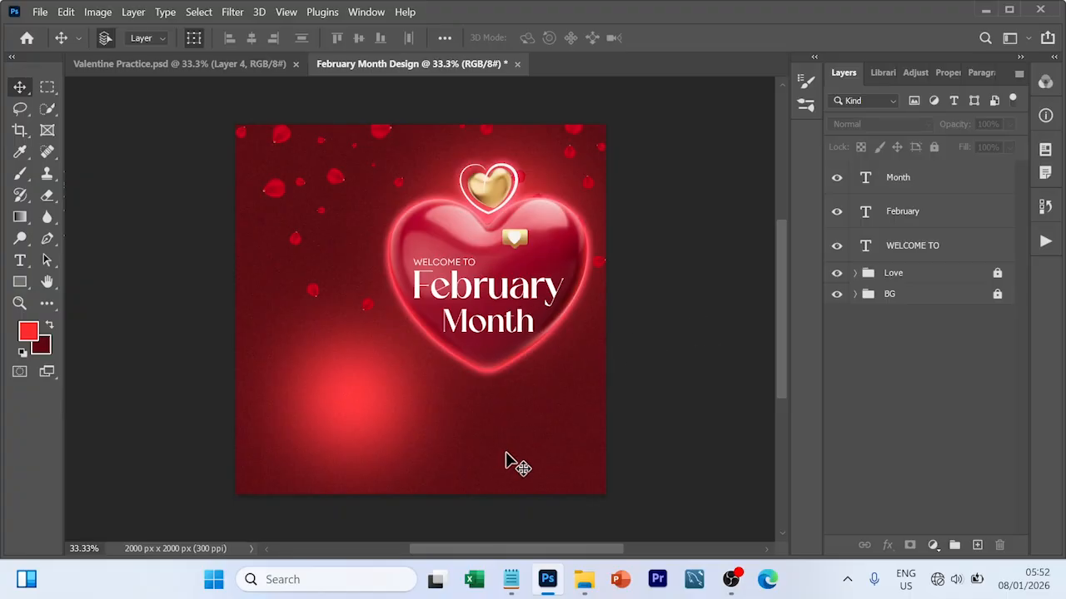
- Create a paragraph text box below the large heart and fill it with the "Happy New Month! Welcome to February!" message copied from Notepad
{"action": "key", "text": "t"}
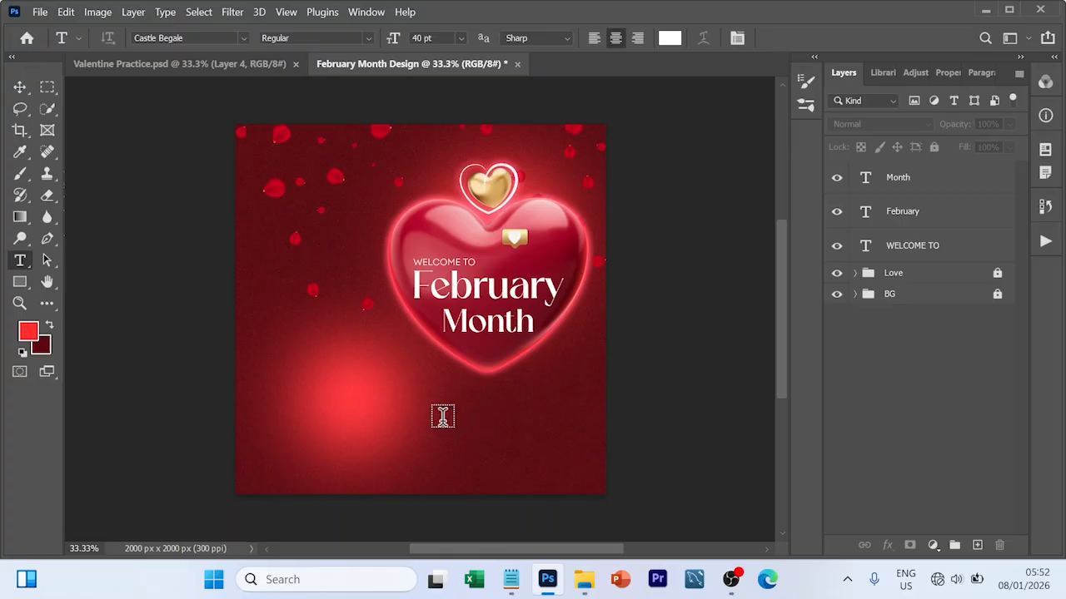
{"action": "left_click_drag", "start_coordinate": [417, 418], "coordinate": [603, 489]}
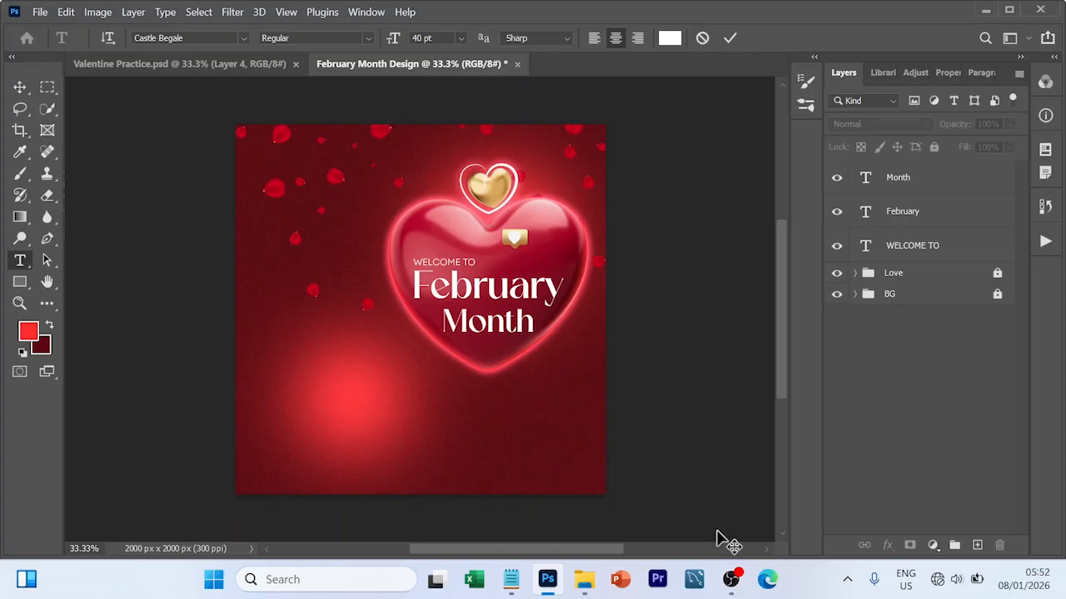
{"action": "left_click", "coordinate": [511, 580]}
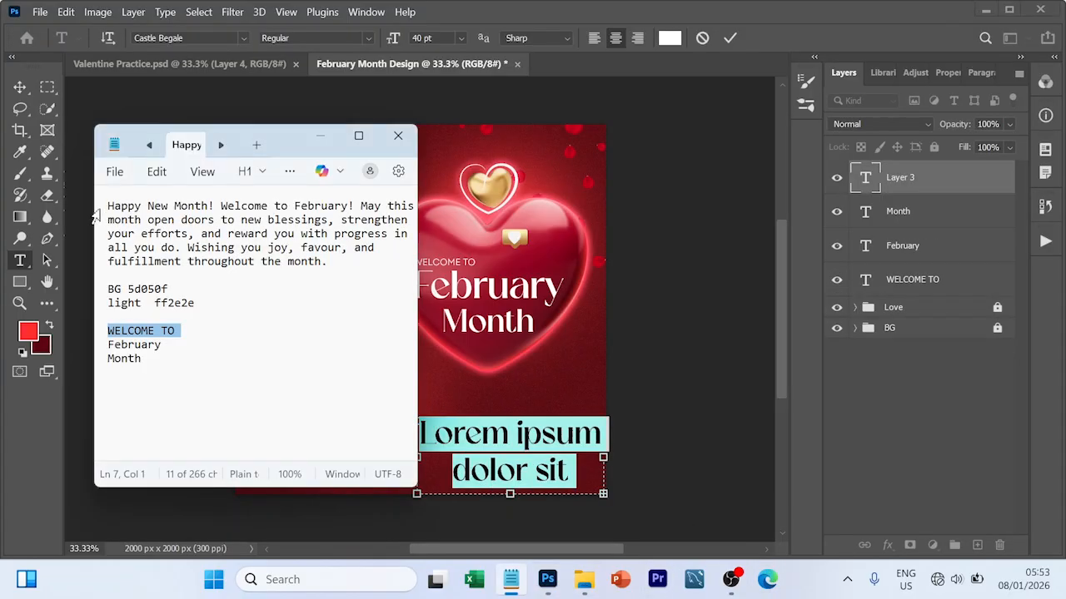
{"action": "left_click_drag", "start_coordinate": [95, 205], "coordinate": [99, 269]}
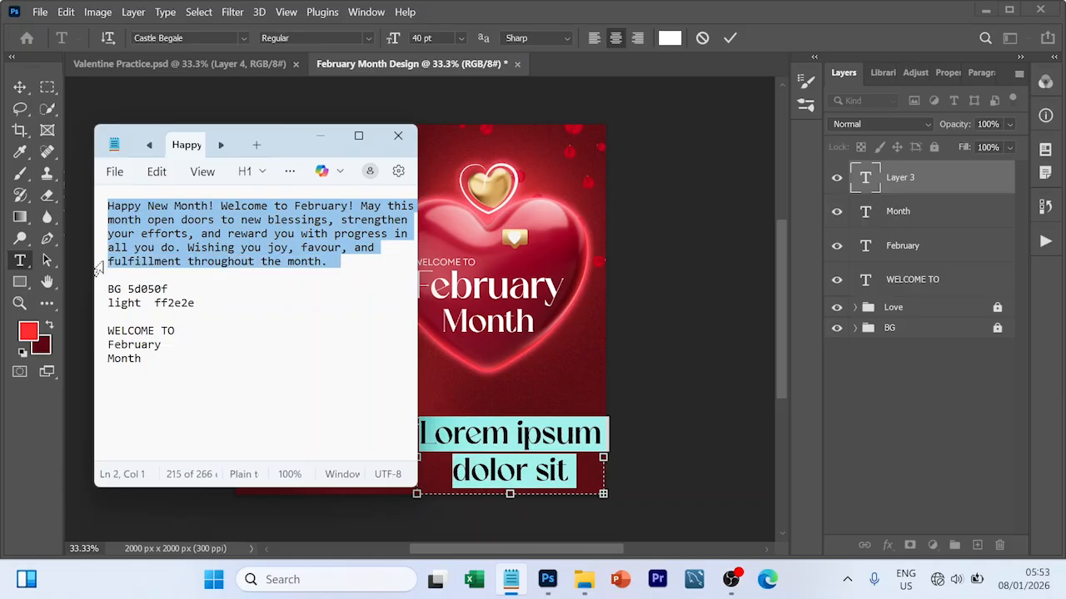
{"action": "key", "text": "ctrl+c"}
{"action": "left_click", "coordinate": [516, 448]}
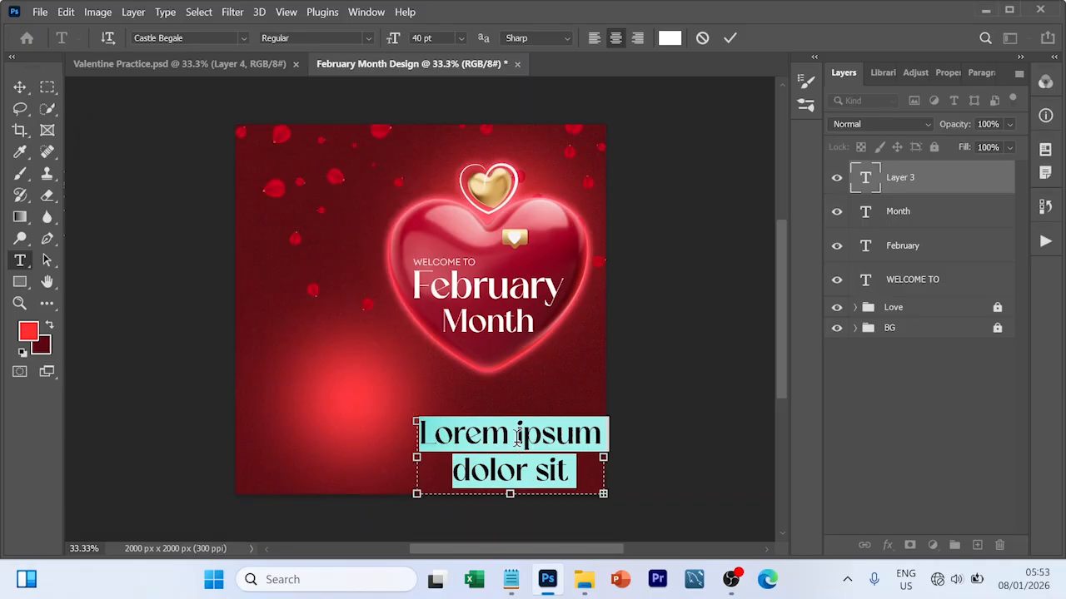
{"action": "key", "text": "ctrl+v"}
- Set the whole greeting paragraph's font size to 11 pt
{"action": "key", "text": "ctrl+a"}
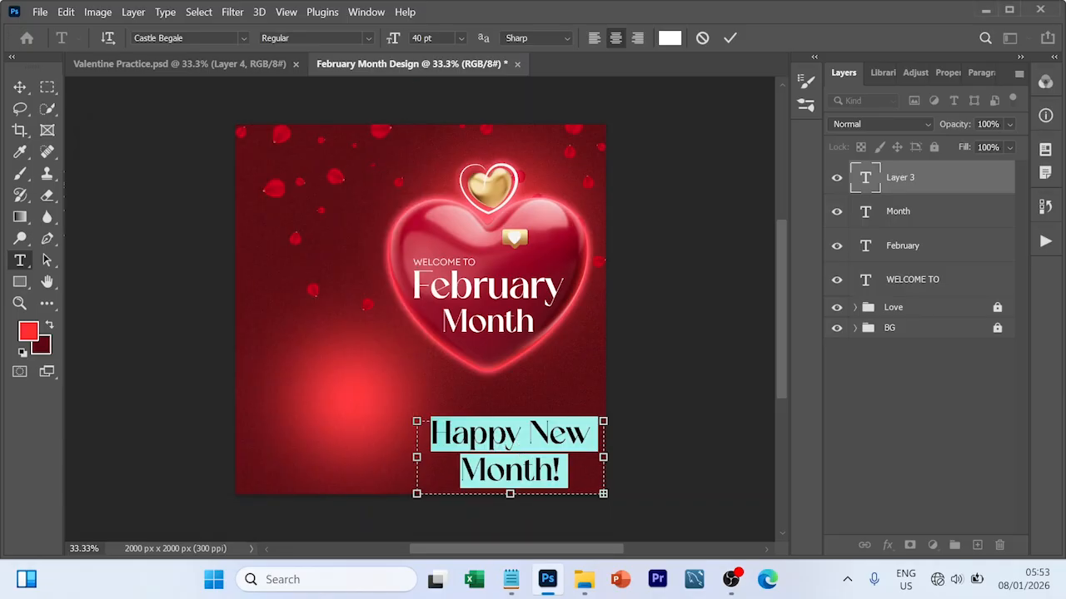
{"action": "left_click", "coordinate": [460, 37]}
{"action": "left_click", "coordinate": [433, 109]}
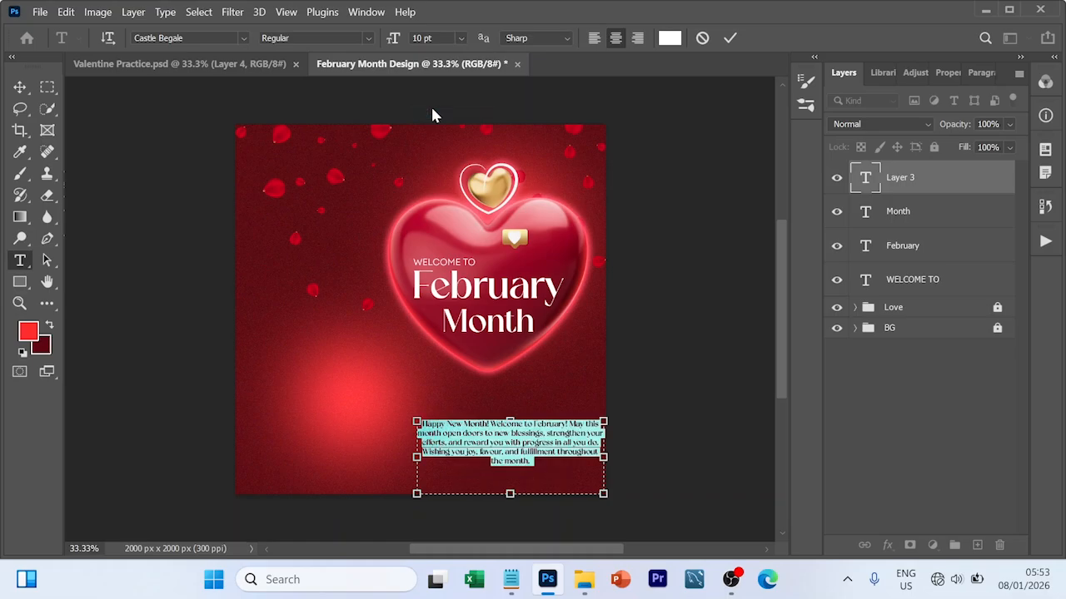
{"action": "left_click", "coordinate": [368, 39]}
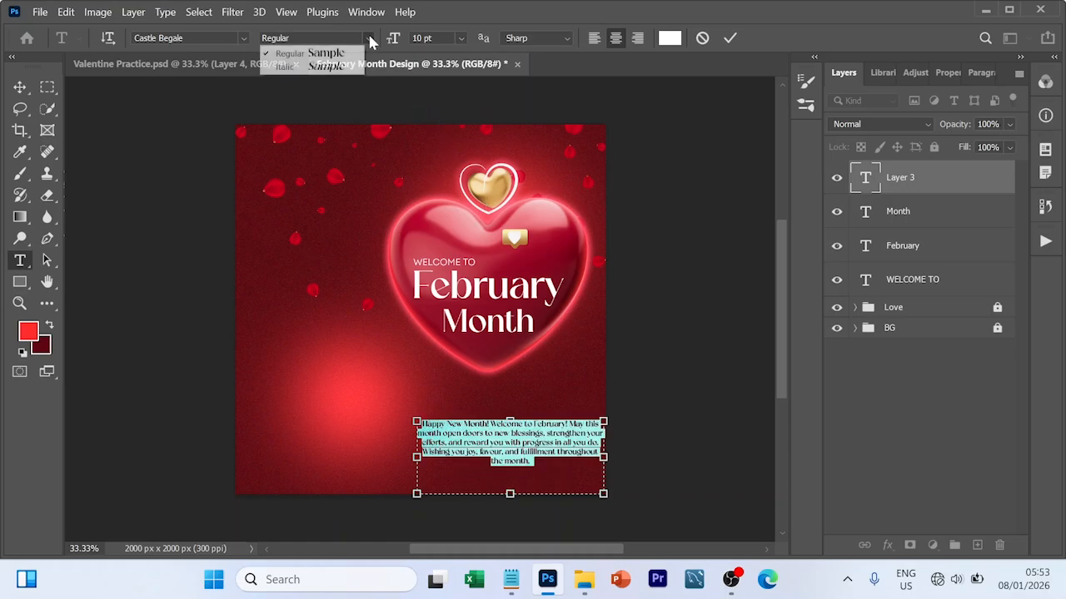
{"action": "left_click", "coordinate": [456, 38]}
{"action": "left_click", "coordinate": [460, 37]}
{"action": "left_click", "coordinate": [433, 123]}
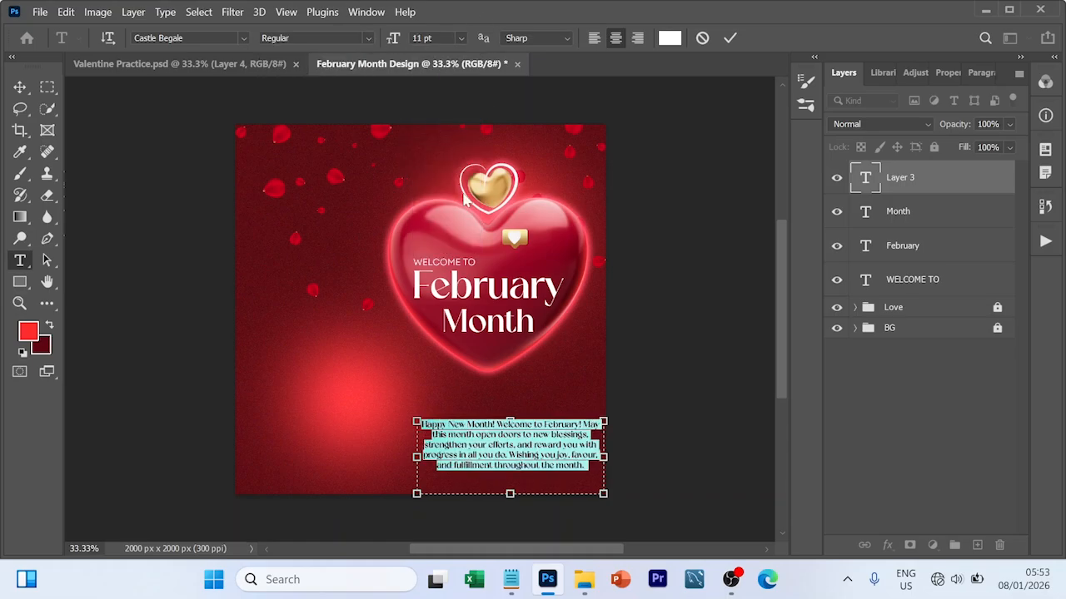
{"action": "left_click", "coordinate": [729, 37]}
- Change the greeting paragraph's font to Montserrat Medium and commit the text
{"action": "left_click", "coordinate": [243, 38]}
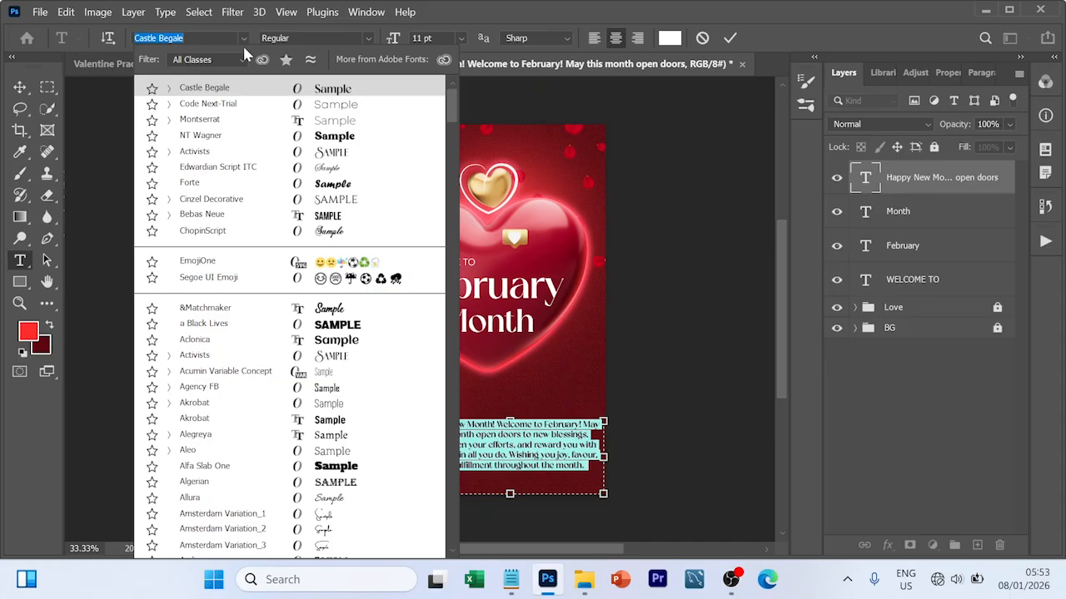
{"action": "left_click", "coordinate": [222, 121]}
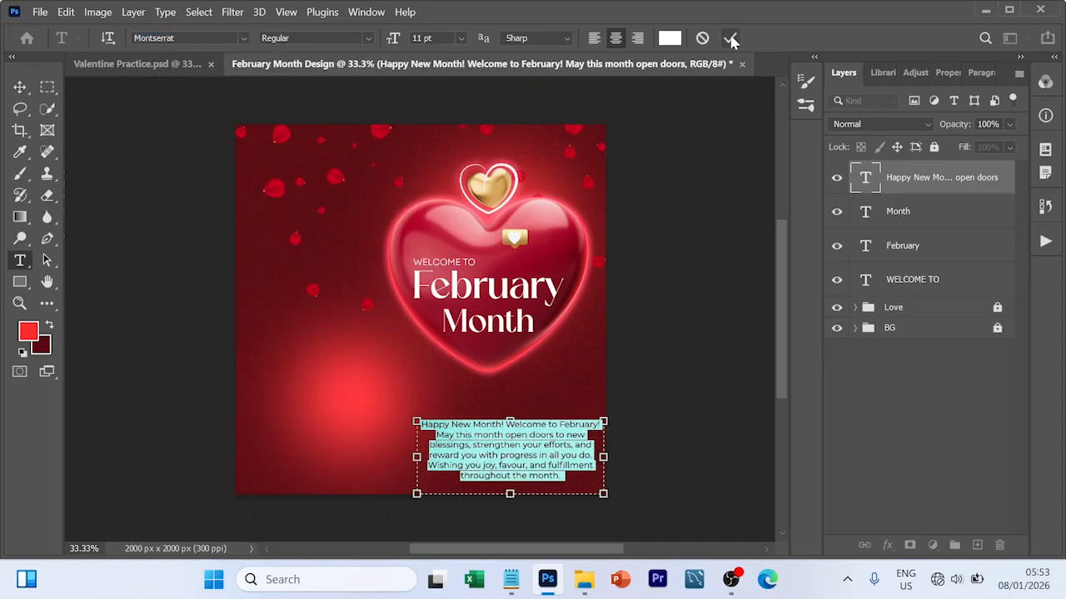
{"action": "left_click", "coordinate": [368, 38]}
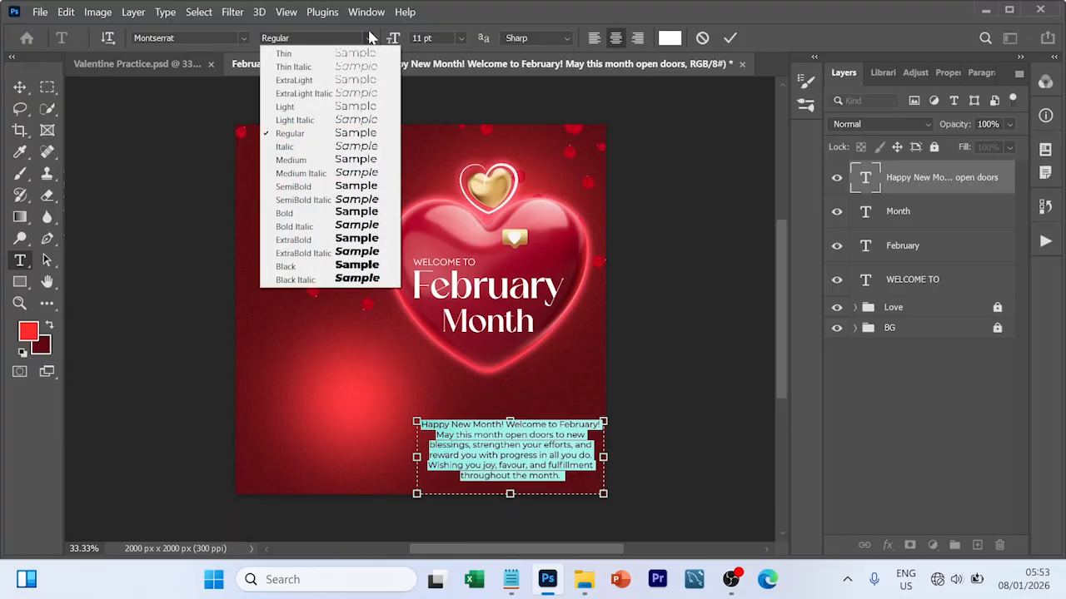
{"action": "left_click", "coordinate": [303, 159]}
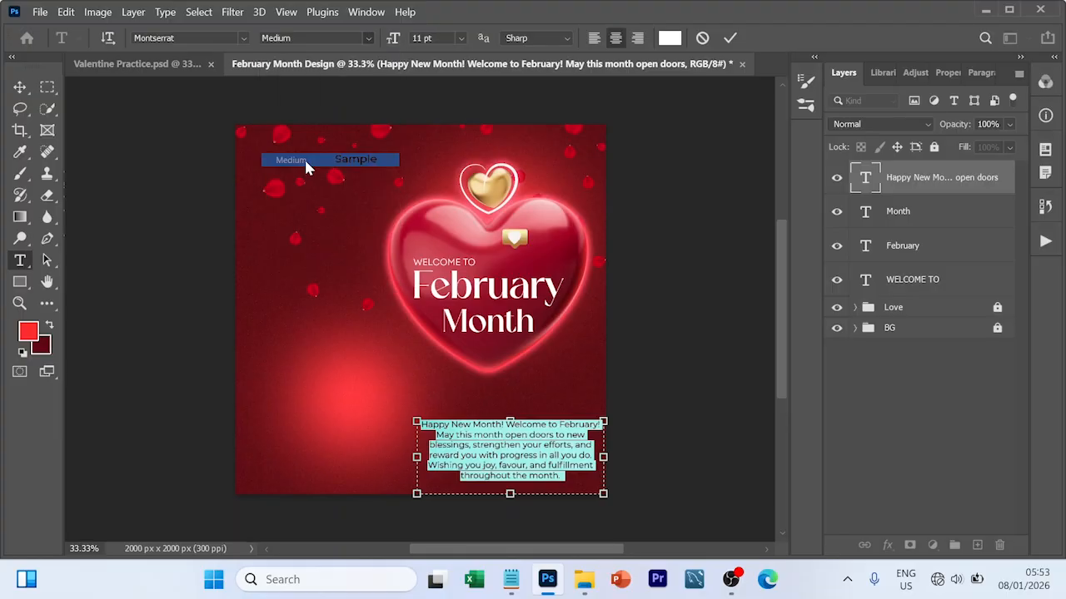
{"action": "left_click", "coordinate": [730, 38]}
- Move the greeting paragraph up so it sits centred just beneath the large heart's tip
{"action": "key", "text": "v"}
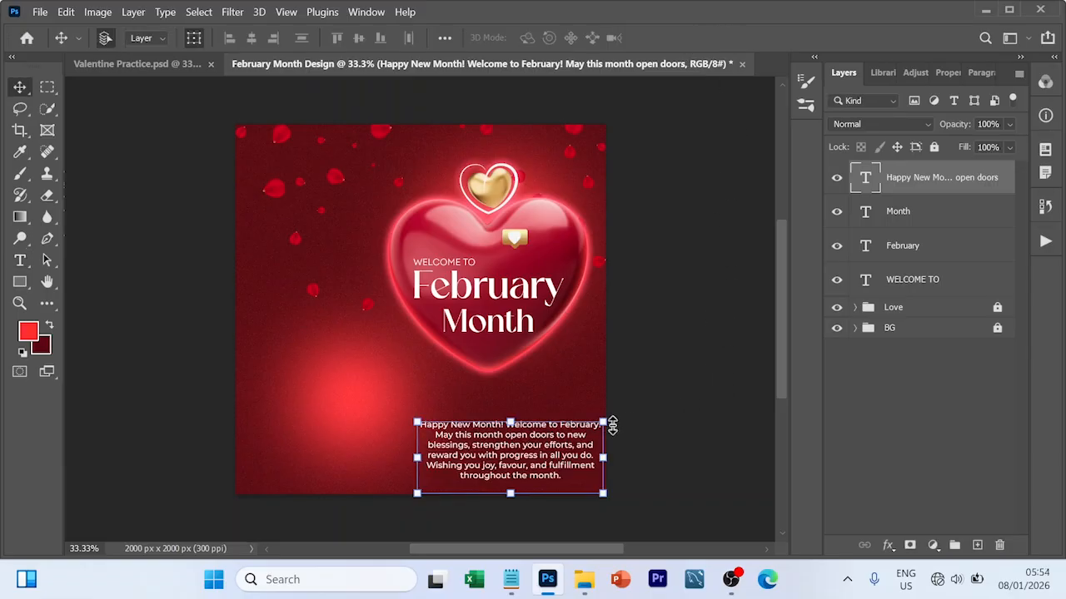
{"action": "left_click_drag", "start_coordinate": [523, 457], "coordinate": [498, 426]}
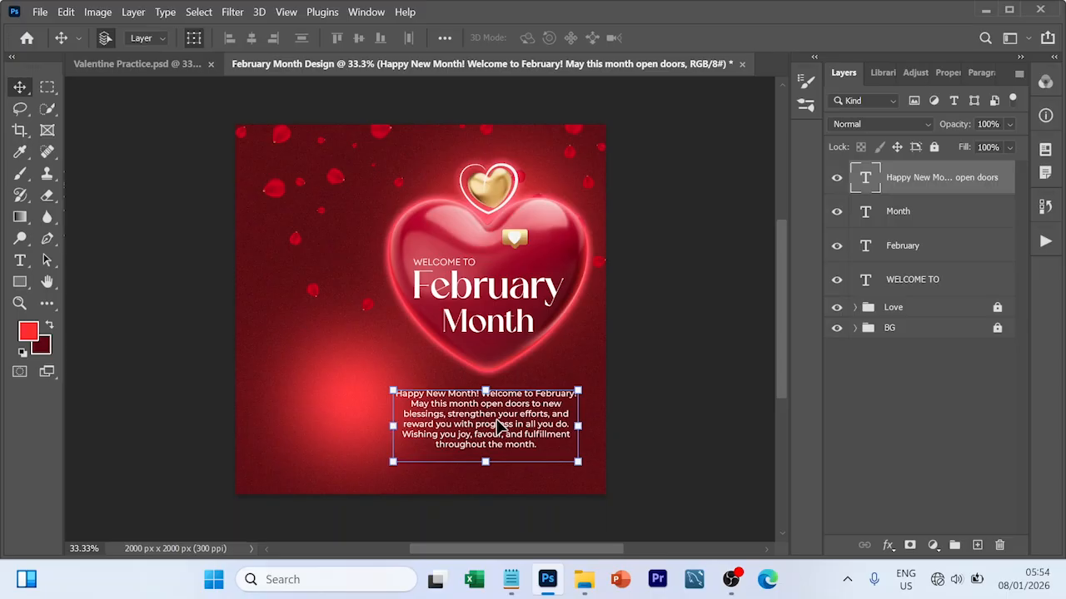
{"action": "left_click", "coordinate": [708, 236]}
- Group the greeting, Month, February and WELCOME TO layers and name the group Text
{"action": "left_click", "coordinate": [922, 187]}
{"action": "left_click", "coordinate": [925, 278], "text": "shift"}
{"action": "left_click", "coordinate": [923, 466]}
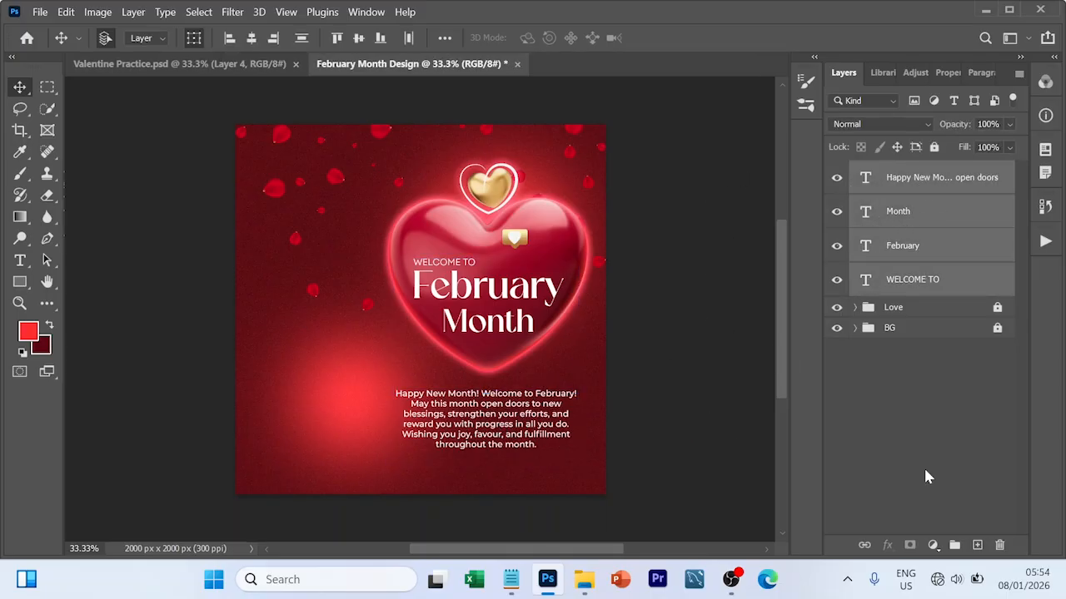
{"action": "left_click", "coordinate": [939, 188]}
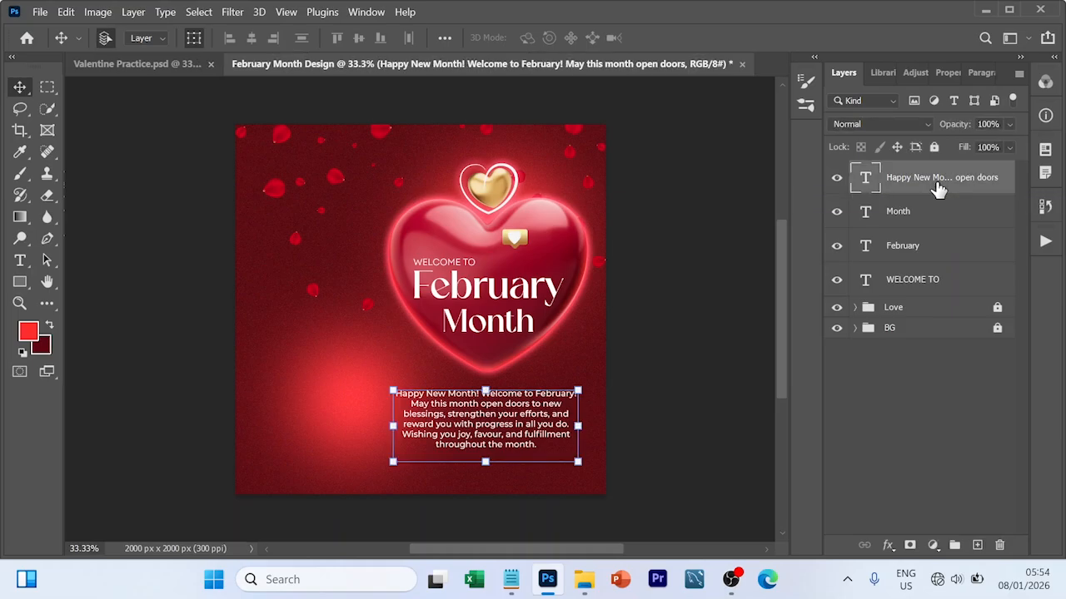
{"action": "left_click", "coordinate": [936, 283], "text": "shift"}
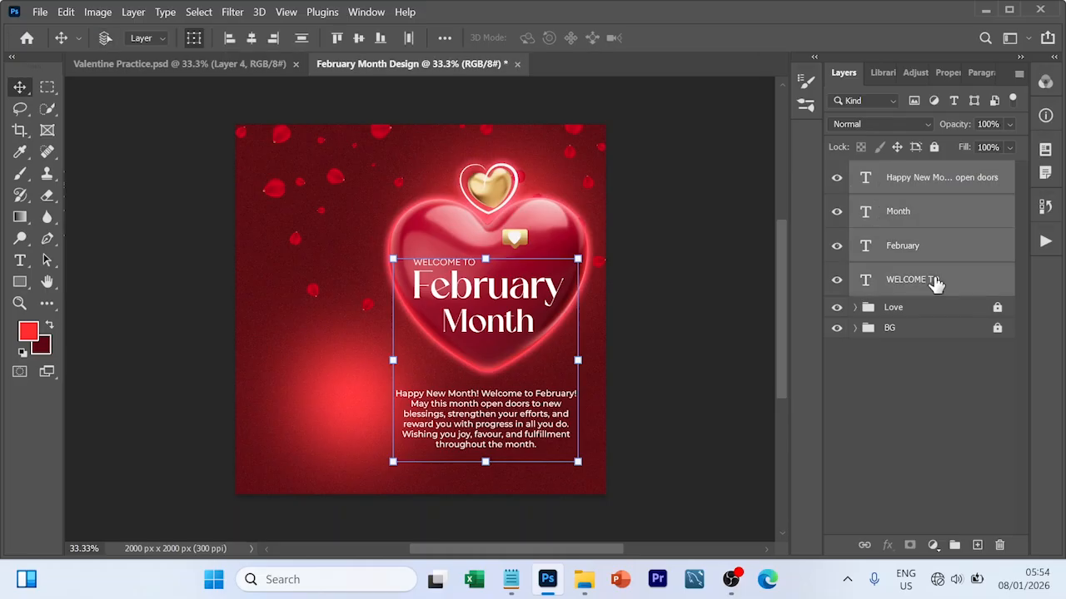
{"action": "key", "text": "ctrl+g"}
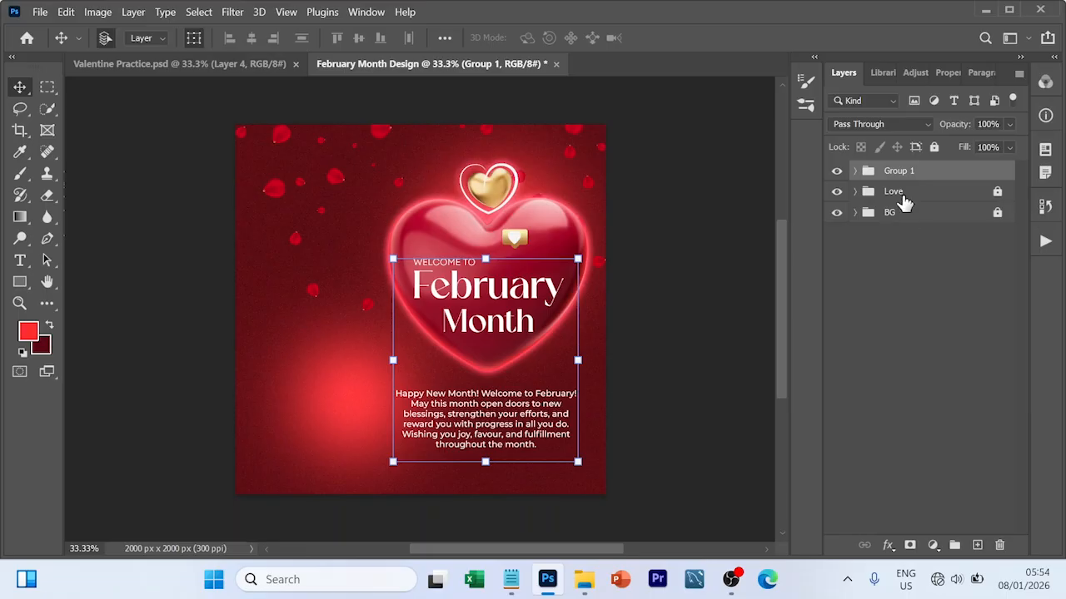
{"action": "double_click", "coordinate": [899, 176]}
{"action": "type", "text": "Text"}
{"action": "key", "text": "Return"}
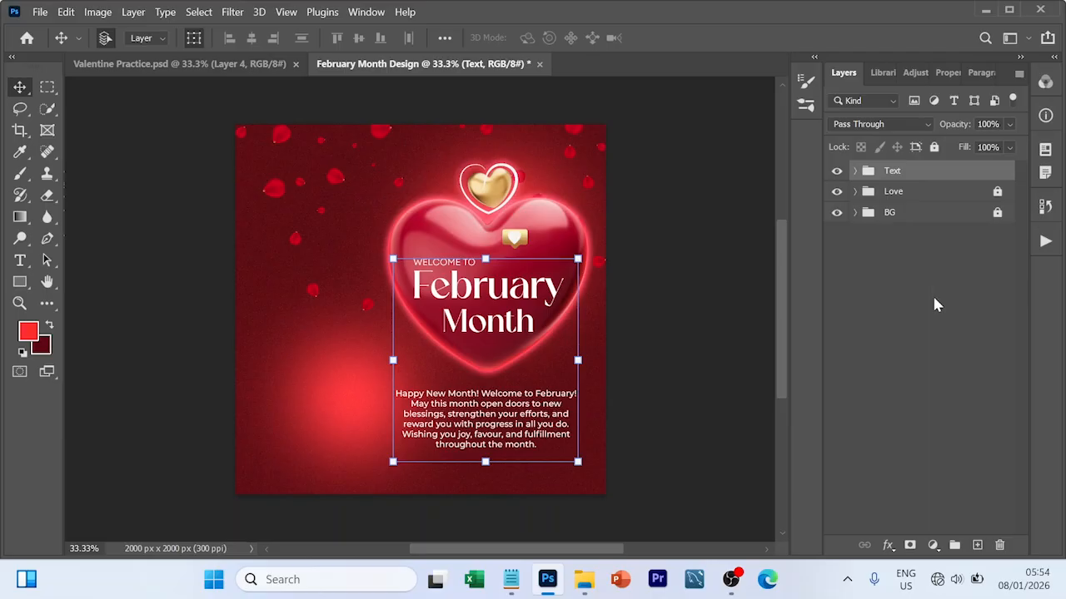
{"action": "left_click", "coordinate": [932, 293]}
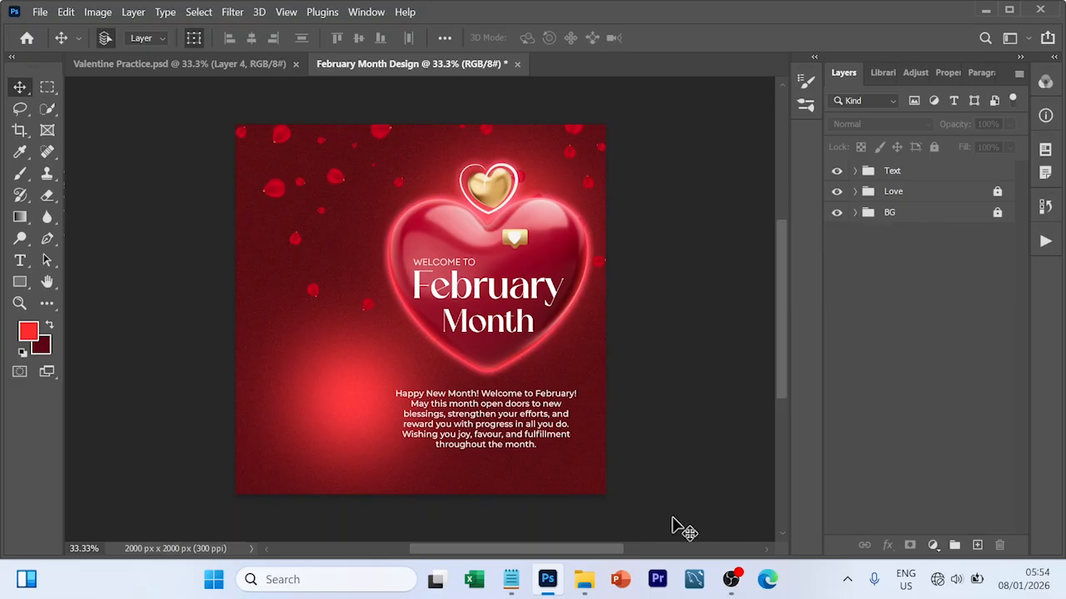
- Place the photo of the smiling woman embracing her boyfriend from the February Design folder into the flyer, above the Text group
{"action": "left_click", "coordinate": [585, 587]}
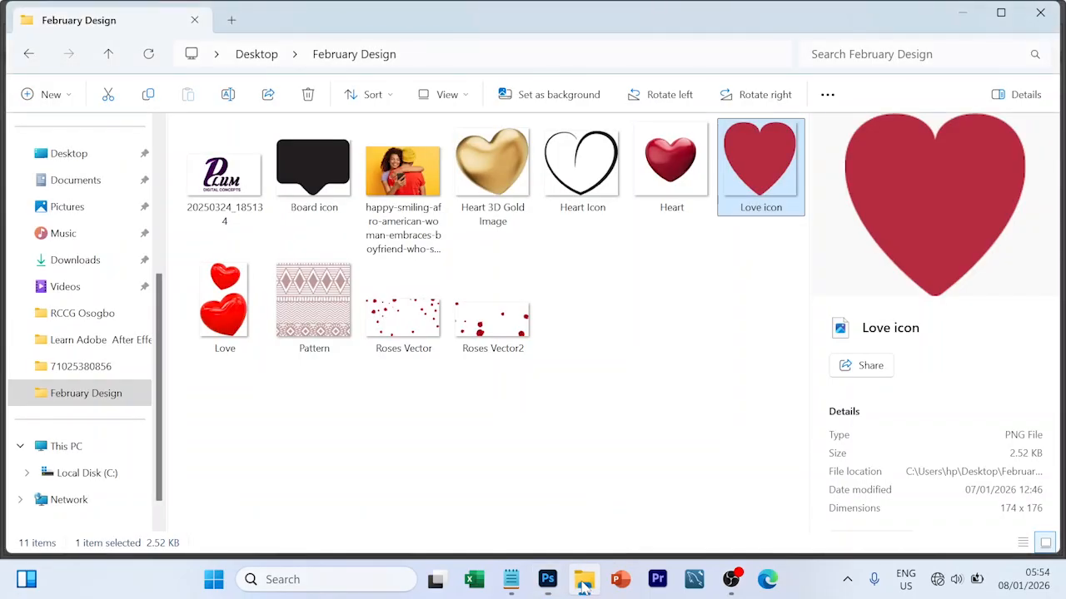
{"action": "left_click", "coordinate": [429, 198]}
{"action": "left_click_drag", "start_coordinate": [429, 198], "coordinate": [306, 318]}
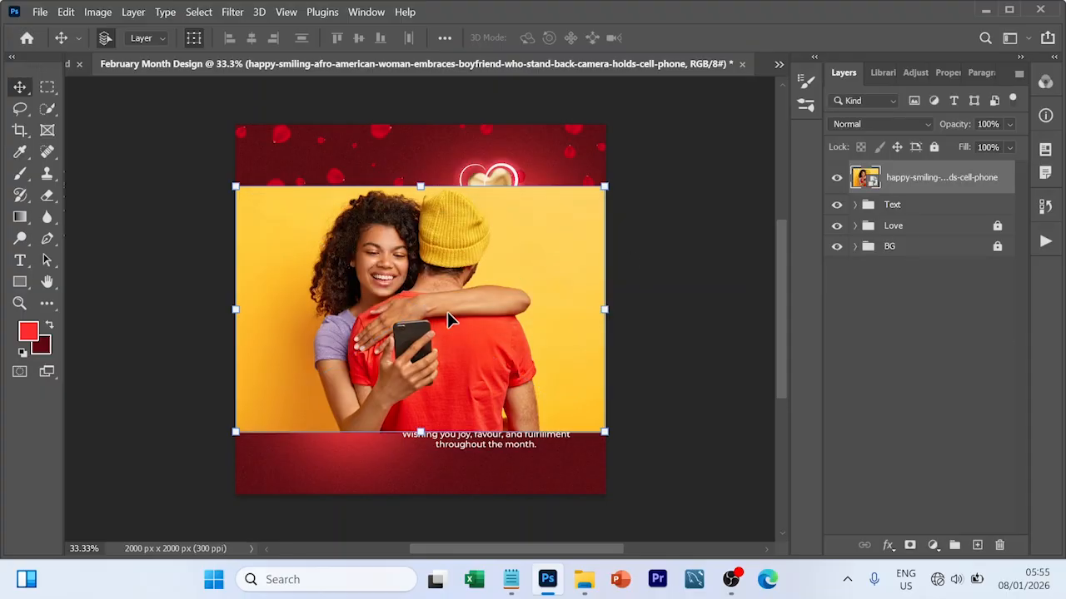
- Cut the couple out of the yellow background with a Select Subject layer mask and convert the masked layer to a smart object
{"action": "left_click_drag", "start_coordinate": [447, 312], "coordinate": [433, 320]}
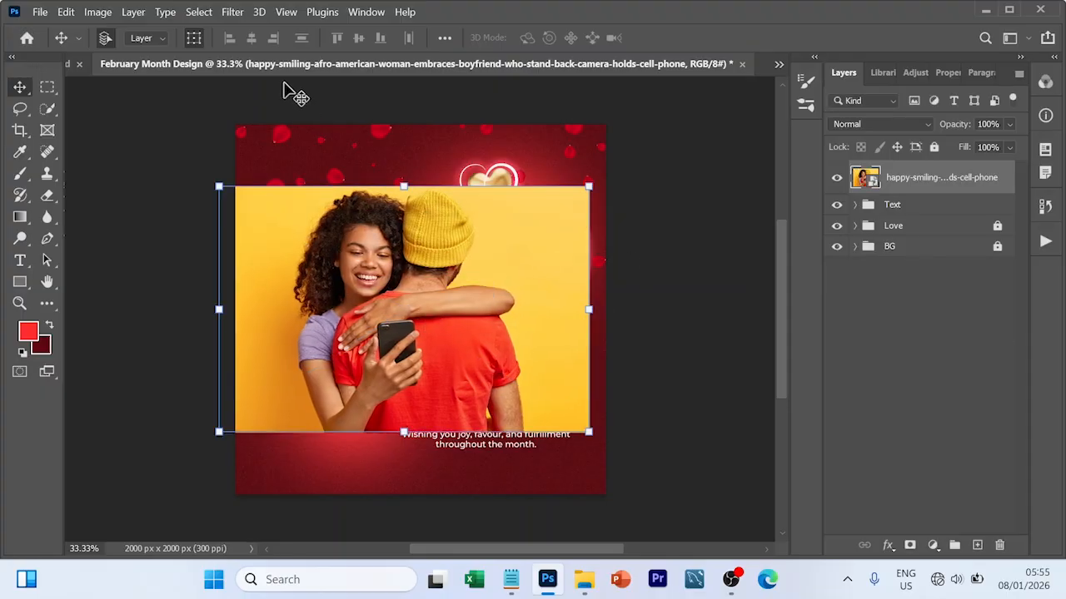
{"action": "left_click", "coordinate": [200, 12]}
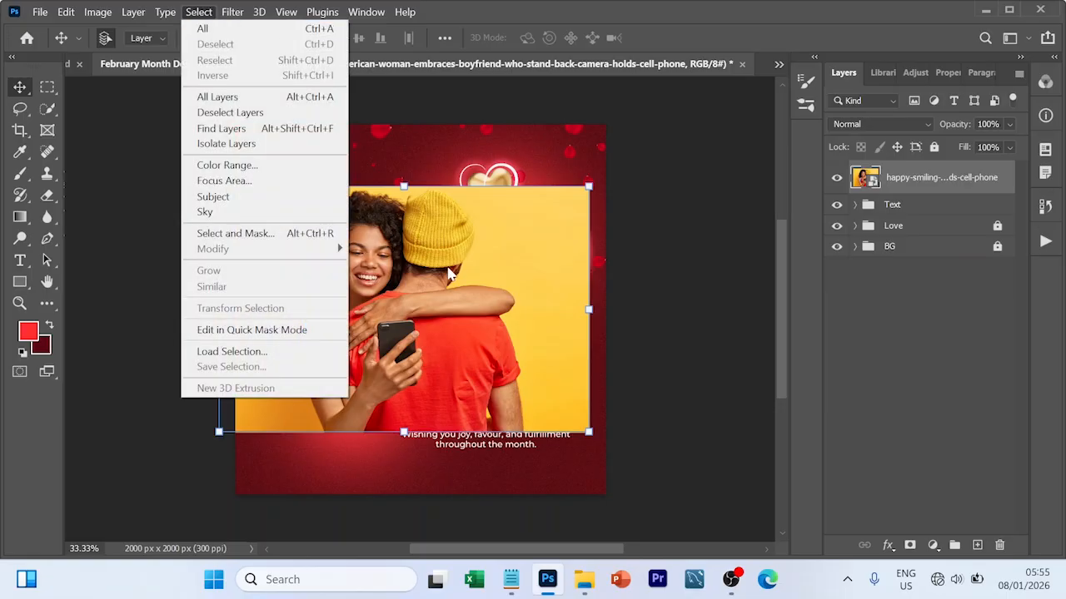
{"action": "left_click", "coordinate": [214, 197]}
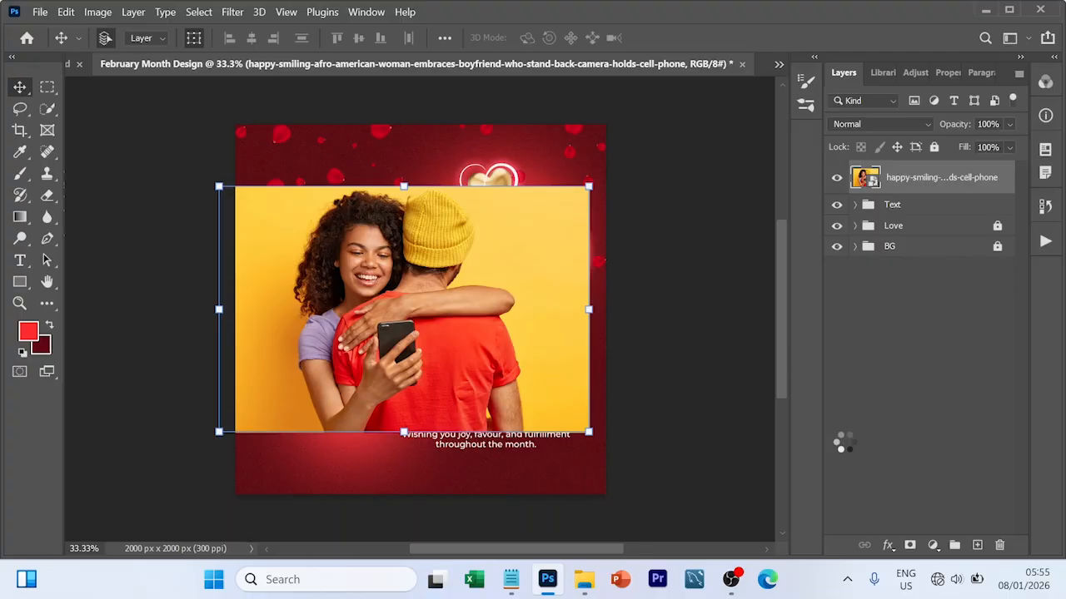
{"action": "left_click", "coordinate": [909, 545]}
{"action": "right_click", "coordinate": [950, 185]}
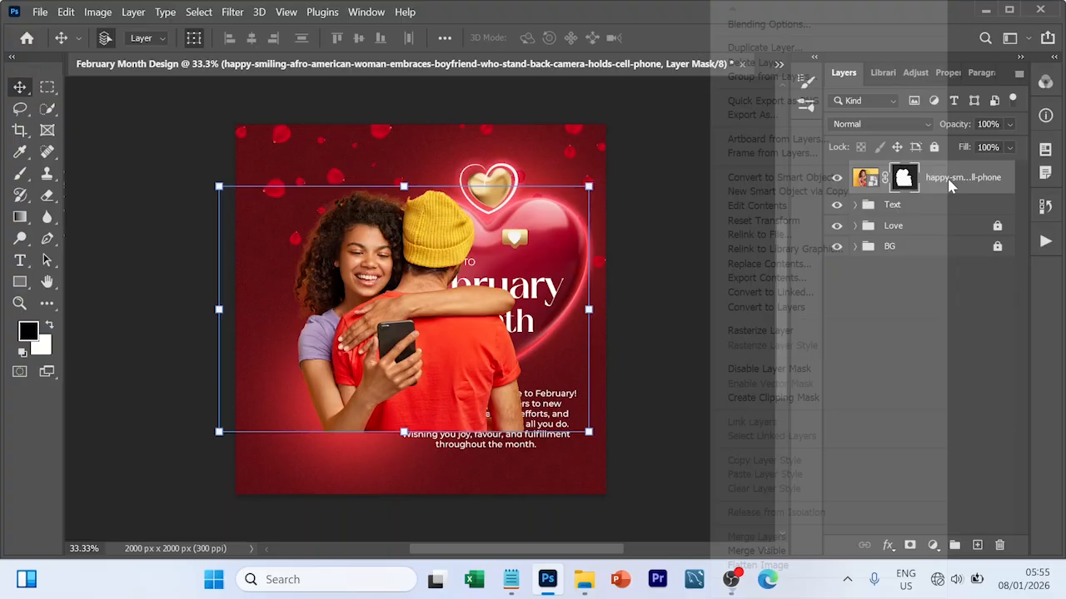
{"action": "left_click", "coordinate": [770, 178]}
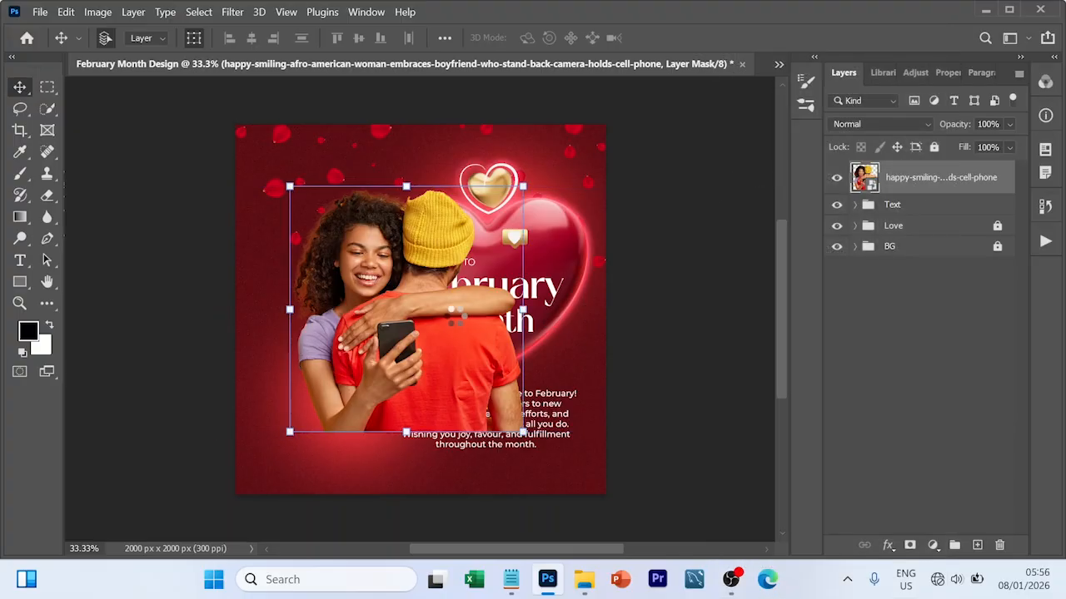
- Flip the couple horizontally and position them against the flyer's left edge, beside the large heart
{"action": "left_click_drag", "start_coordinate": [454, 315], "coordinate": [391, 317]}
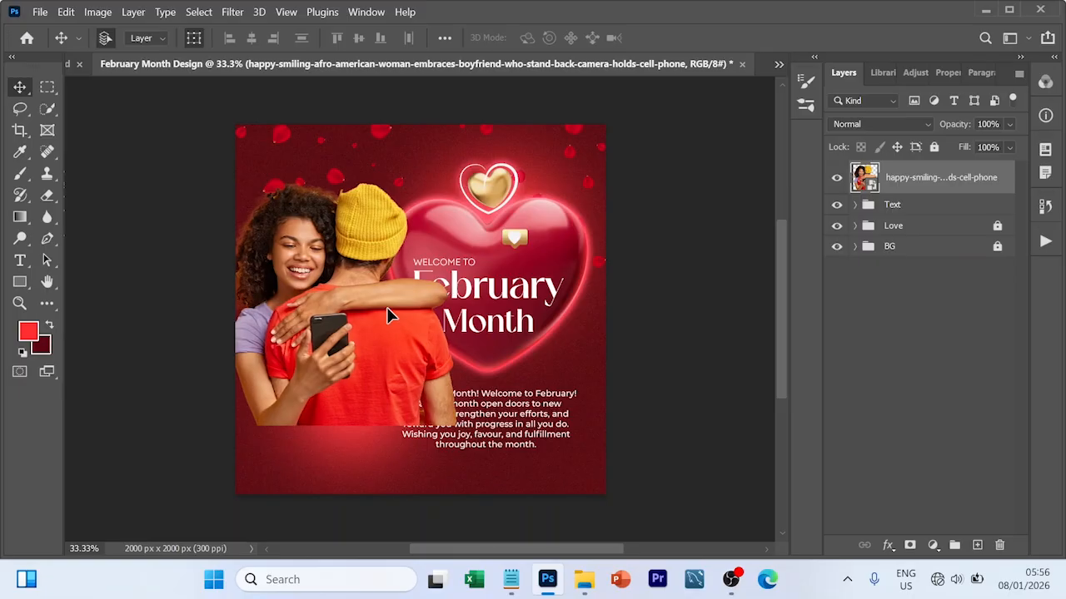
{"action": "key", "text": "ctrl+t"}
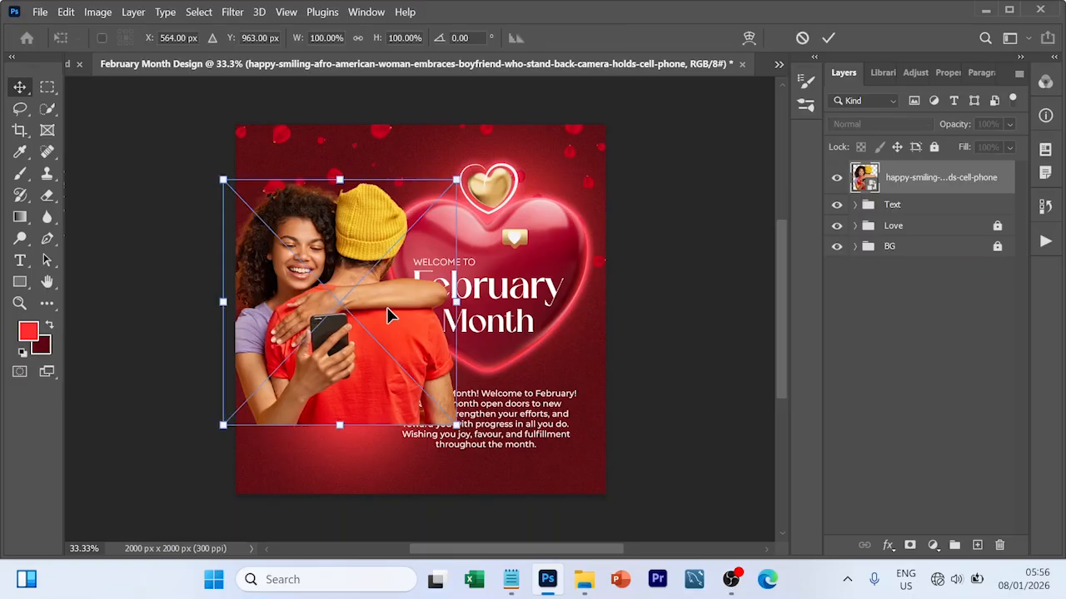
{"action": "right_click", "coordinate": [388, 314]}
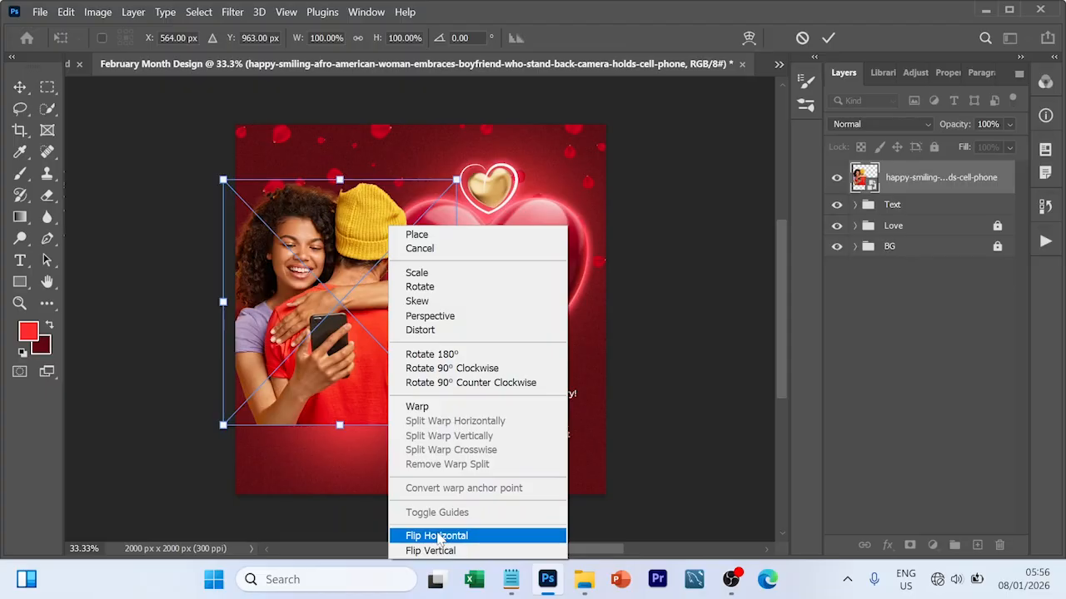
{"action": "left_click", "coordinate": [437, 536]}
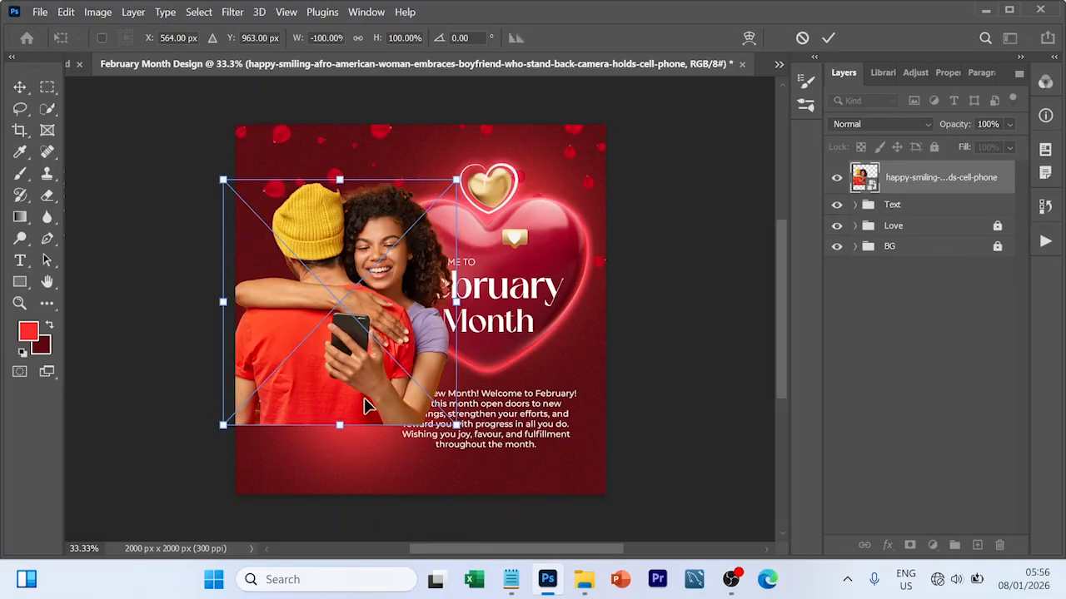
{"action": "left_click_drag", "start_coordinate": [322, 328], "coordinate": [283, 311]}
{"action": "key", "text": "Return"}
- Open the Camera Raw Filter on the couple and set Contrast +17, Highlights +12, Texture +29 and Clarity +25
{"action": "key", "text": "ctrl+plus"}
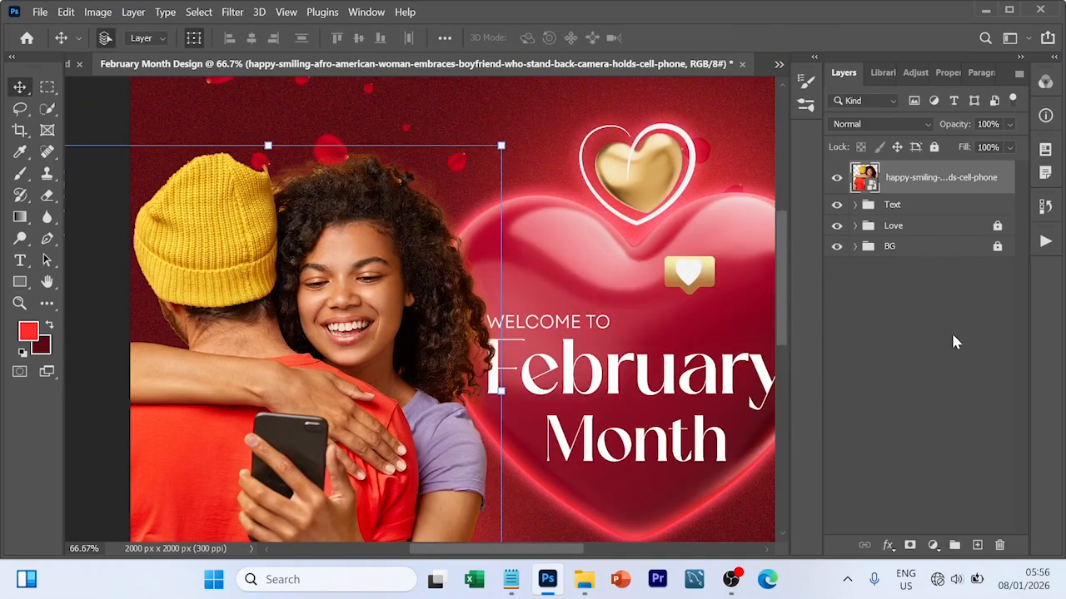
{"action": "left_click", "coordinate": [229, 13]}
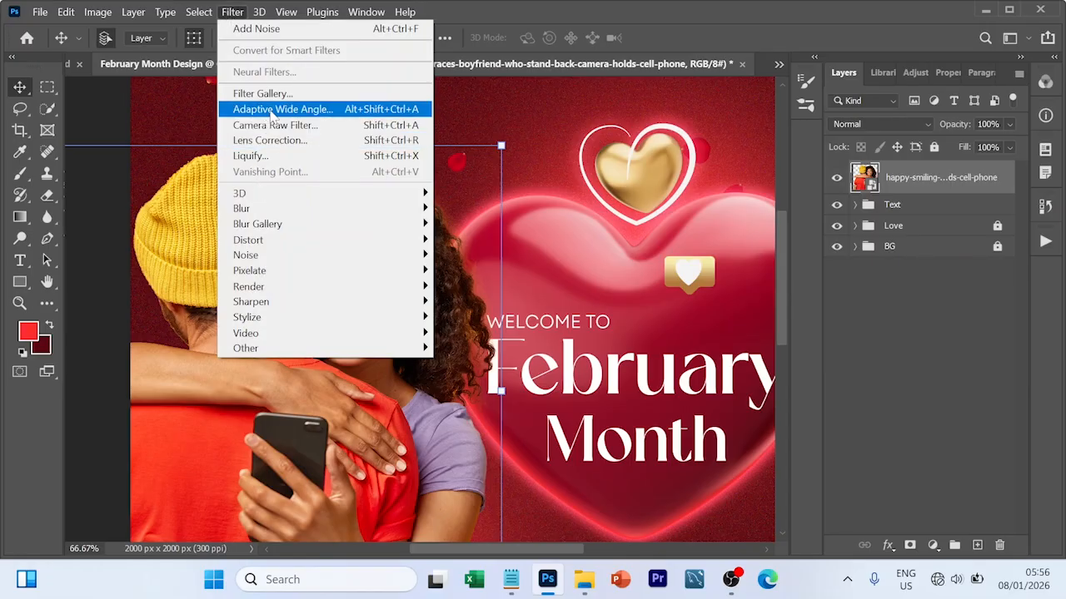
{"action": "left_click", "coordinate": [279, 125]}
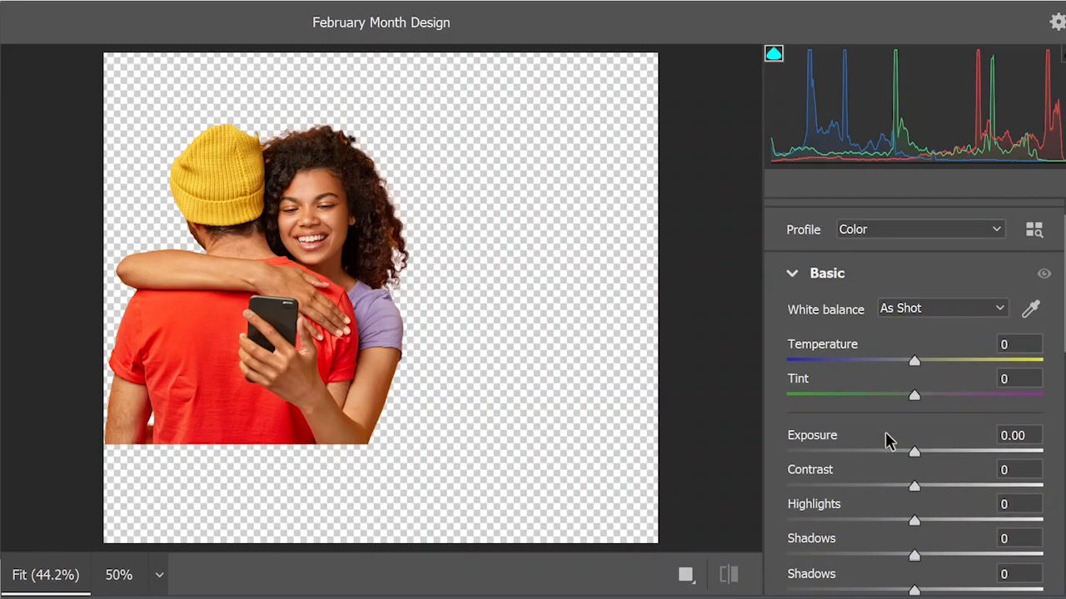
{"action": "scroll", "coordinate": [887, 438], "scroll_direction": "down", "scroll_amount": 3}
{"action": "left_click_drag", "start_coordinate": [916, 381], "coordinate": [929, 414]}
{"action": "scroll", "coordinate": [899, 416], "scroll_direction": "down", "scroll_amount": 2}
{"action": "left_click_drag", "start_coordinate": [916, 485], "coordinate": [951, 486]}
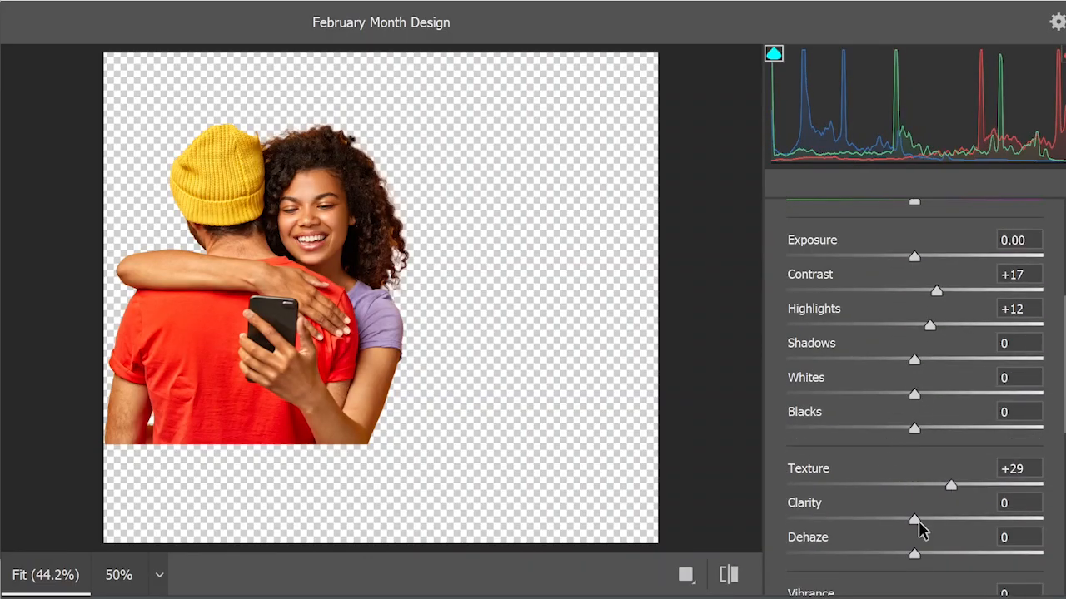
{"action": "left_click_drag", "start_coordinate": [916, 521], "coordinate": [949, 522]}
{"action": "scroll", "coordinate": [949, 524], "scroll_direction": "down", "scroll_amount": 4}
{"action": "scroll", "coordinate": [309, 238], "scroll_direction": "up", "scroll_amount": 1}
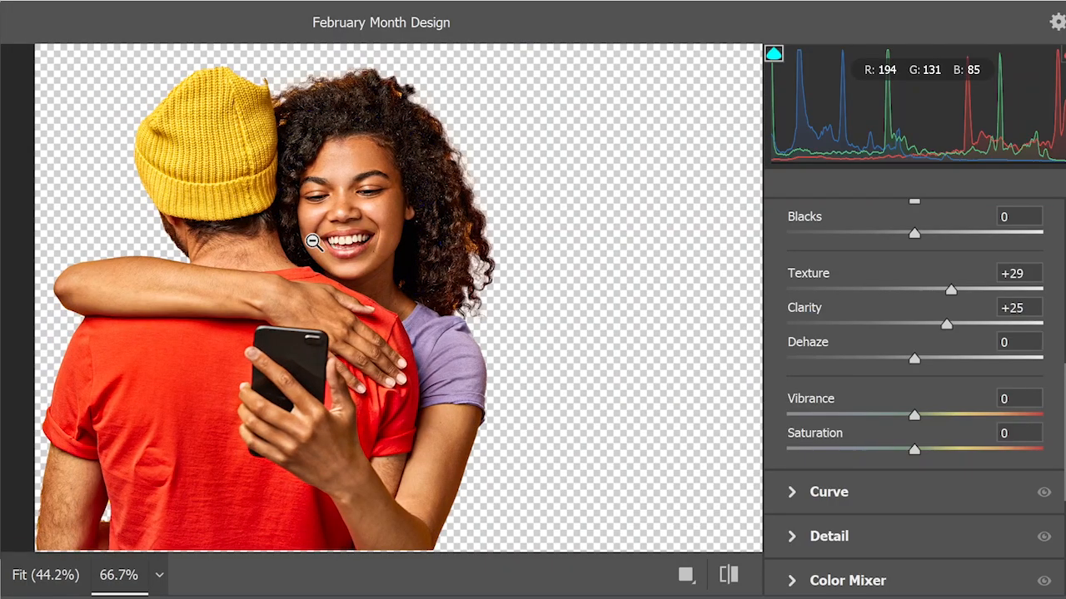
- Set the couple's Sharpening to 49 in the Camera Raw detail settings
{"action": "scroll", "coordinate": [775, 475], "scroll_direction": "down", "scroll_amount": 3}
{"action": "left_click", "coordinate": [789, 305]}
{"action": "left_click_drag", "start_coordinate": [786, 360], "coordinate": [868, 366]}
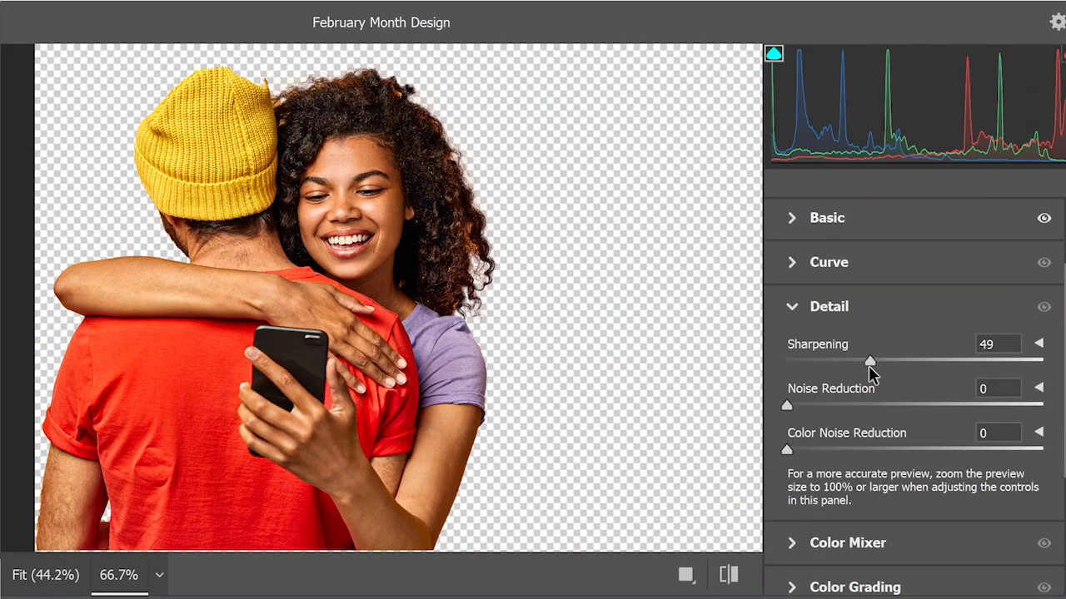
{"action": "left_click", "coordinate": [799, 307]}
- Raise the couple's Vibrance moderately and apply the Camera Raw filter
{"action": "left_click", "coordinate": [796, 219]}
{"action": "scroll", "coordinate": [916, 321], "scroll_direction": "down", "scroll_amount": 10}
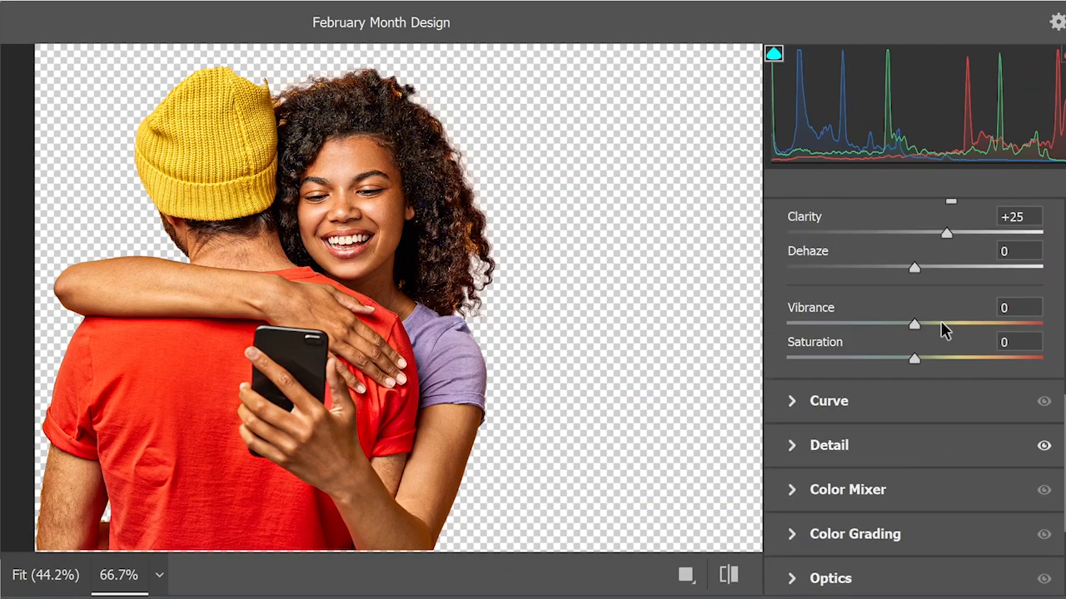
{"action": "left_click_drag", "start_coordinate": [913, 327], "coordinate": [945, 326]}
{"action": "scroll", "coordinate": [840, 383], "scroll_direction": "down", "scroll_amount": 3}
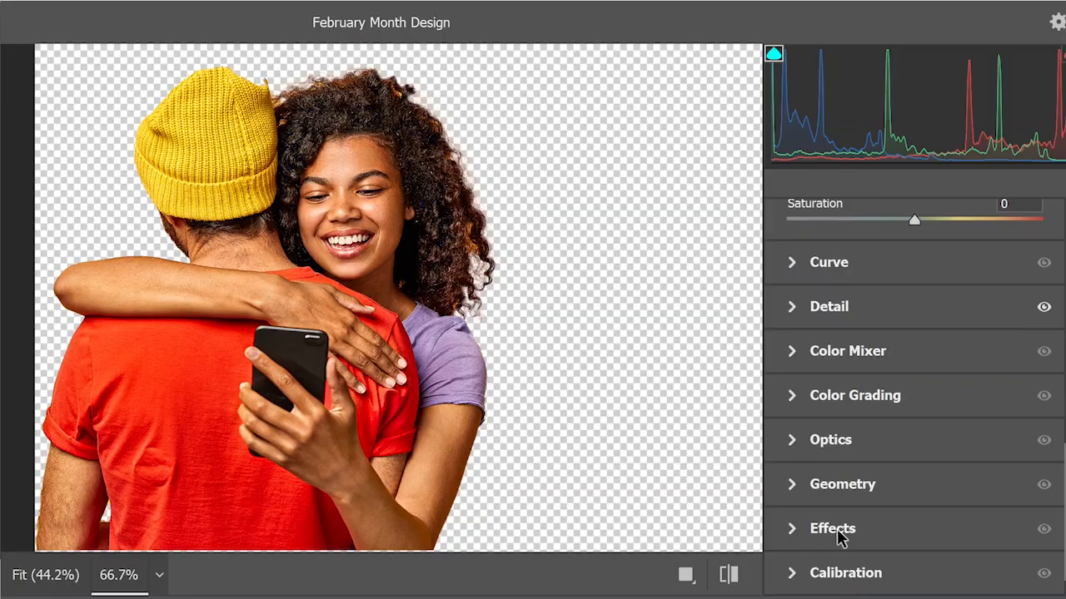
{"action": "left_click", "coordinate": [793, 307]}
{"action": "key", "text": "Return"}
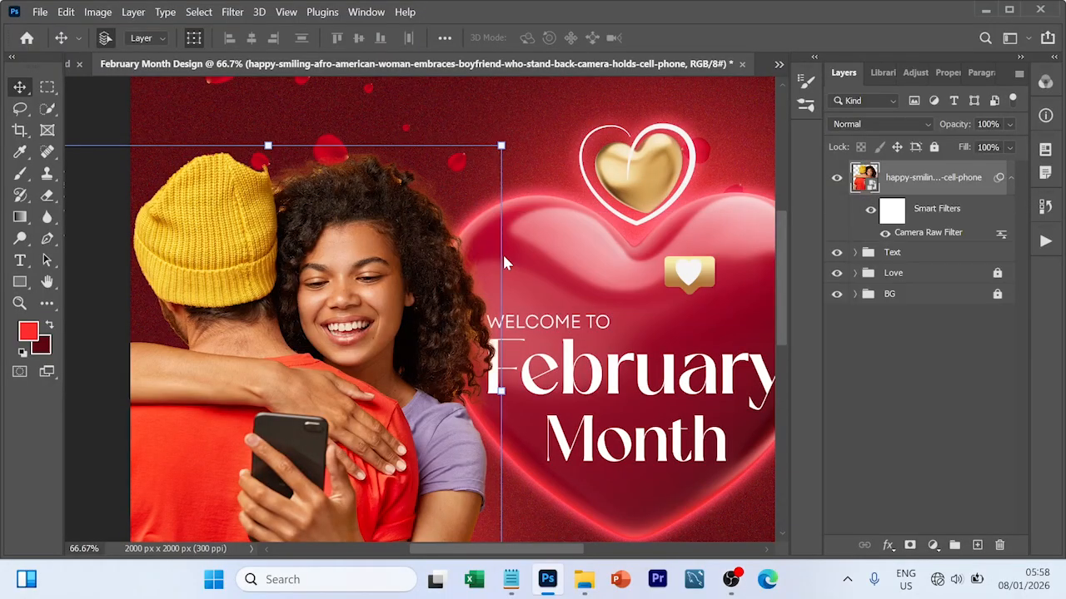
- Compare the couple before and after the Camera Raw edit by switching the smart filters off and on
{"action": "left_click", "coordinate": [870, 208]}
{"action": "left_click", "coordinate": [870, 209]}
{"action": "left_click", "coordinate": [870, 210]}
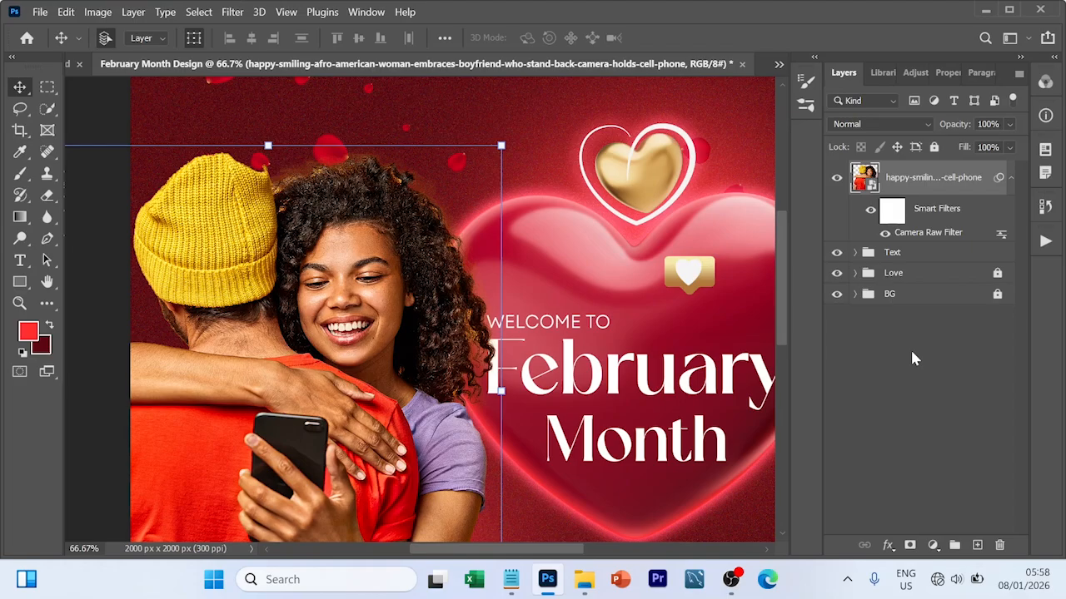
{"action": "left_click", "coordinate": [870, 213]}
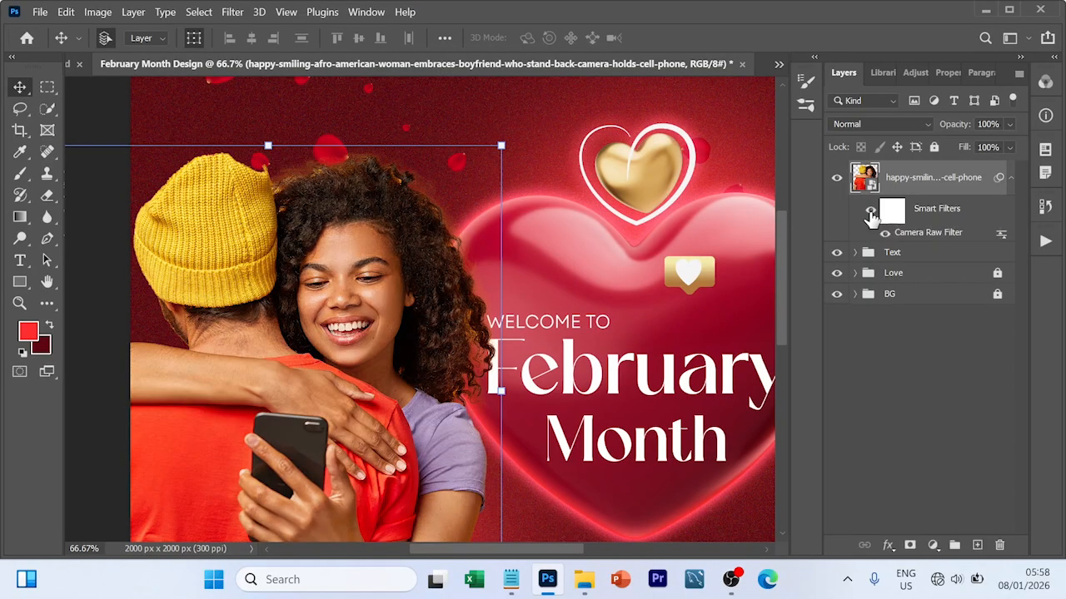
{"action": "left_click", "coordinate": [870, 213]}
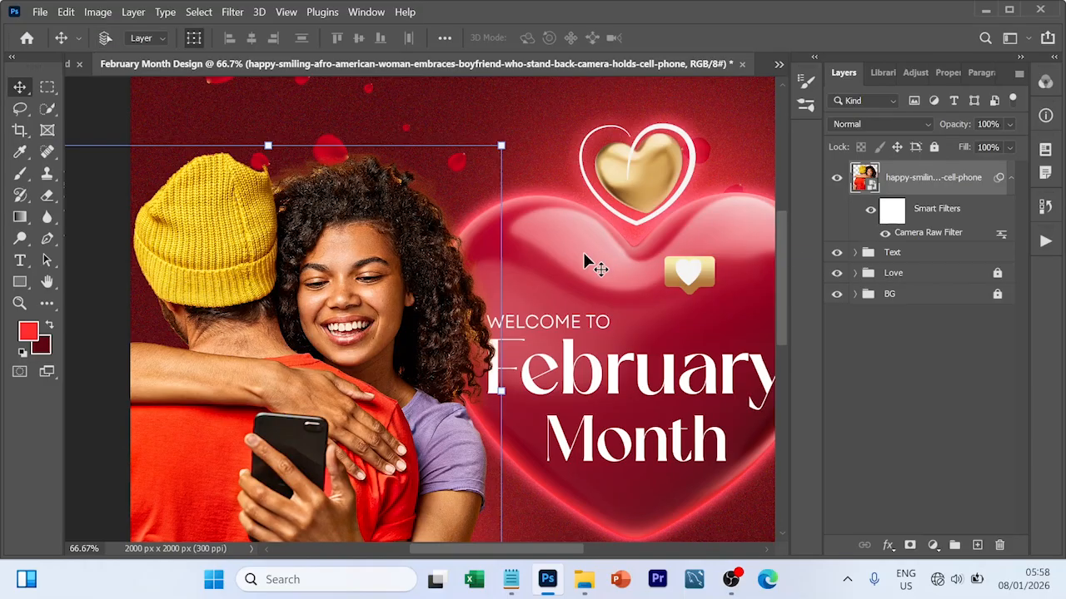
- Stretch the couple downward to about 120% height, shift them slightly up and left, and commit the transform
{"action": "key", "text": "ctrl+minus"}
{"action": "key", "text": "ctrl+minus"}
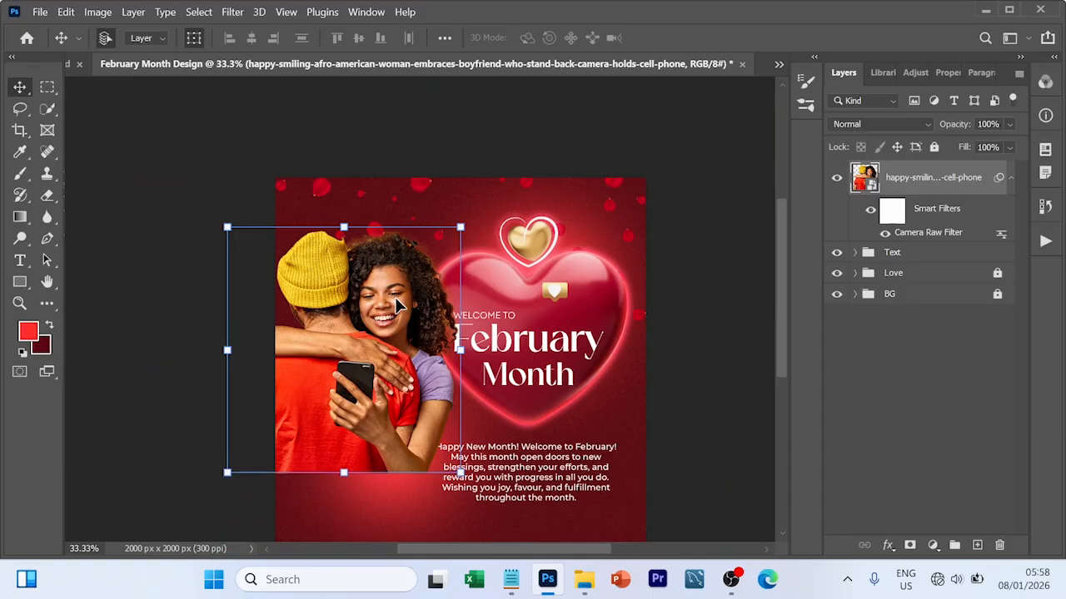
{"action": "scroll", "coordinate": [352, 468], "scroll_direction": "down", "scroll_amount": 2}
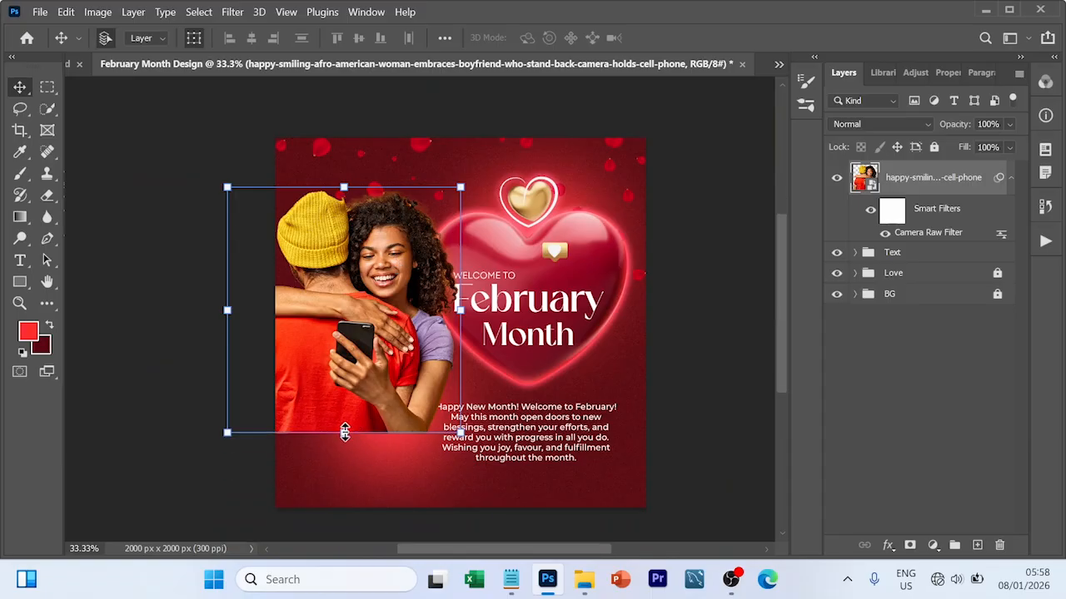
{"action": "left_click", "coordinate": [344, 432]}
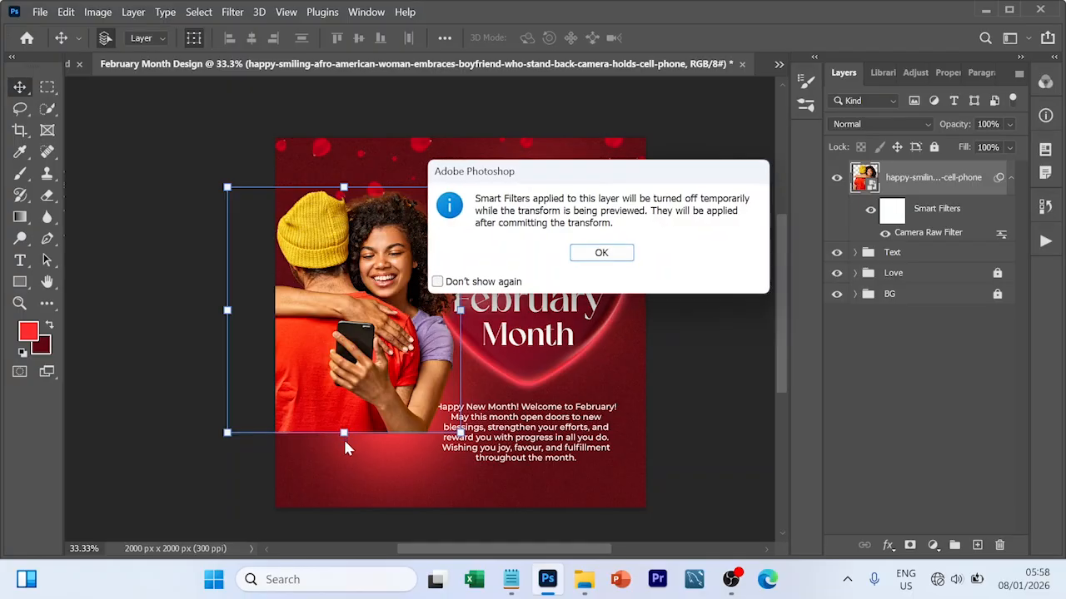
{"action": "left_click", "coordinate": [597, 253]}
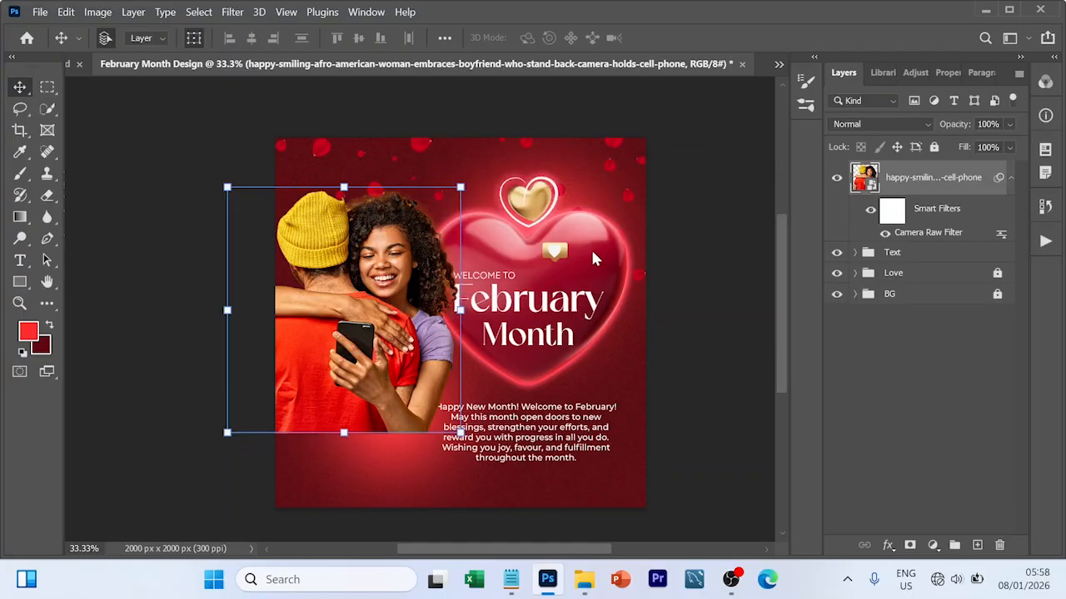
{"action": "left_click_drag", "start_coordinate": [342, 432], "coordinate": [348, 485]}
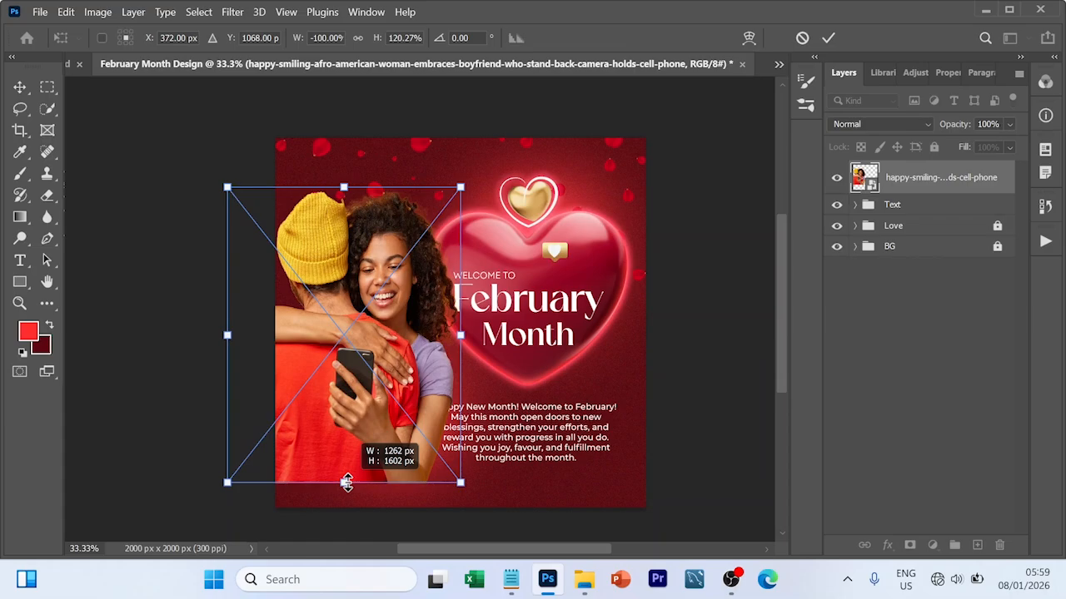
{"action": "left_click_drag", "start_coordinate": [393, 368], "coordinate": [390, 360]}
{"action": "key", "text": "Return"}
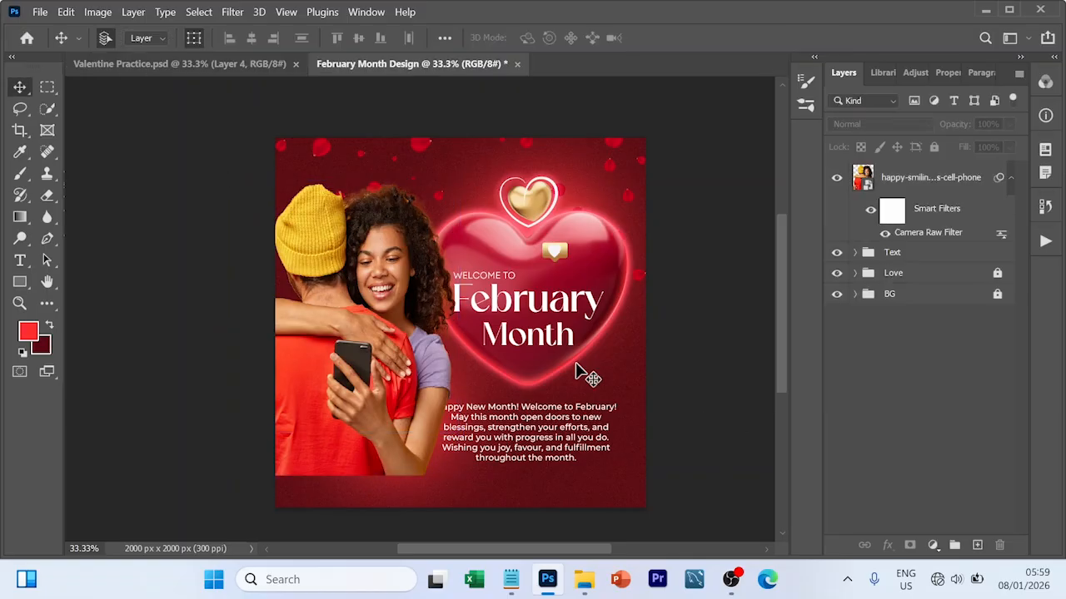
- Place the Text group above the couple photo in the layer order and move the couple slightly up
{"action": "left_click", "coordinate": [903, 259]}
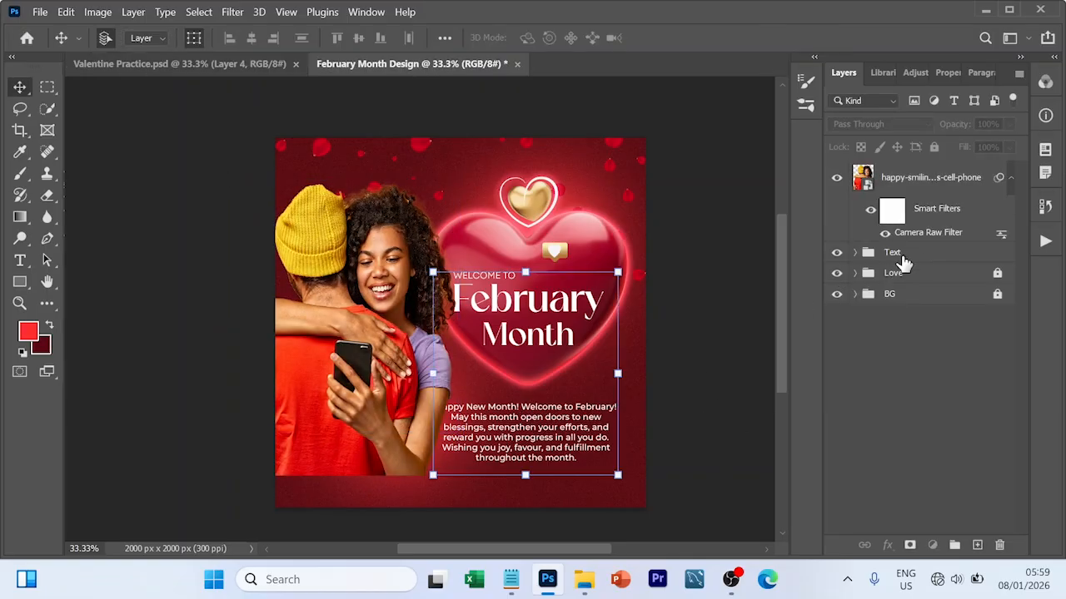
{"action": "left_click_drag", "start_coordinate": [903, 260], "coordinate": [896, 173]}
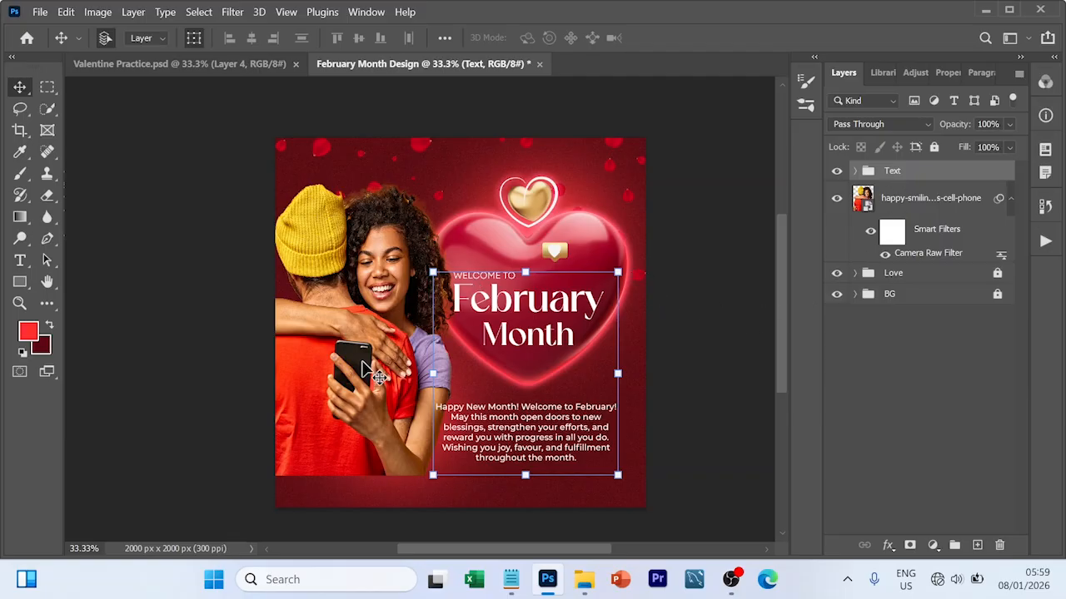
{"action": "left_click_drag", "start_coordinate": [348, 364], "coordinate": [343, 339]}
- Shift the greeting paragraph slightly right, clear of the woman's arm, and nudge the couple down a little
{"action": "left_click", "coordinate": [577, 460]}
{"action": "left_click", "coordinate": [867, 173]}
{"action": "left_click", "coordinate": [552, 429]}
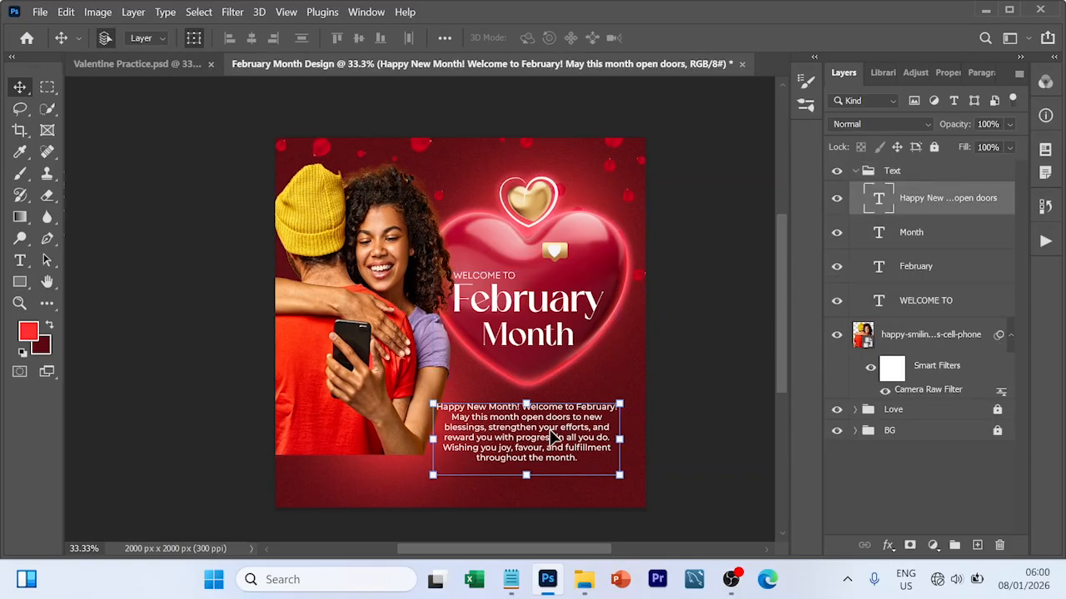
{"action": "left_click_drag", "start_coordinate": [549, 429], "coordinate": [522, 444]}
{"action": "left_click", "coordinate": [687, 471]}
{"action": "mouse_move", "coordinate": [378, 304]}
{"action": "left_mouse_down"}
{"action": "mouse_move", "coordinate": [390, 308]}
{"action": "mouse_move", "coordinate": [378, 308]}
{"action": "left_mouse_up"}
{"action": "left_click", "coordinate": [756, 340]}
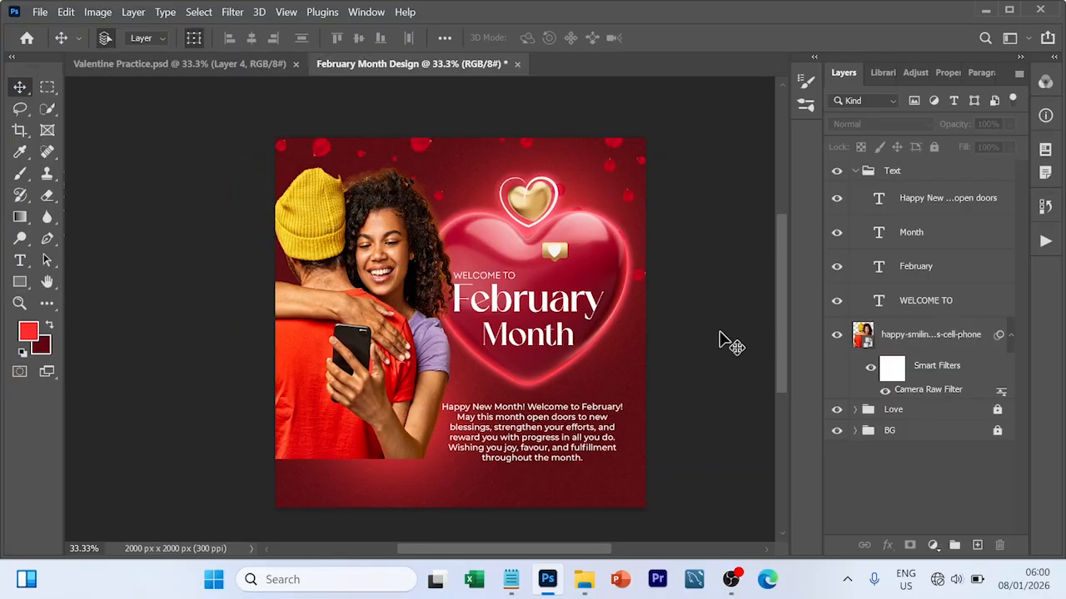
- Collapse the Text group and lock it
{"action": "left_click", "coordinate": [856, 171]}
{"action": "left_click", "coordinate": [856, 171]}
{"action": "left_click", "coordinate": [856, 171]}
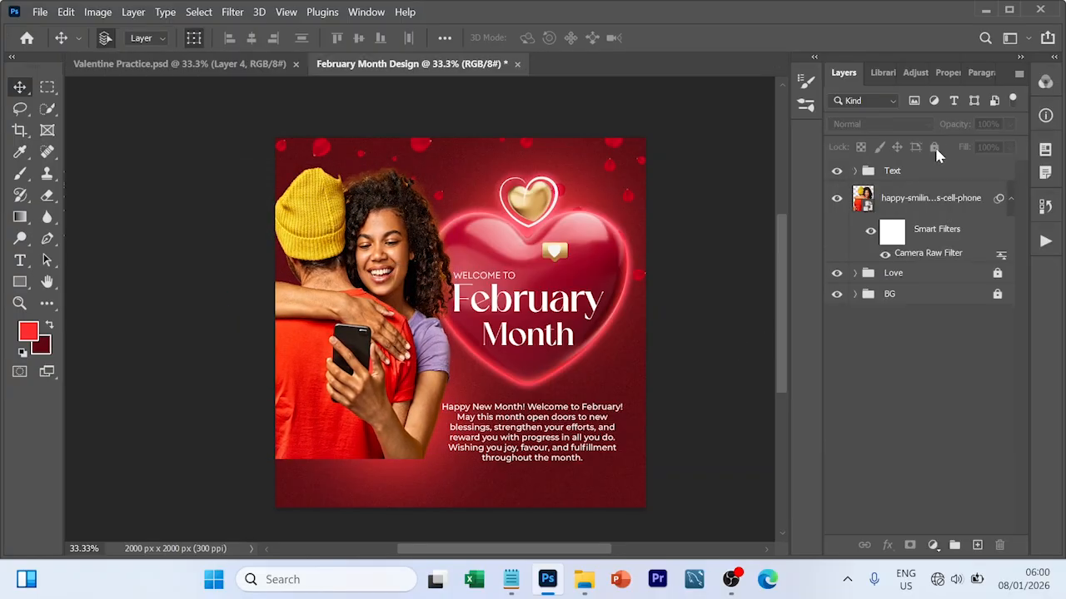
{"action": "left_click", "coordinate": [933, 170]}
{"action": "left_click", "coordinate": [934, 148]}
- Make dark red the foreground colour by swapping the two colours, and add a new empty layer directly above the couple photo
{"action": "left_click", "coordinate": [924, 241]}
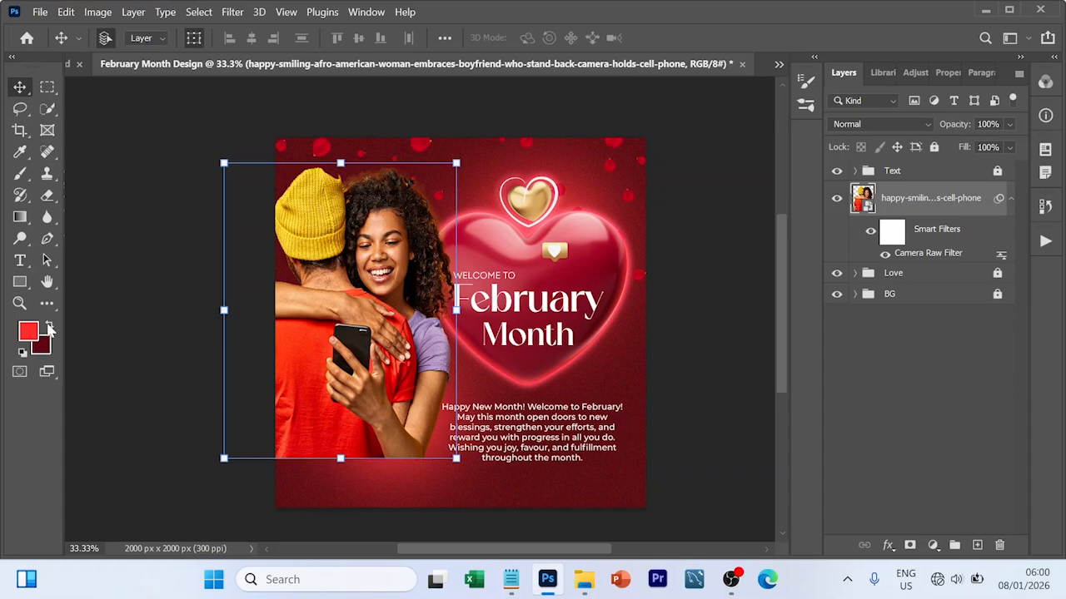
{"action": "left_click", "coordinate": [50, 327]}
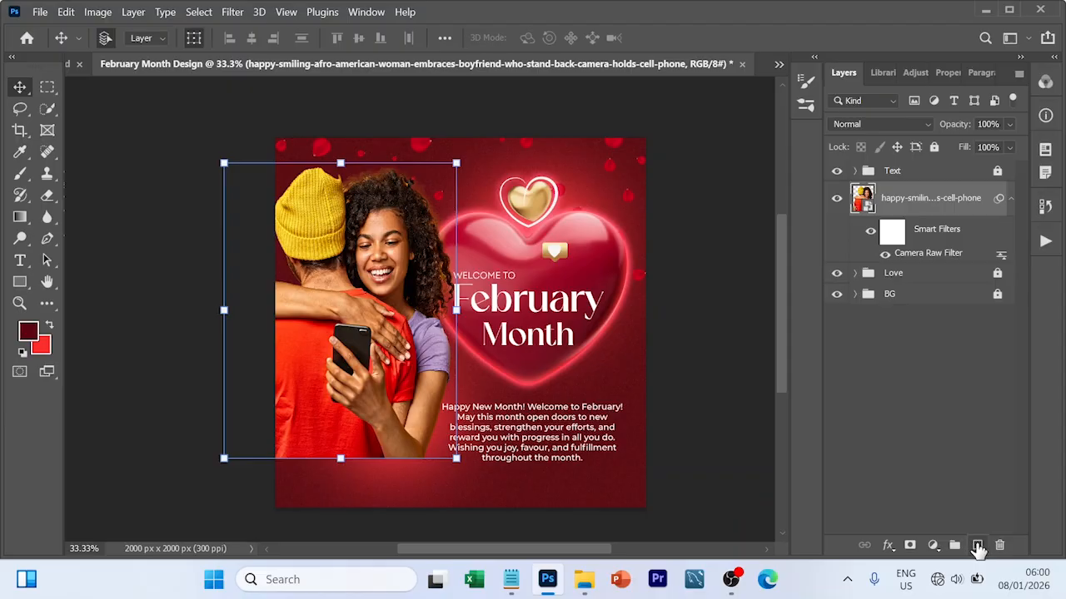
{"action": "left_click", "coordinate": [978, 546]}
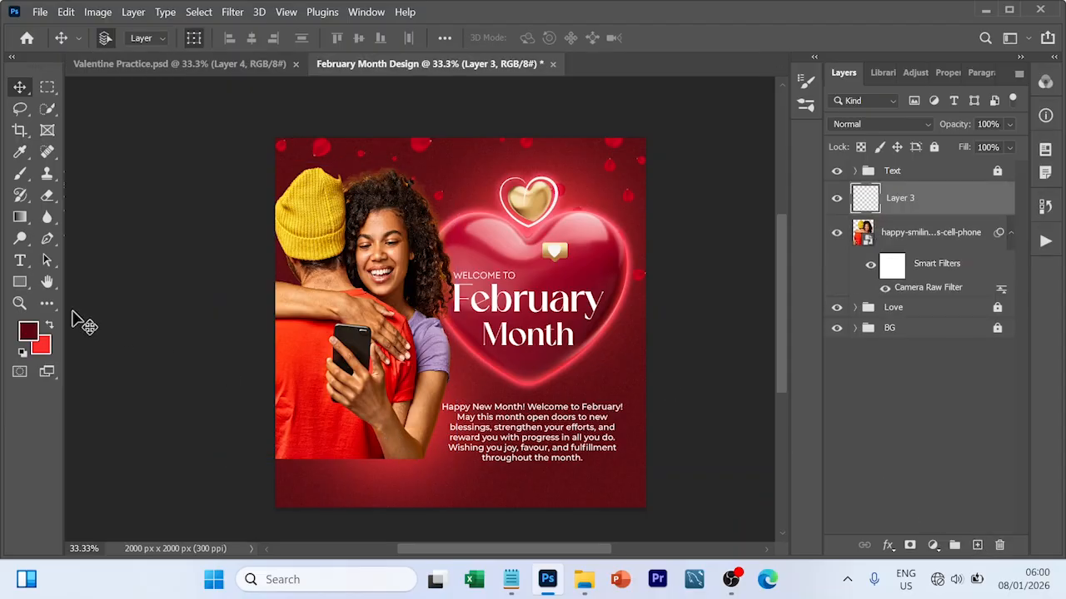
- Fade the couple's lower edge into the background by painting over it on Layer 3 with the soft 1100 px brush in dark red 5d050f
{"action": "left_click", "coordinate": [29, 333]}
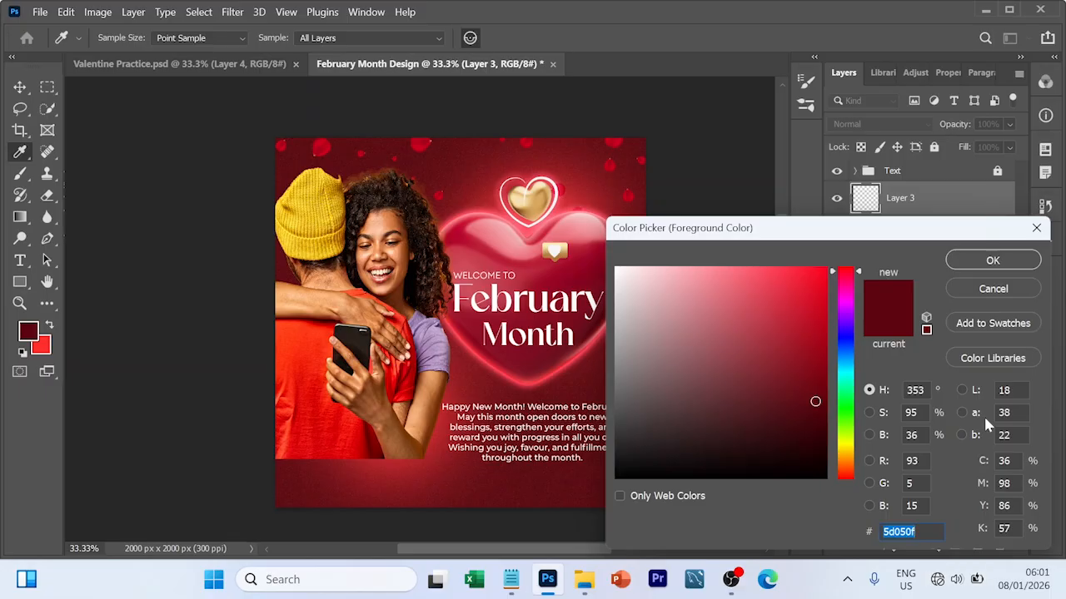
{"action": "left_click", "coordinate": [993, 262]}
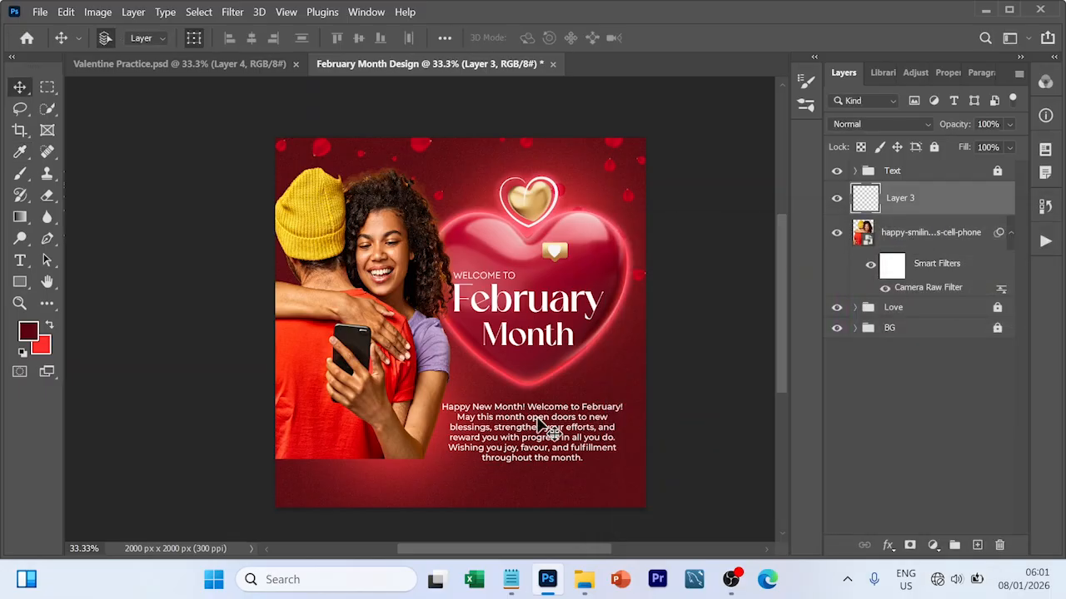
{"action": "key", "text": "b"}
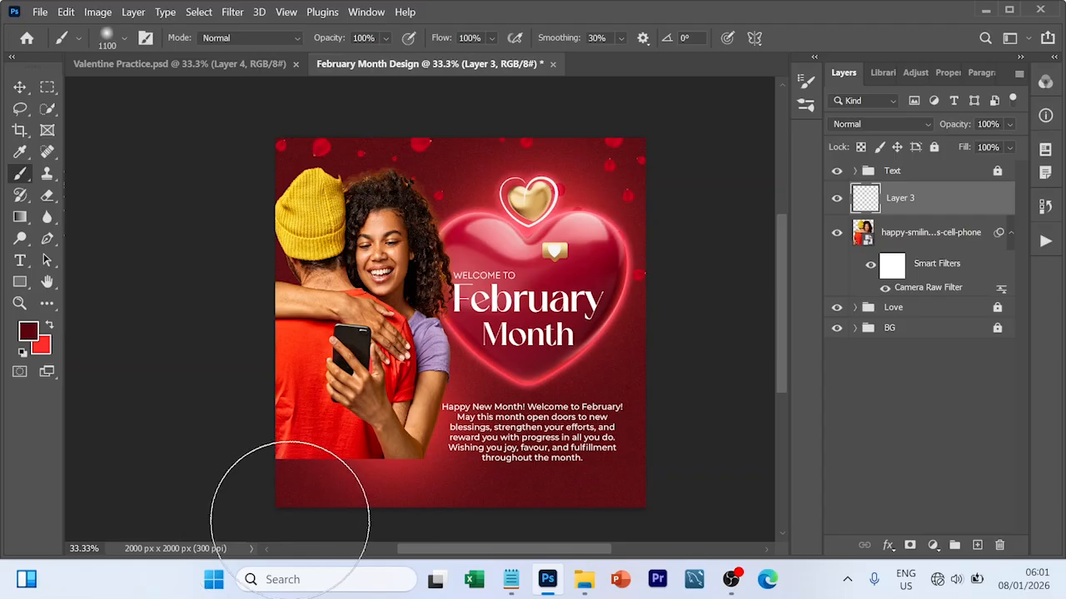
{"action": "mouse_move", "coordinate": [300, 514]}
{"action": "left_mouse_down"}
{"action": "mouse_move", "coordinate": [386, 500]}
{"action": "mouse_move", "coordinate": [318, 501]}
{"action": "mouse_move", "coordinate": [361, 481]}
{"action": "mouse_move", "coordinate": [368, 491]}
{"action": "mouse_move", "coordinate": [295, 476]}
{"action": "mouse_move", "coordinate": [416, 520]}
{"action": "left_mouse_up"}
{"action": "key", "text": "v"}
{"action": "left_click", "coordinate": [690, 247]}
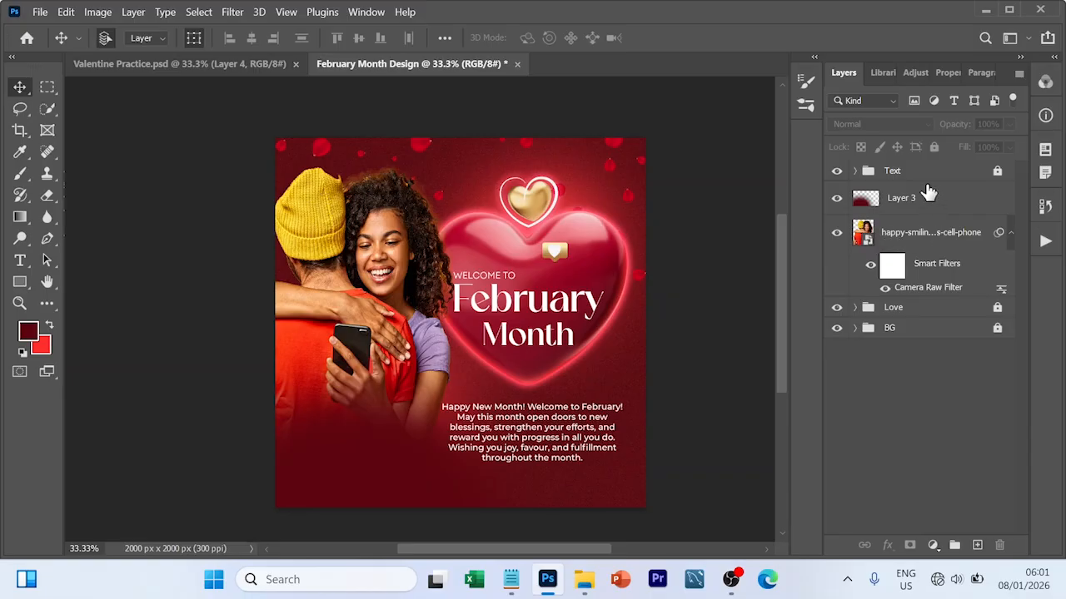
- Place the Roses Vector2 image directly above Layer 3 so its petals scatter along the flyer's lower edge
{"action": "left_click", "coordinate": [923, 201]}
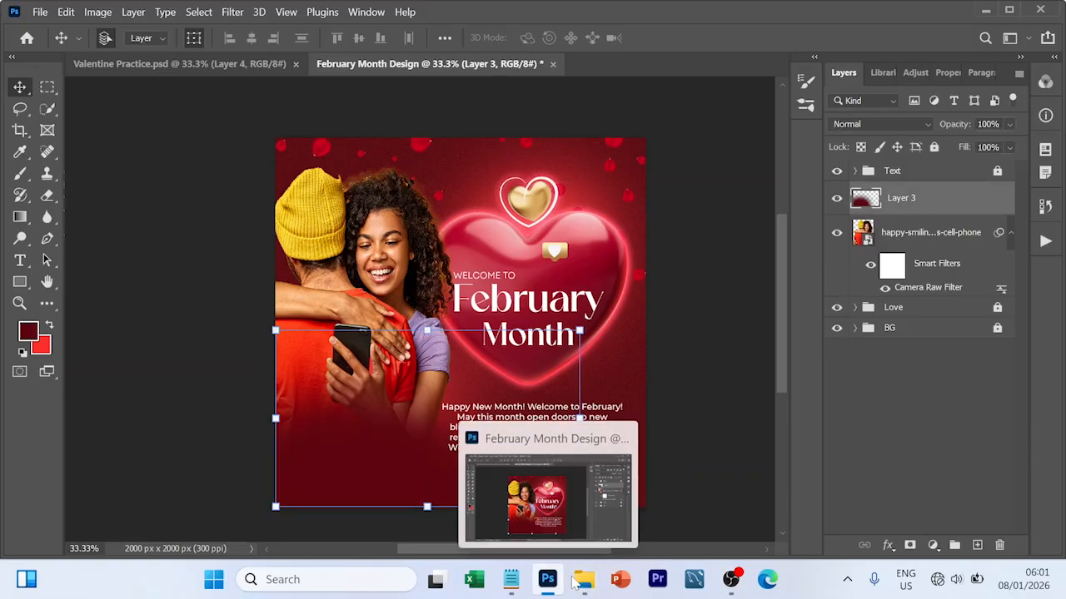
{"action": "left_click", "coordinate": [583, 491]}
{"action": "left_click_drag", "start_coordinate": [490, 309], "coordinate": [405, 454]}
{"action": "key", "text": "Return"}
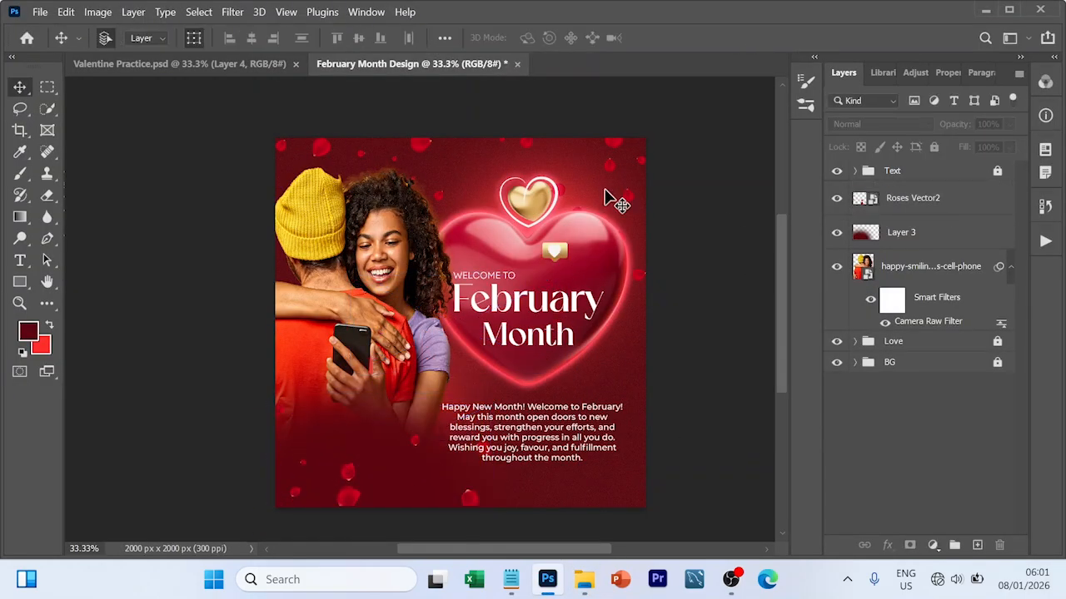
- Scale the couple photo down slightly, keeping its proportions and its lower-left position
{"action": "key", "text": "ctrl+t"}
{"action": "key", "text": "Return"}
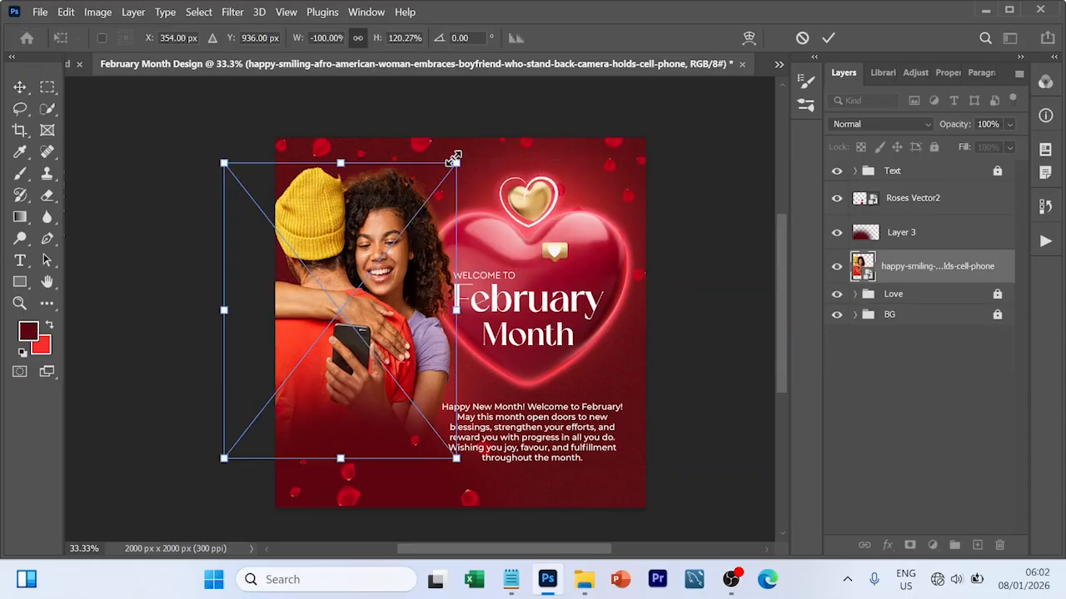
{"action": "left_click", "coordinate": [828, 37]}
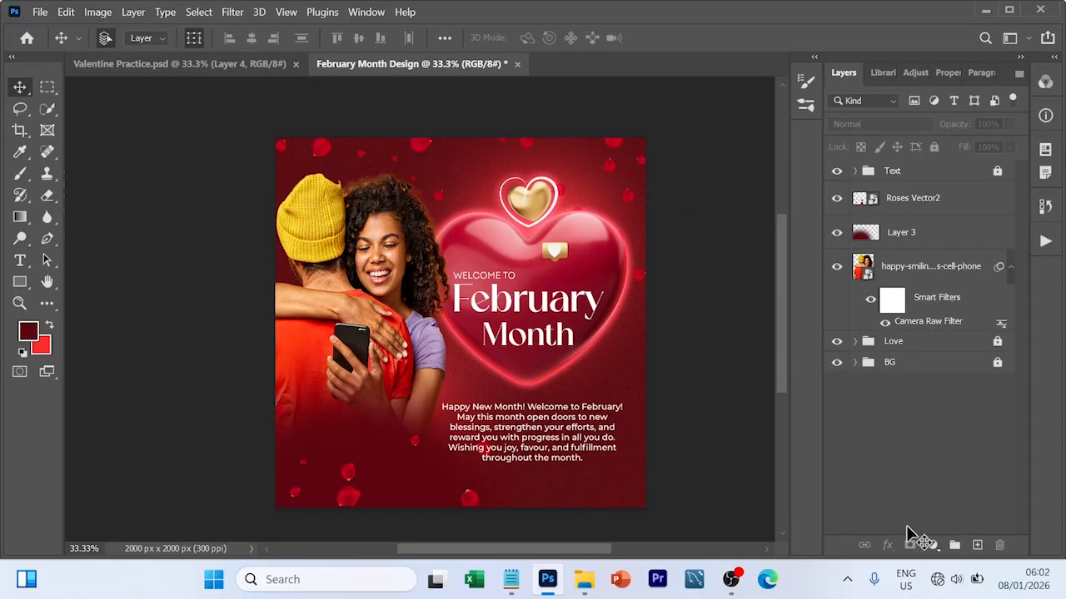
- Add a layer directly below the Text group, brush a soft bright red glow over the yellow hat and set the layer to Screen
{"action": "left_click", "coordinate": [977, 546]}
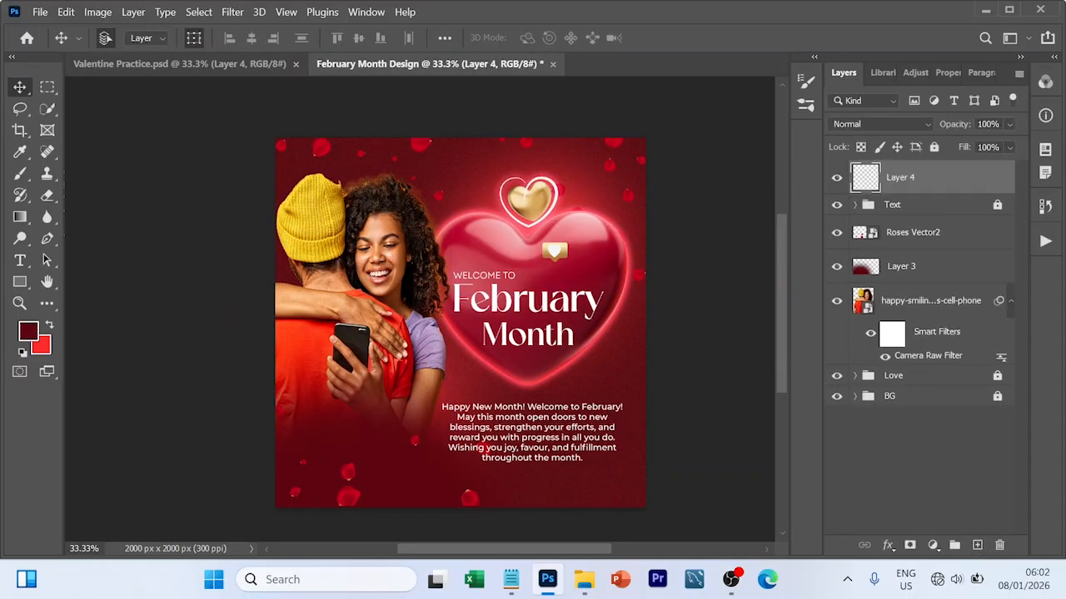
{"action": "left_click_drag", "start_coordinate": [961, 181], "coordinate": [957, 211]}
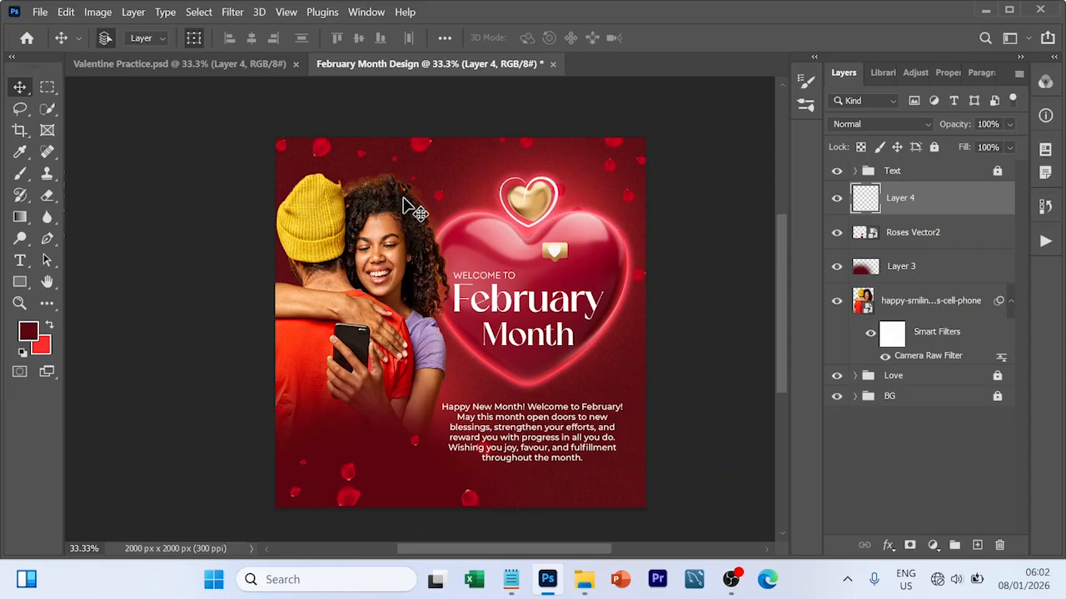
{"action": "left_click", "coordinate": [49, 326]}
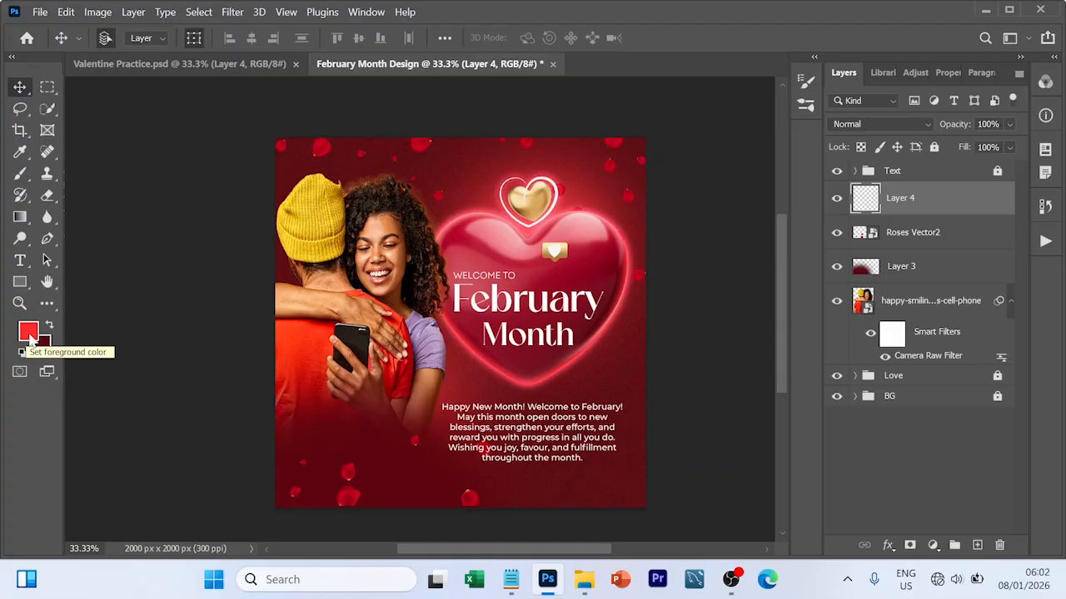
{"action": "key", "text": "b"}
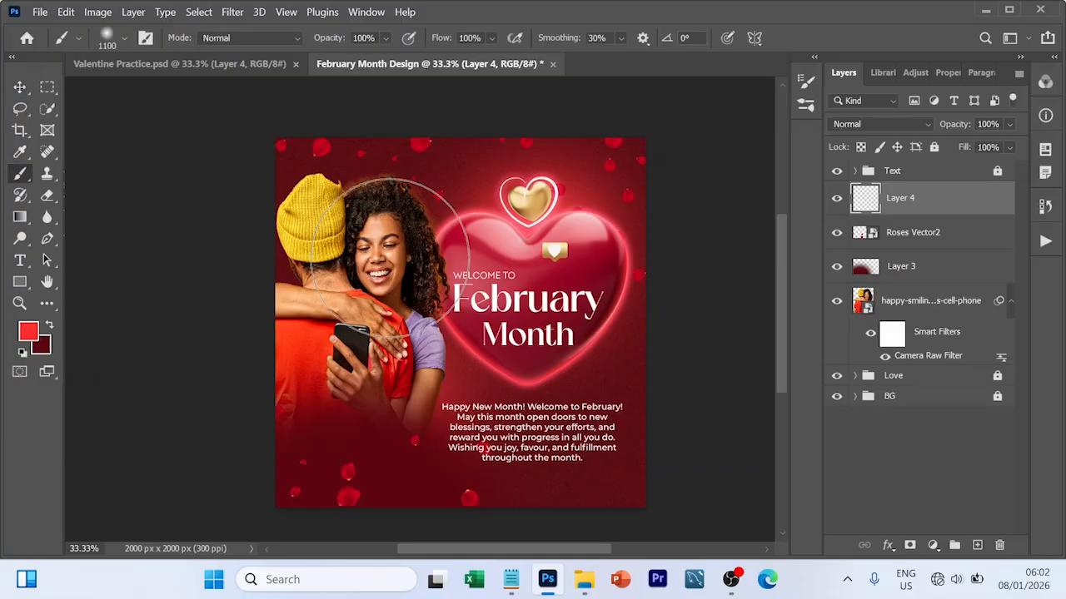
{"action": "left_click", "coordinate": [310, 198]}
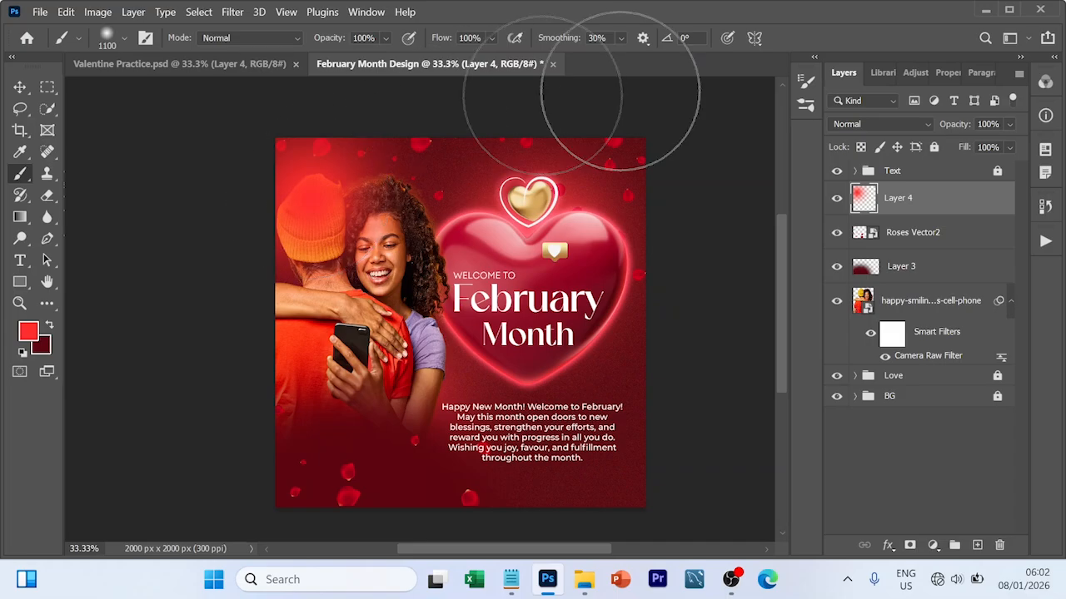
{"action": "left_click", "coordinate": [914, 123]}
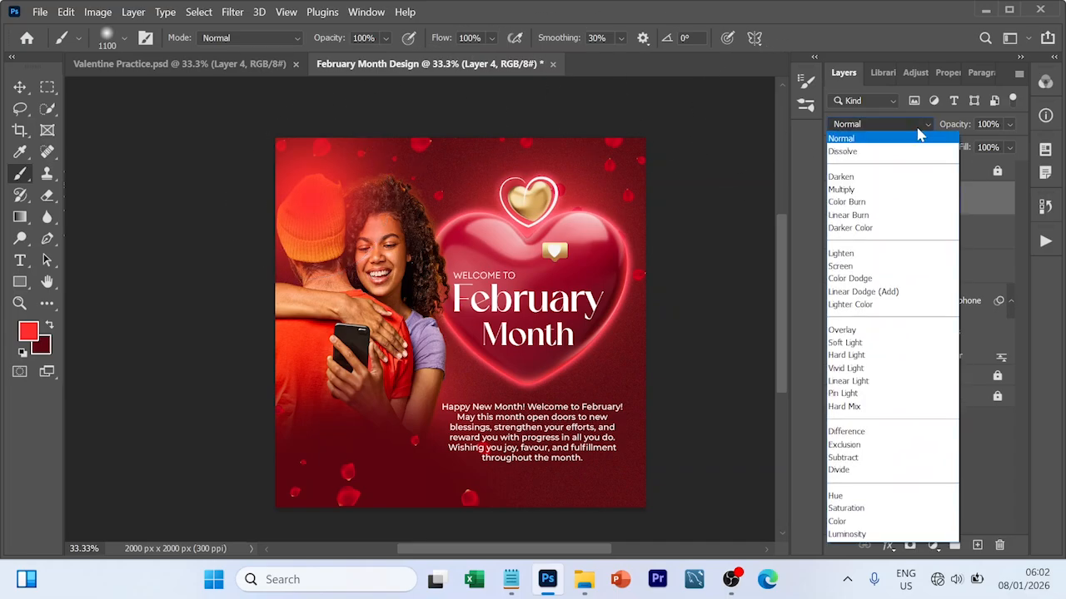
{"action": "left_click", "coordinate": [861, 266]}
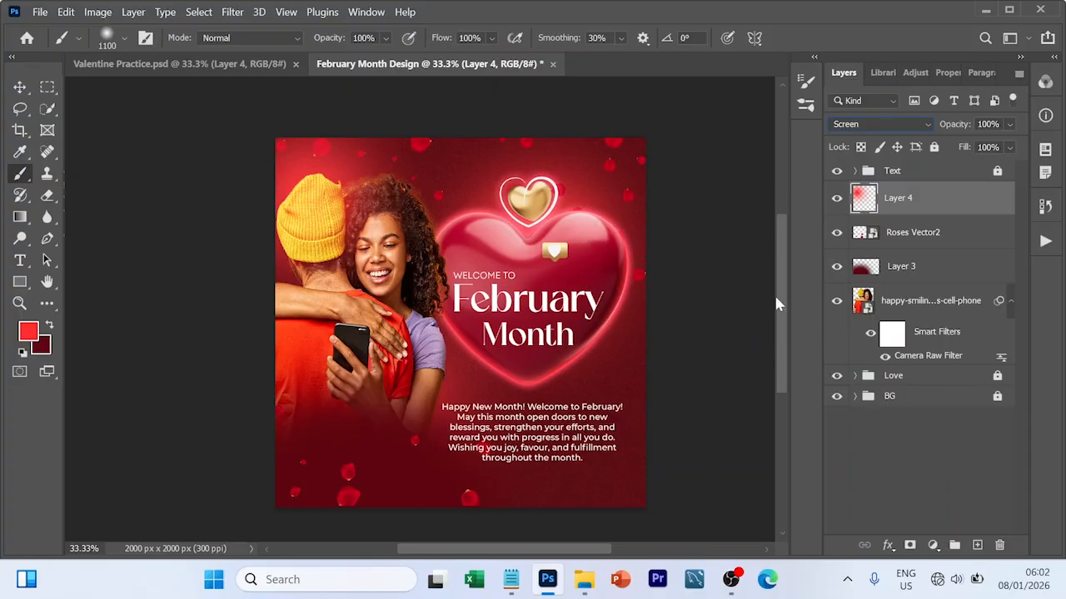
- Add a layer above Layer 2 in the BG group, brush a bright red glow behind the big heart's lower tip and set it to Screen
{"action": "left_click", "coordinate": [855, 396]}
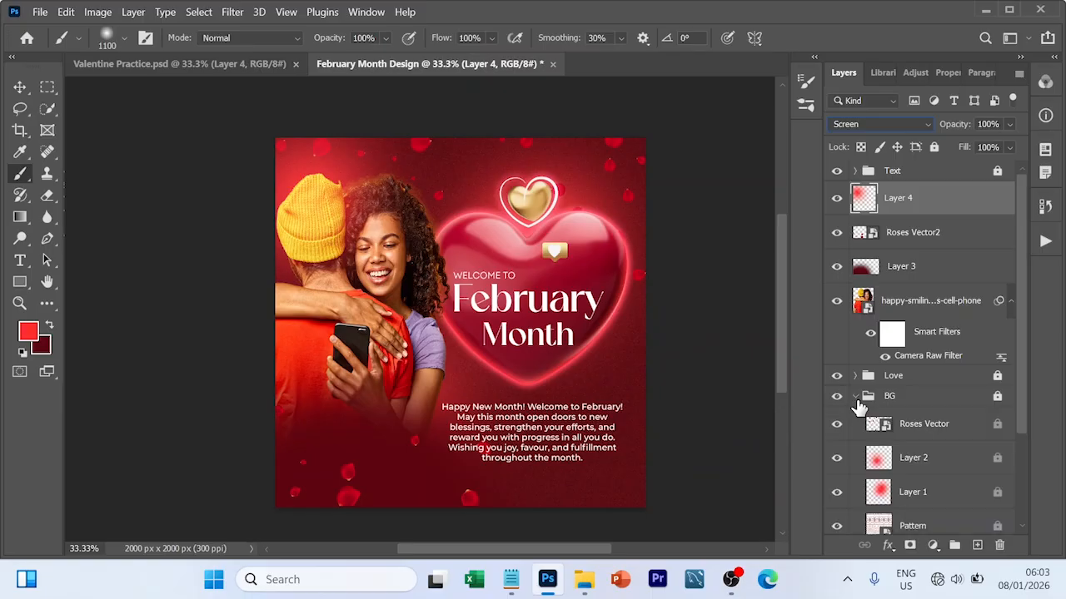
{"action": "left_click", "coordinate": [922, 472]}
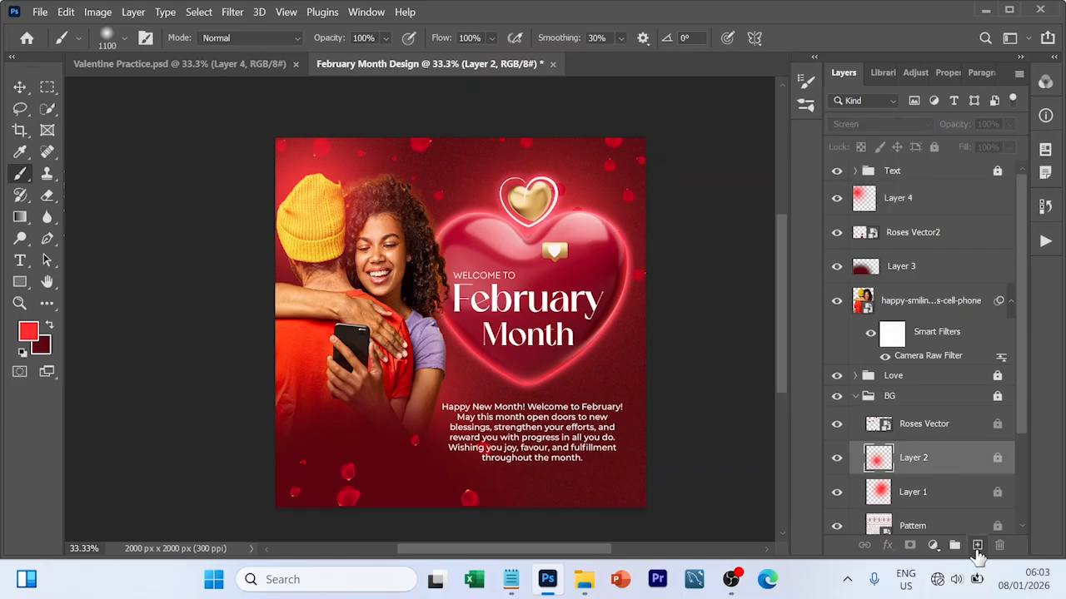
{"action": "left_click", "coordinate": [977, 546]}
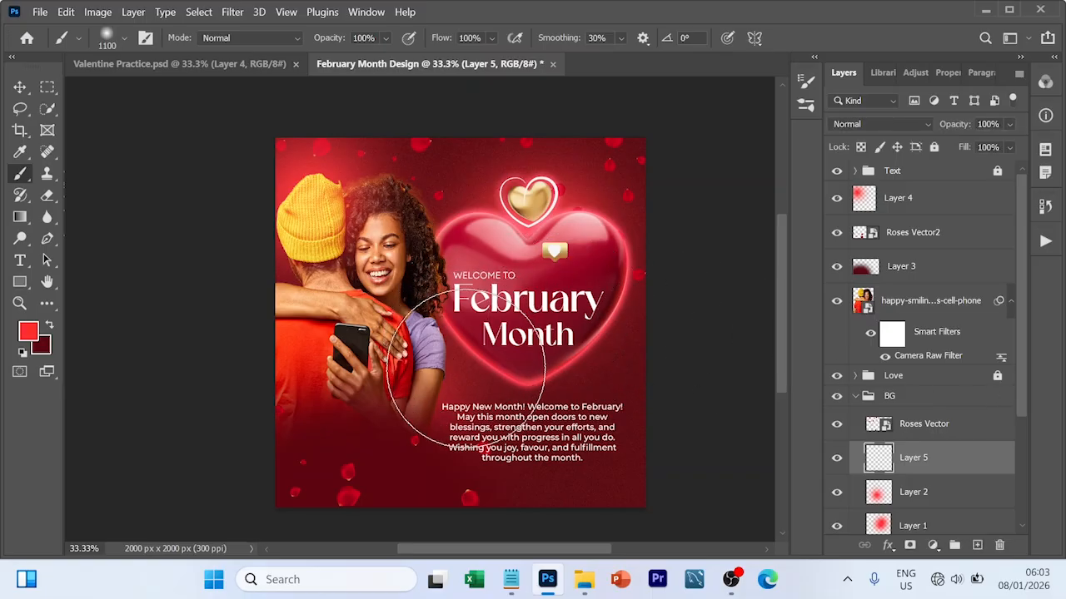
{"action": "left_click", "coordinate": [469, 373]}
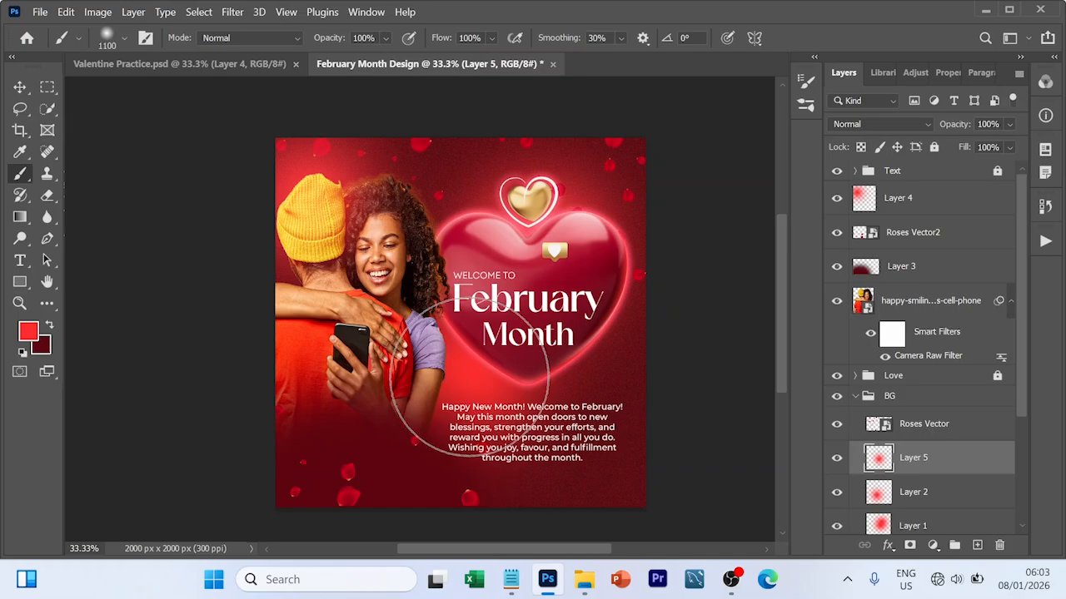
{"action": "left_click", "coordinate": [923, 123]}
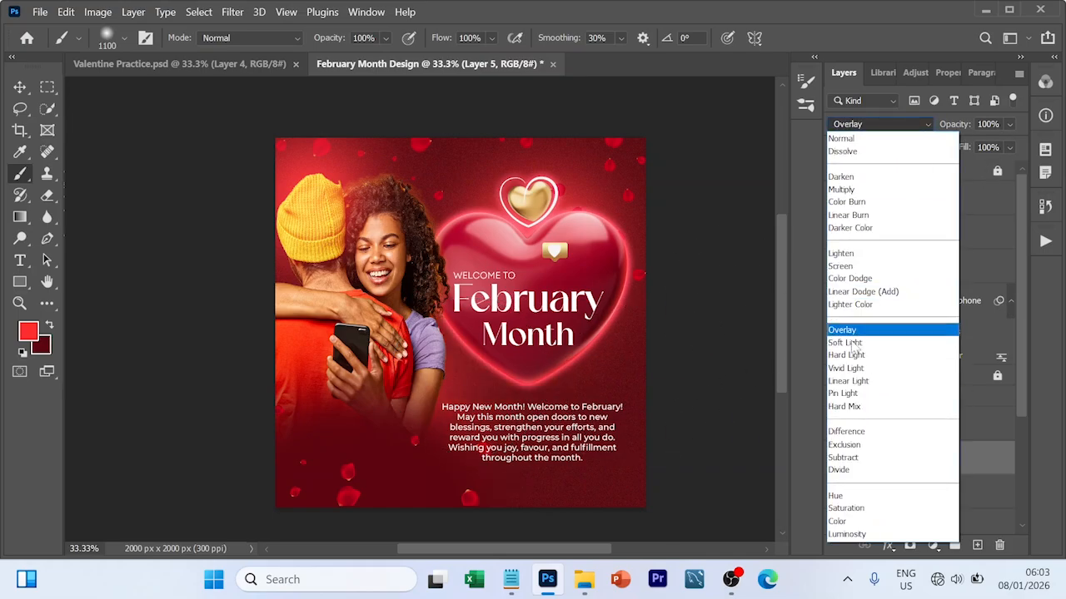
{"action": "left_click", "coordinate": [843, 267]}
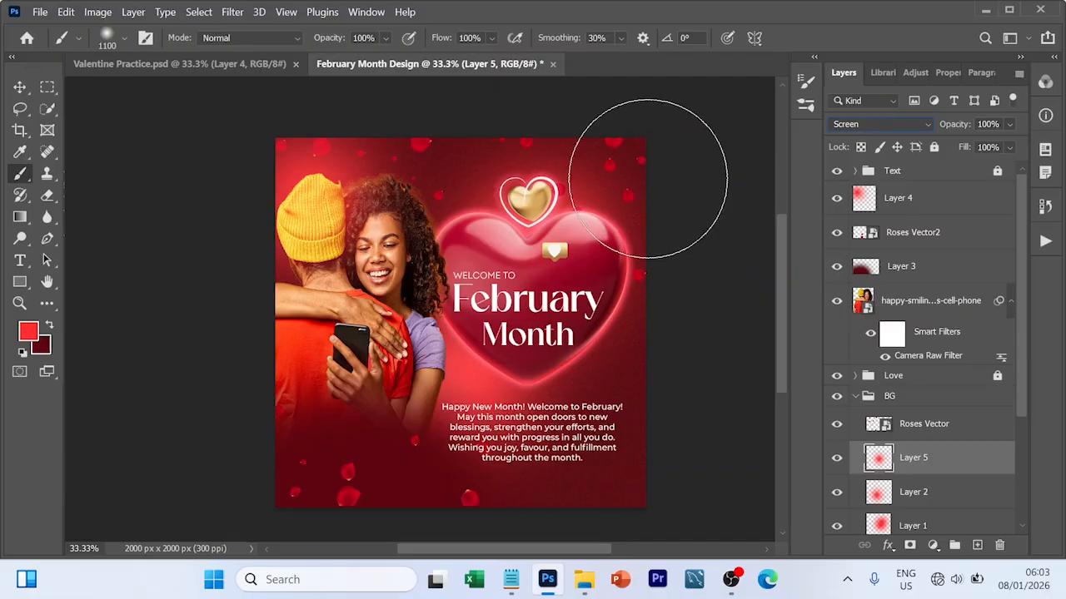
- Brush another red glow at the flyer's upper-right corner on the same layer and collapse the BG group
{"action": "left_click", "coordinate": [648, 178]}
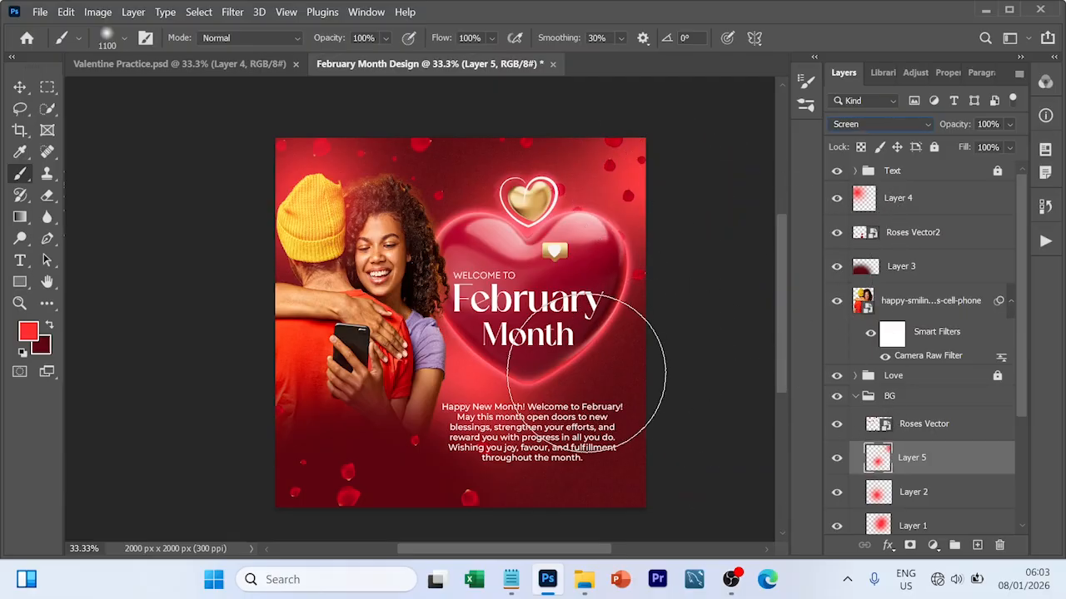
{"action": "left_click", "coordinate": [893, 396]}
{"action": "left_click", "coordinate": [855, 396]}
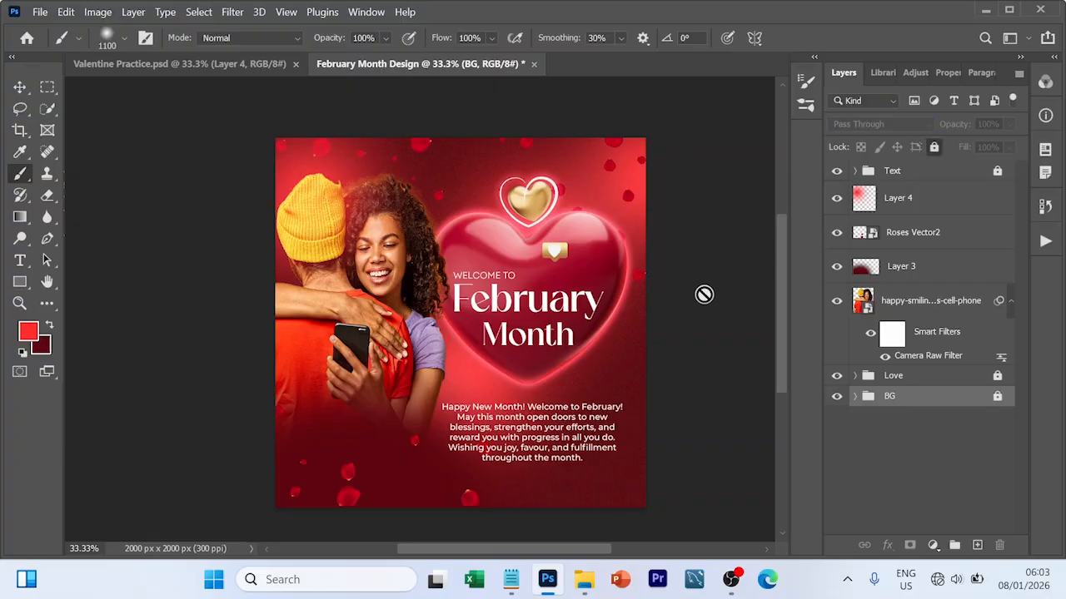
{"action": "key", "text": "v"}
{"action": "left_click", "coordinate": [721, 367]}
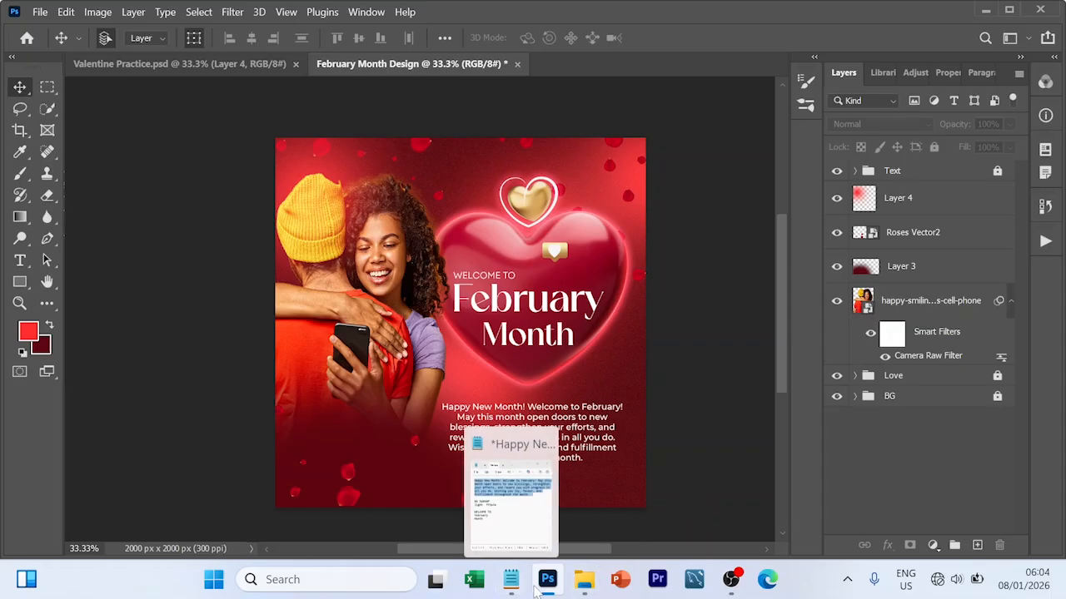
- Place the logo image 20250324_185134 from the February Design folder, scaled to 2.65%, centred beneath the greeting paragraph
{"action": "left_click", "coordinate": [585, 588]}
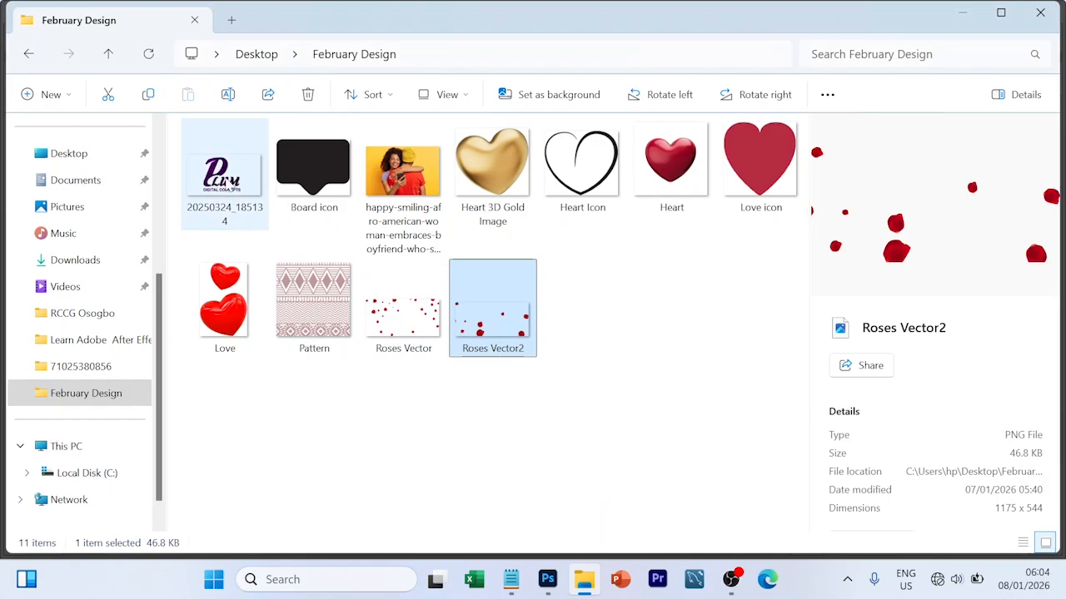
{"action": "mouse_move", "coordinate": [225, 175]}
{"action": "left_mouse_down"}
{"action": "mouse_move", "coordinate": [362, 304]}
{"action": "mouse_move", "coordinate": [607, 447]}
{"action": "mouse_move", "coordinate": [552, 514]}
{"action": "mouse_move", "coordinate": [547, 581]}
{"action": "mouse_move", "coordinate": [530, 486]}
{"action": "left_mouse_up"}
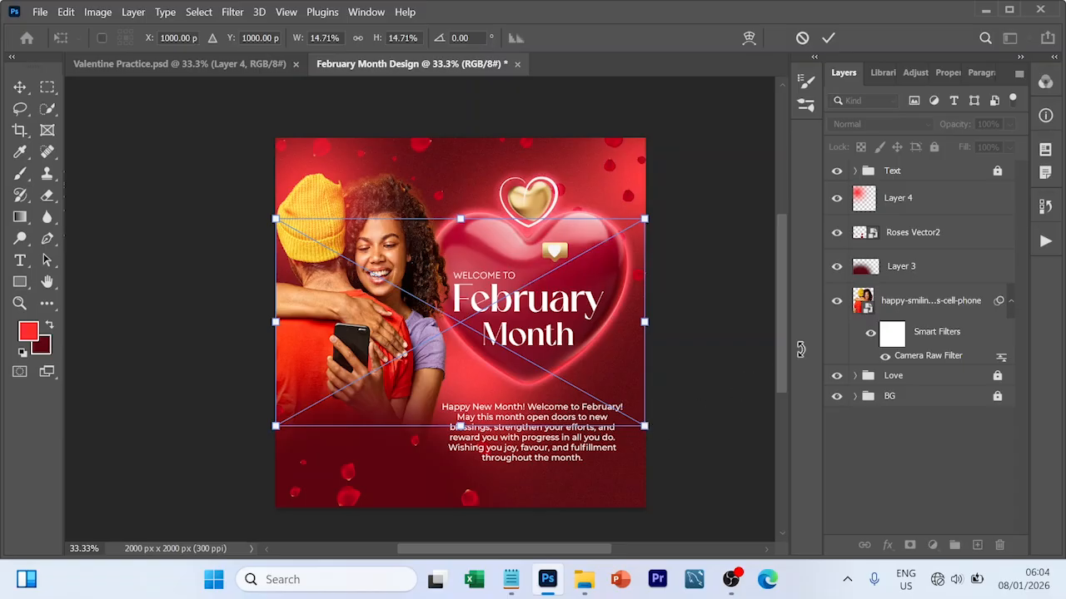
{"action": "left_click_drag", "start_coordinate": [648, 221], "coordinate": [533, 331]}
{"action": "left_click_drag", "start_coordinate": [447, 338], "coordinate": [523, 500]}
{"action": "left_click_drag", "start_coordinate": [584, 460], "coordinate": [572, 469]}
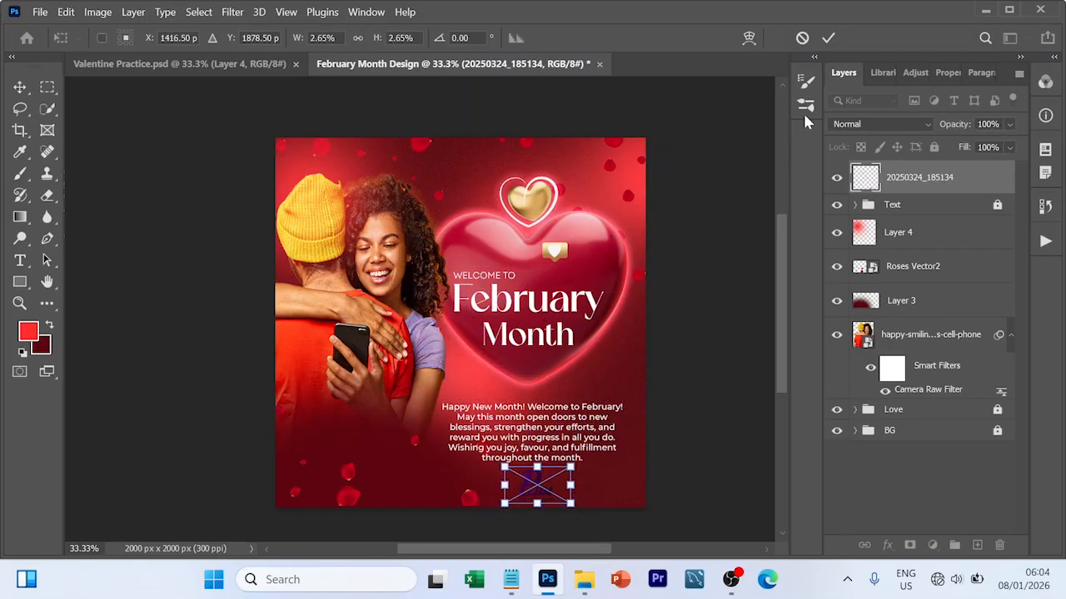
{"action": "left_click", "coordinate": [829, 38]}
{"action": "left_click", "coordinate": [734, 334]}
{"action": "key", "text": "Escape"}
{"action": "key", "text": "v"}
{"action": "left_click", "coordinate": [539, 485]}
- Turn the logo white with a Color Overlay at Normal blend mode and 100% opacity
{"action": "left_click", "coordinate": [922, 177]}
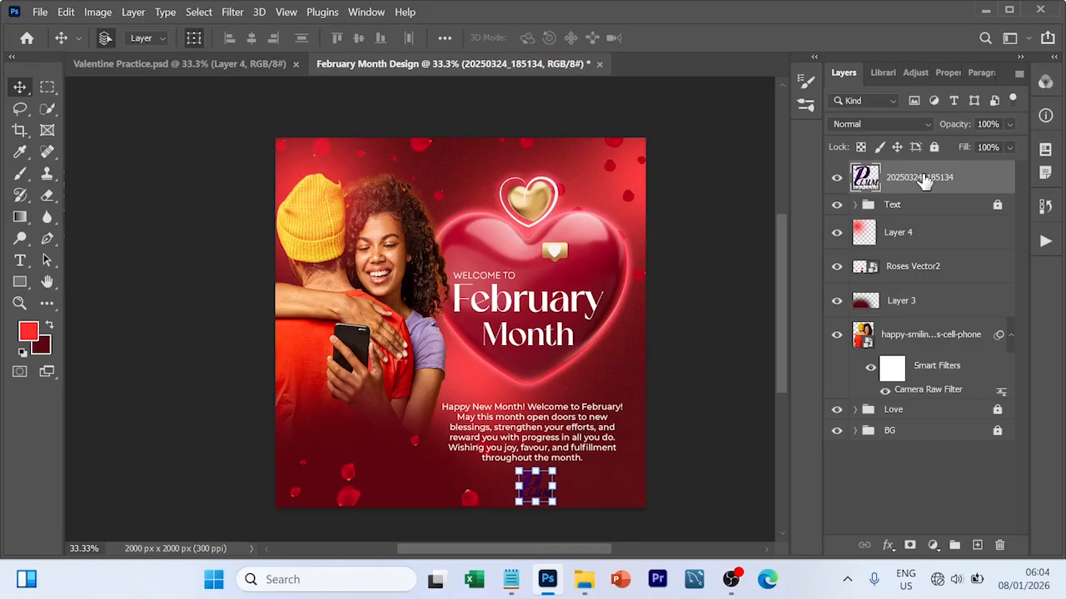
{"action": "left_click", "coordinate": [889, 546]}
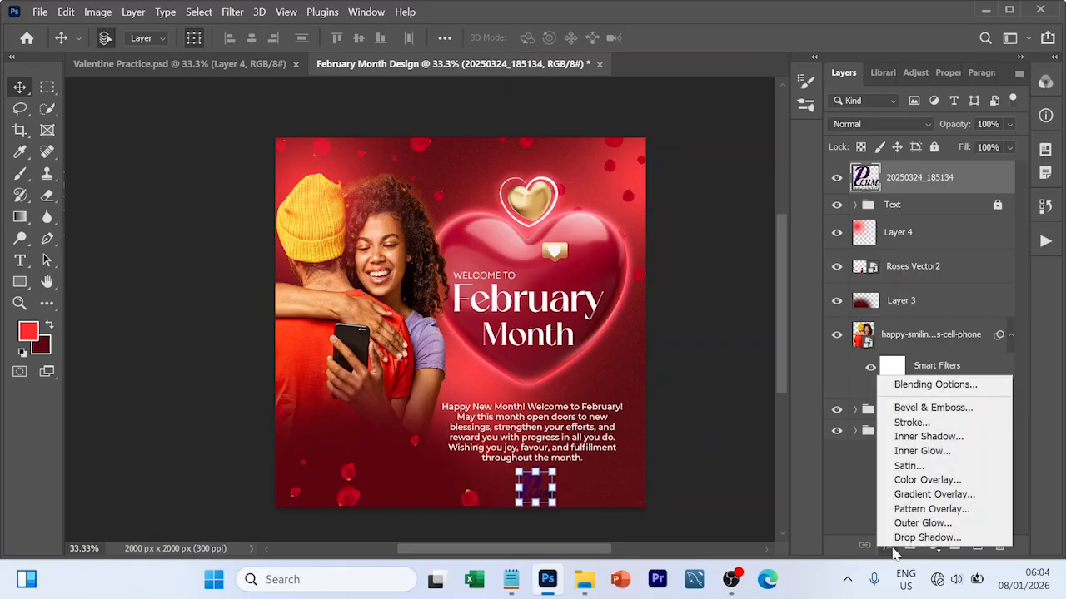
{"action": "left_click", "coordinate": [926, 386]}
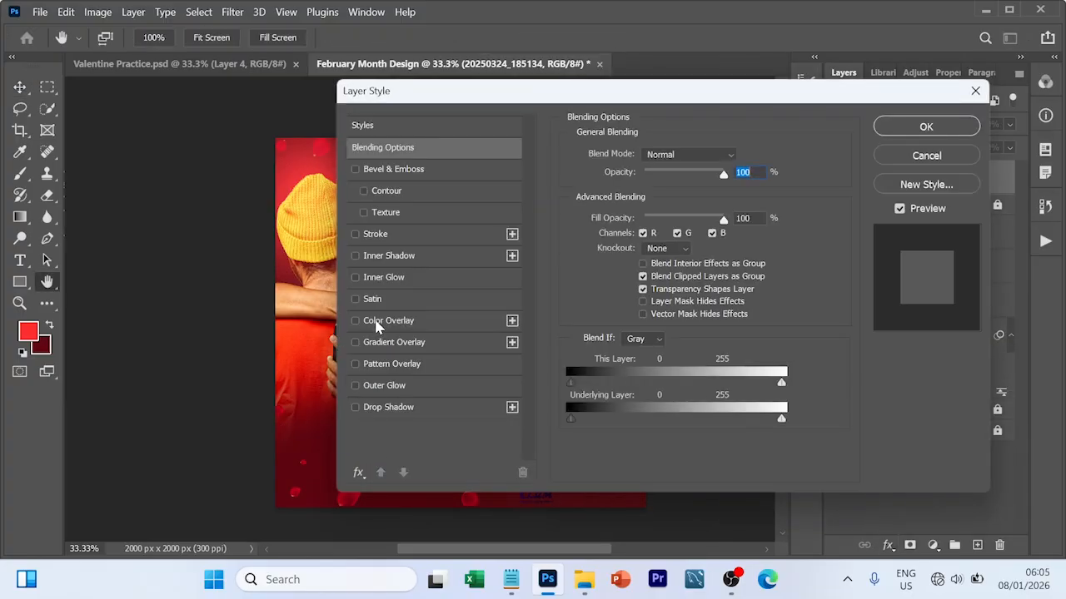
{"action": "left_click", "coordinate": [378, 324]}
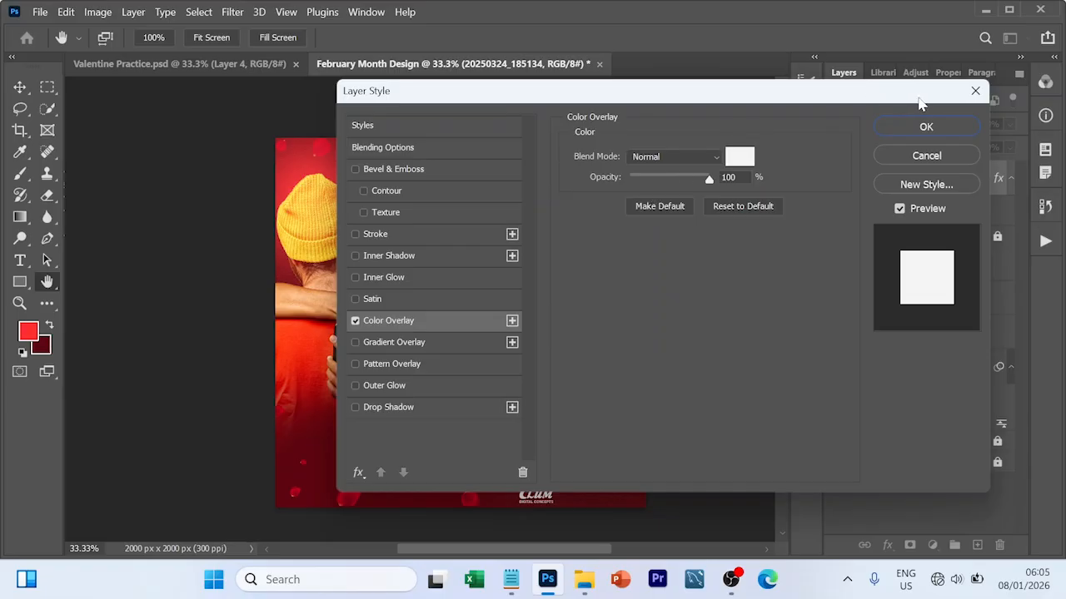
{"action": "left_click", "coordinate": [925, 128]}
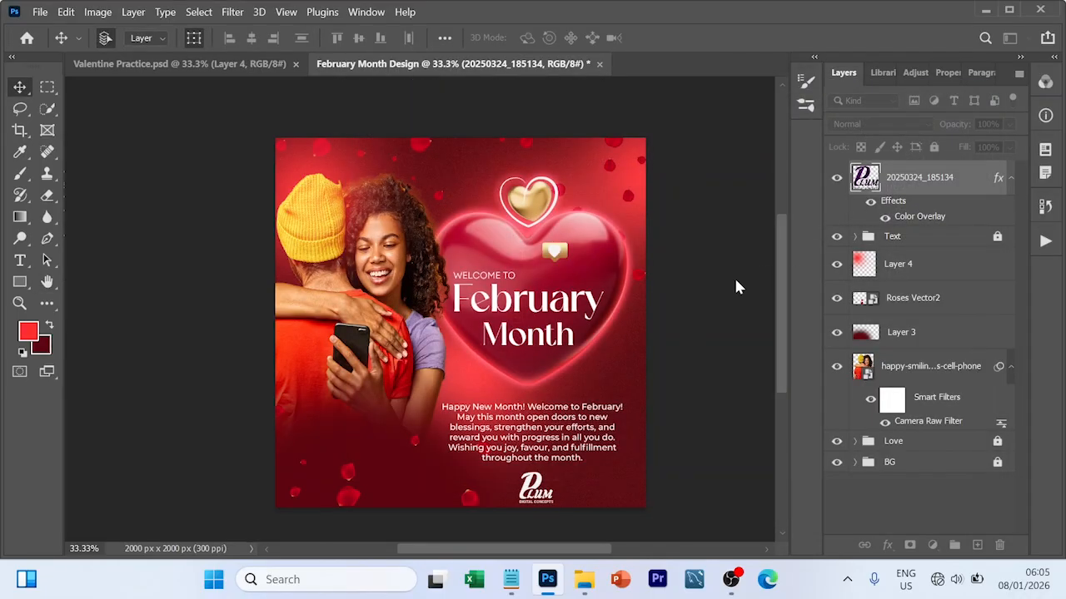
{"action": "left_click", "coordinate": [725, 321]}
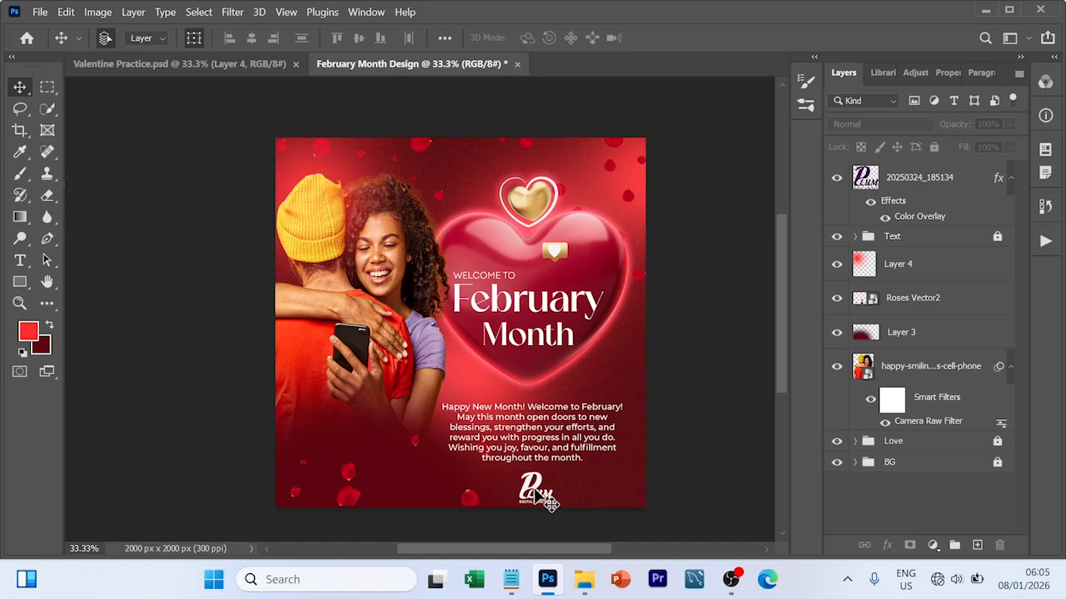
- Group the white logo layer, name the group Logo and collapse it
{"action": "left_click", "coordinate": [911, 183]}
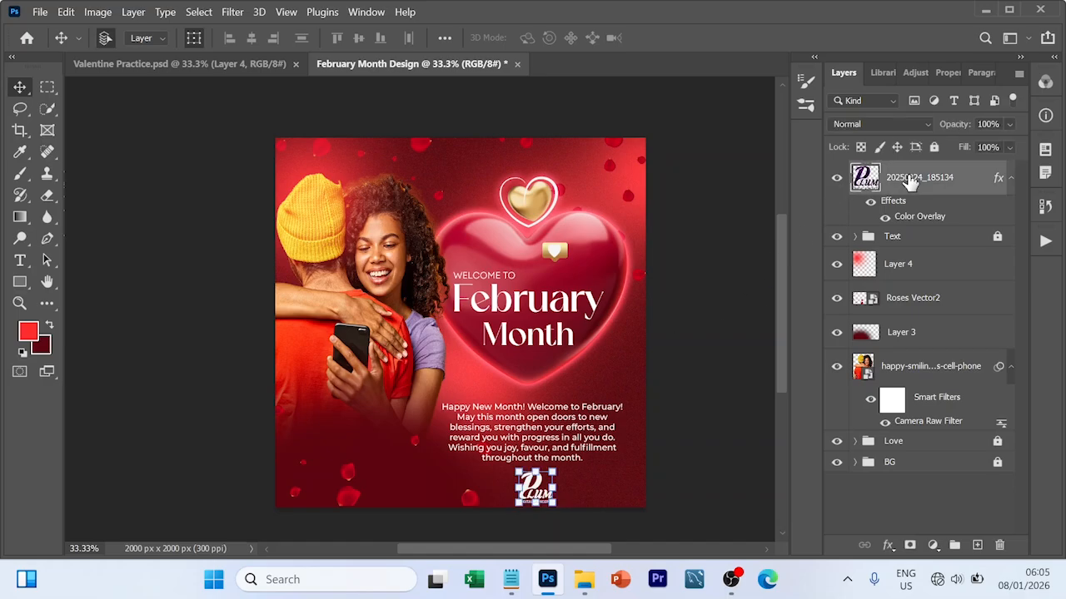
{"action": "key", "text": "ctrl+g"}
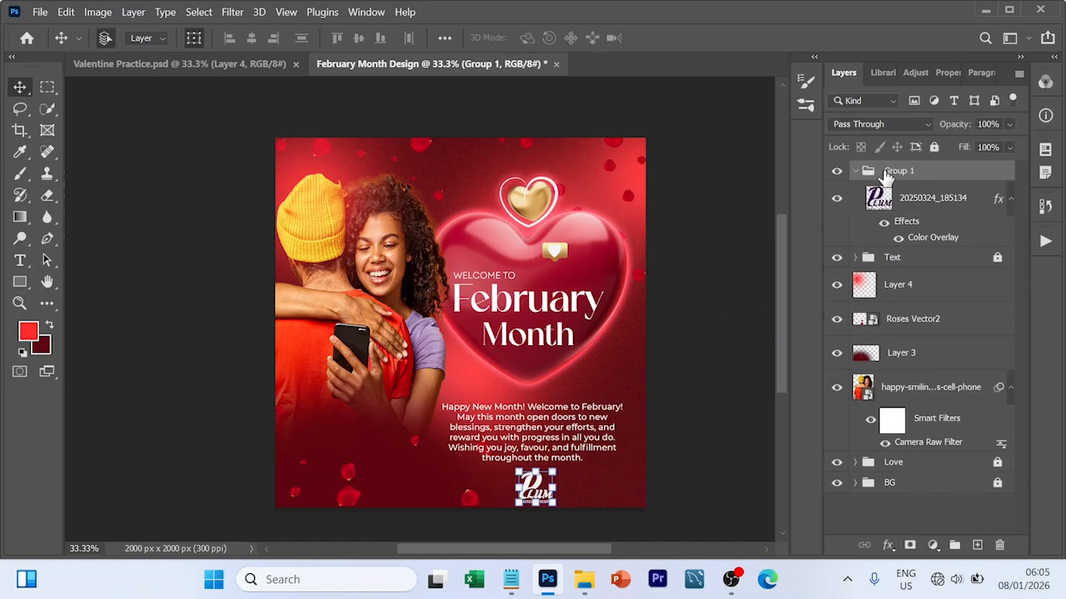
{"action": "double_click", "coordinate": [898, 172]}
{"action": "key", "text": "Return"}
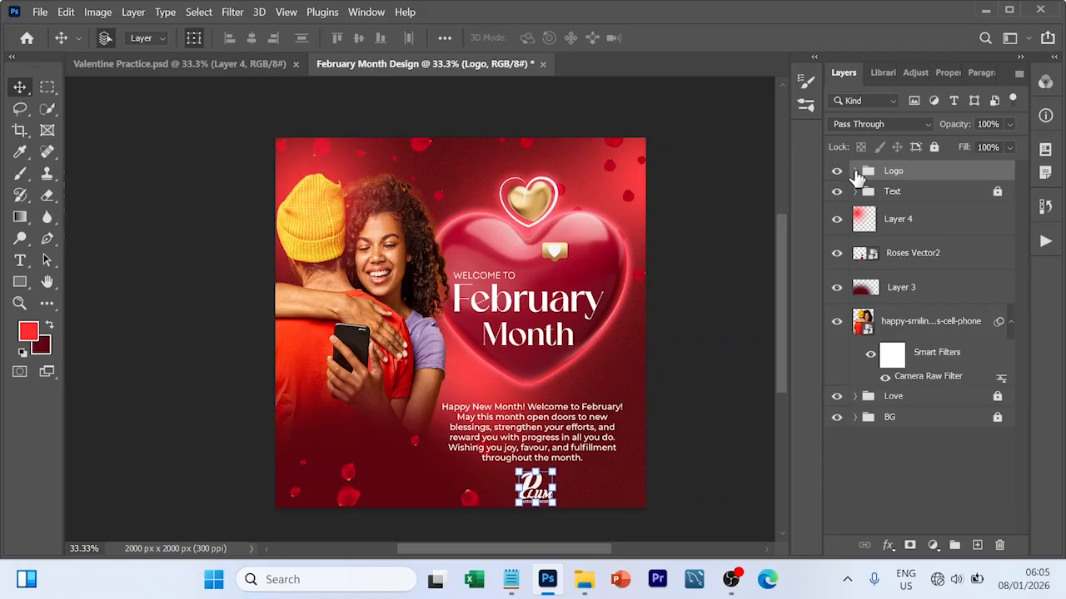
{"action": "left_click", "coordinate": [714, 285]}
- Group Layer 4, Roses Vector2, Layer 3 and the couple photo into a collapsed group named Image
{"action": "left_click", "coordinate": [901, 223]}
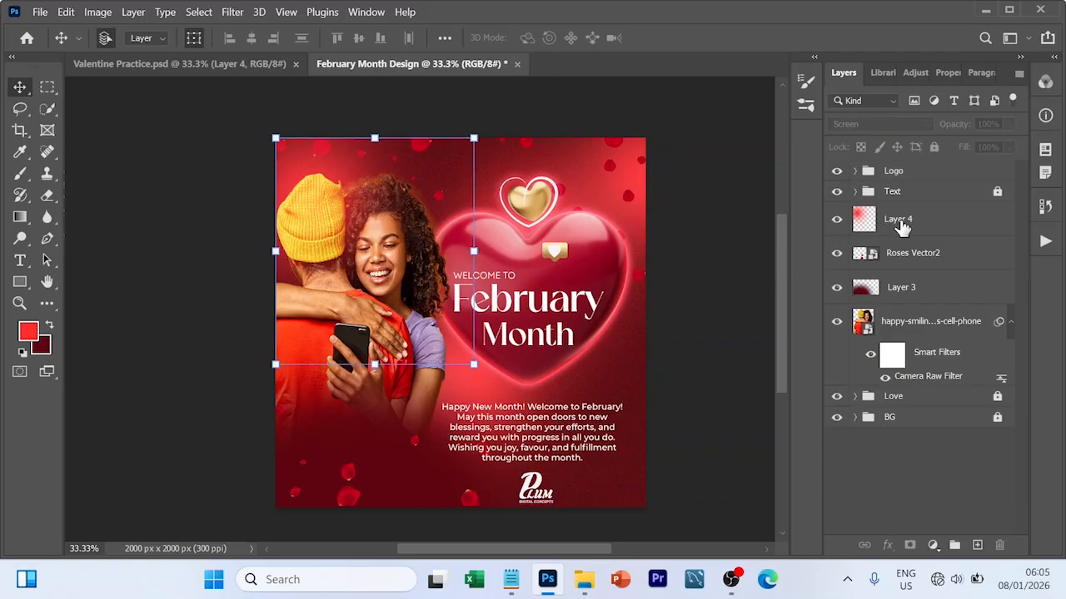
{"action": "left_click", "coordinate": [911, 323], "text": "shift"}
{"action": "key", "text": "ctrl+g"}
{"action": "double_click", "coordinate": [897, 212]}
{"action": "type", "text": "Image"}
{"action": "key", "text": "Return"}
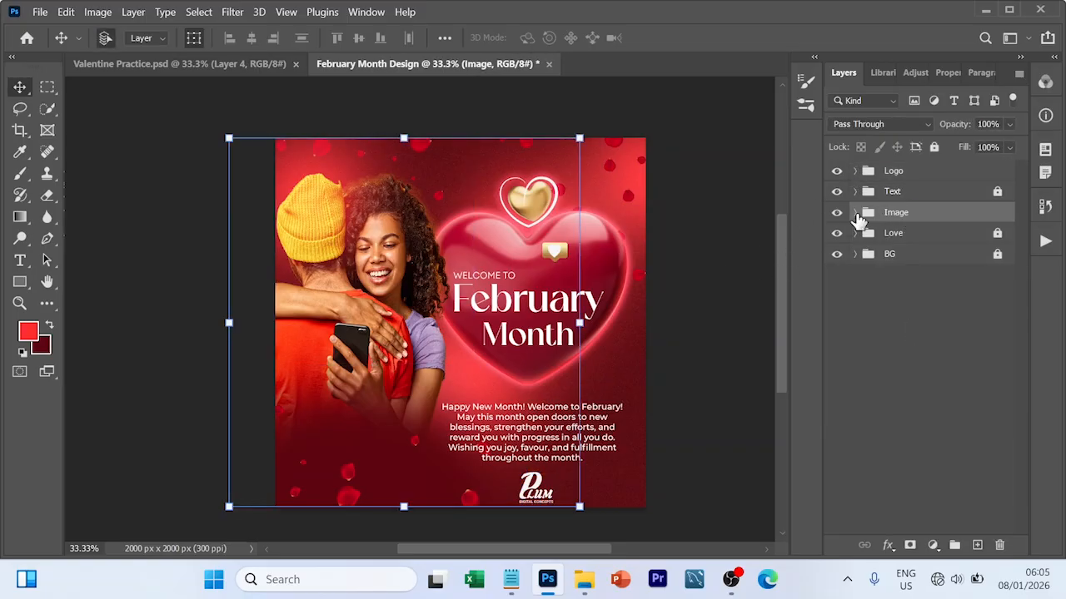
{"action": "left_click", "coordinate": [855, 213]}
{"action": "left_click", "coordinate": [856, 214]}
{"action": "left_click", "coordinate": [654, 209]}
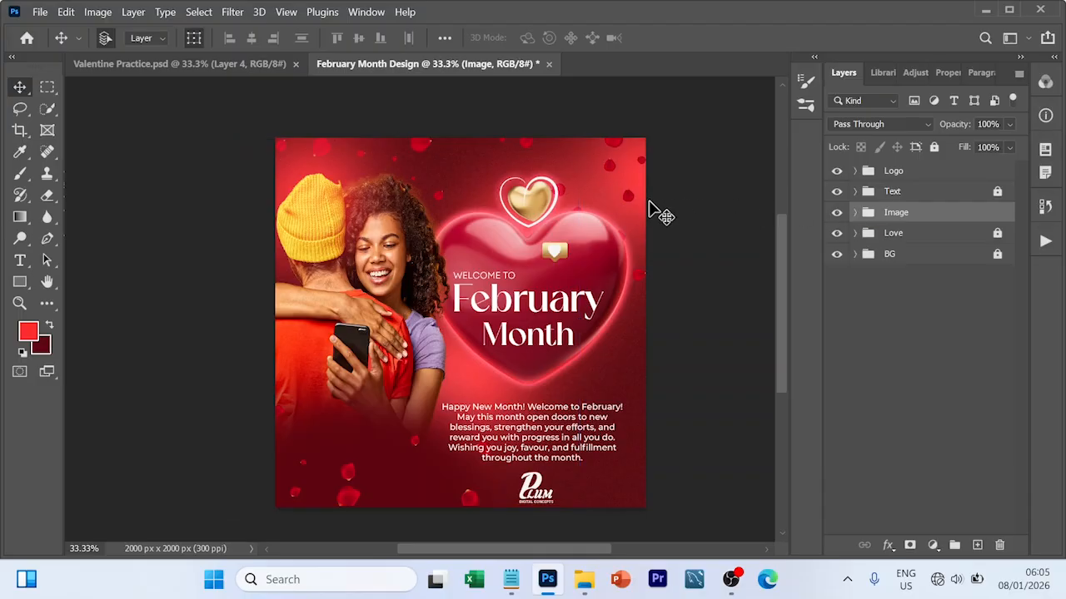
- Unlock the Love group, duplicate its Heart Icon layer and move the copy into the Image group beneath the couple photo
{"action": "left_click", "coordinate": [997, 234]}
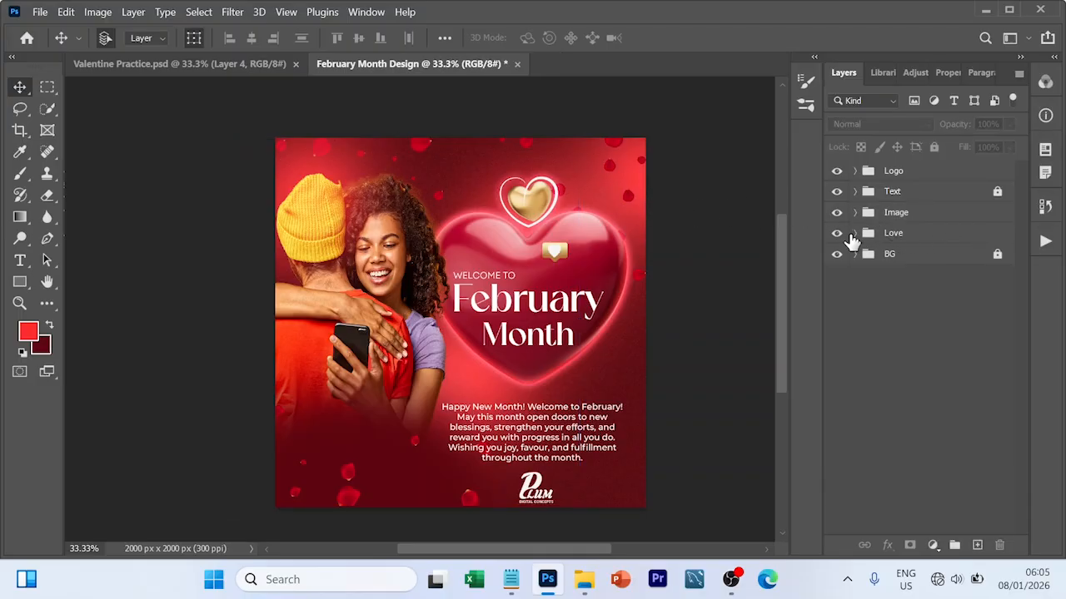
{"action": "left_click", "coordinate": [854, 235]}
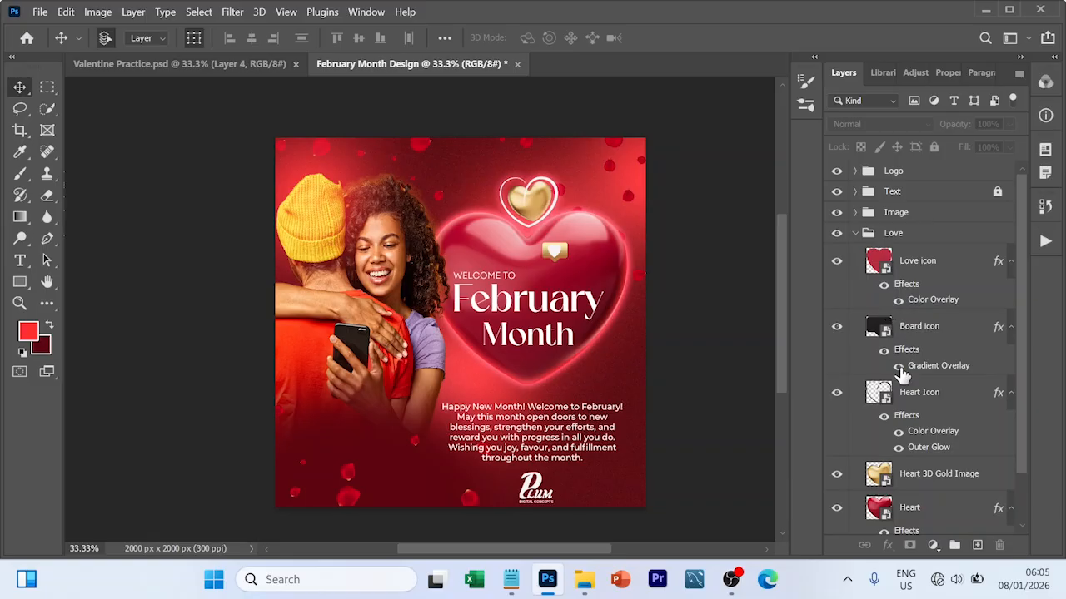
{"action": "left_click", "coordinate": [900, 399]}
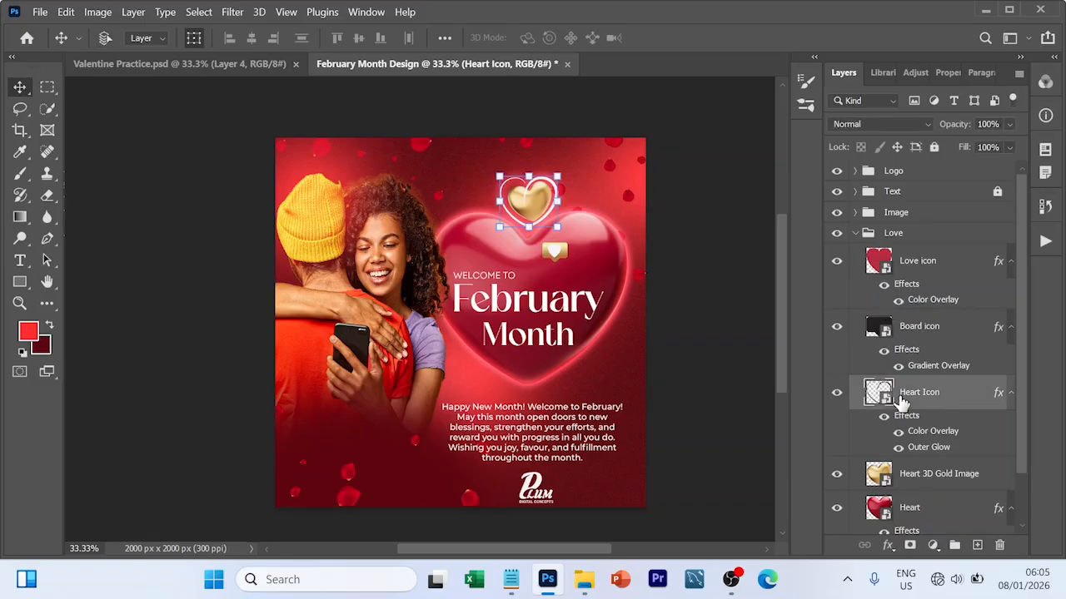
{"action": "key", "text": "ctrl+j"}
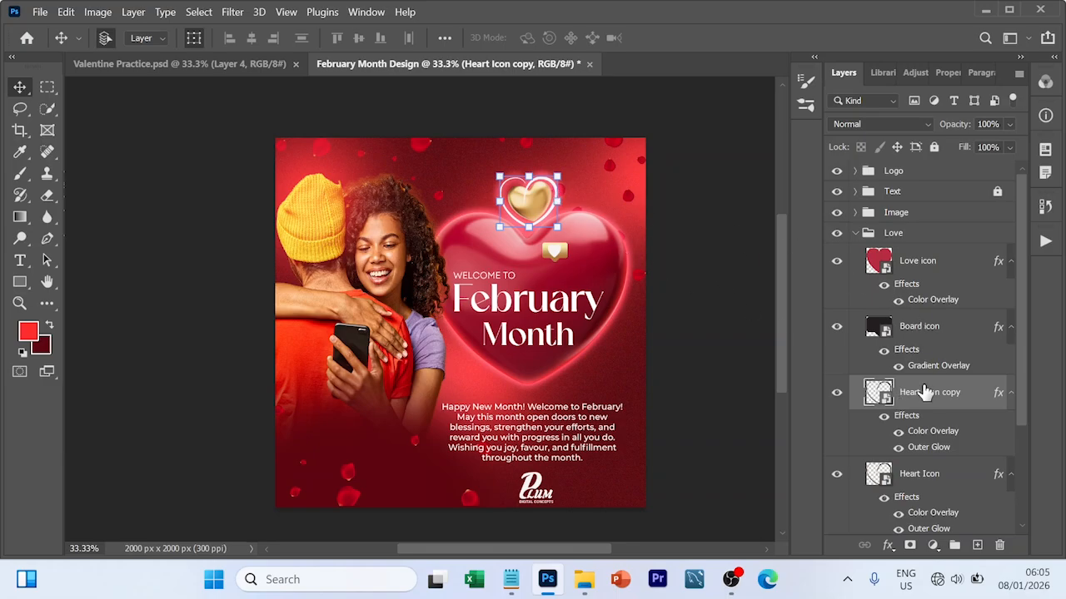
{"action": "left_click_drag", "start_coordinate": [924, 391], "coordinate": [915, 221]}
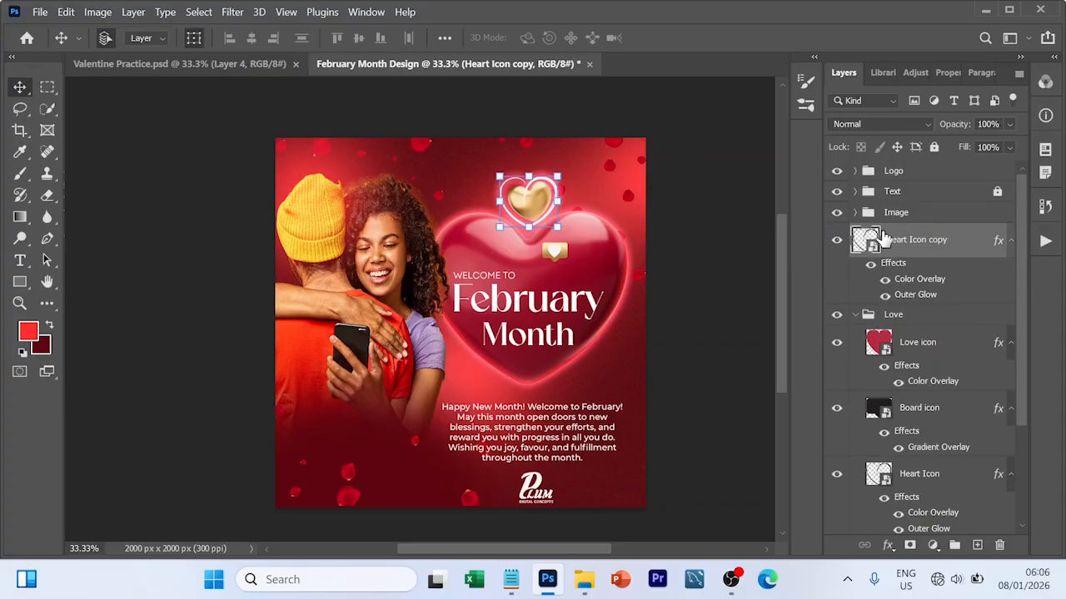
{"action": "left_click", "coordinate": [855, 212]}
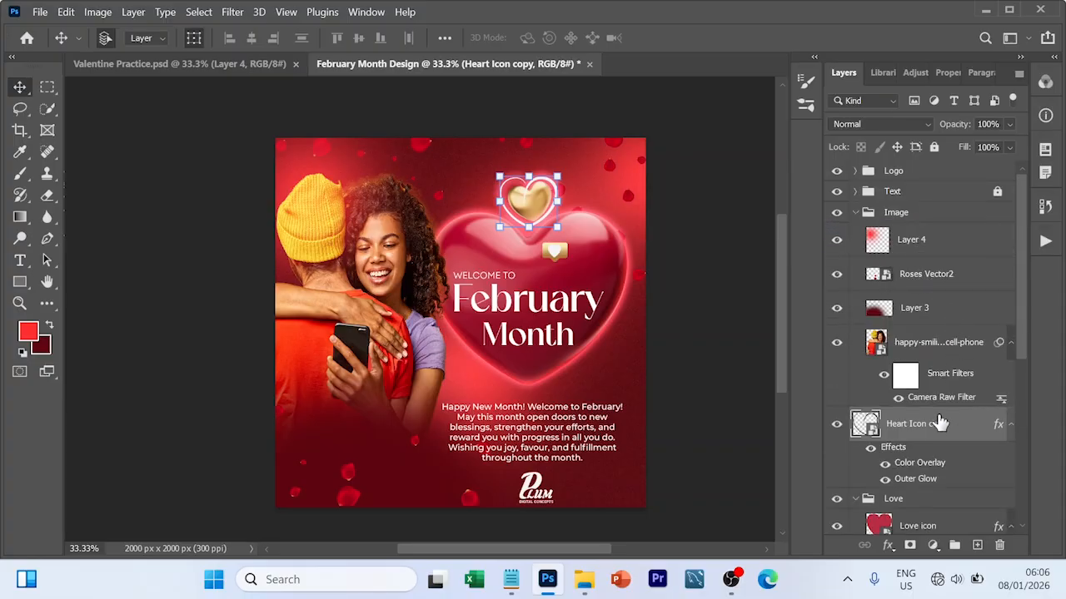
{"action": "left_click_drag", "start_coordinate": [937, 427], "coordinate": [944, 400]}
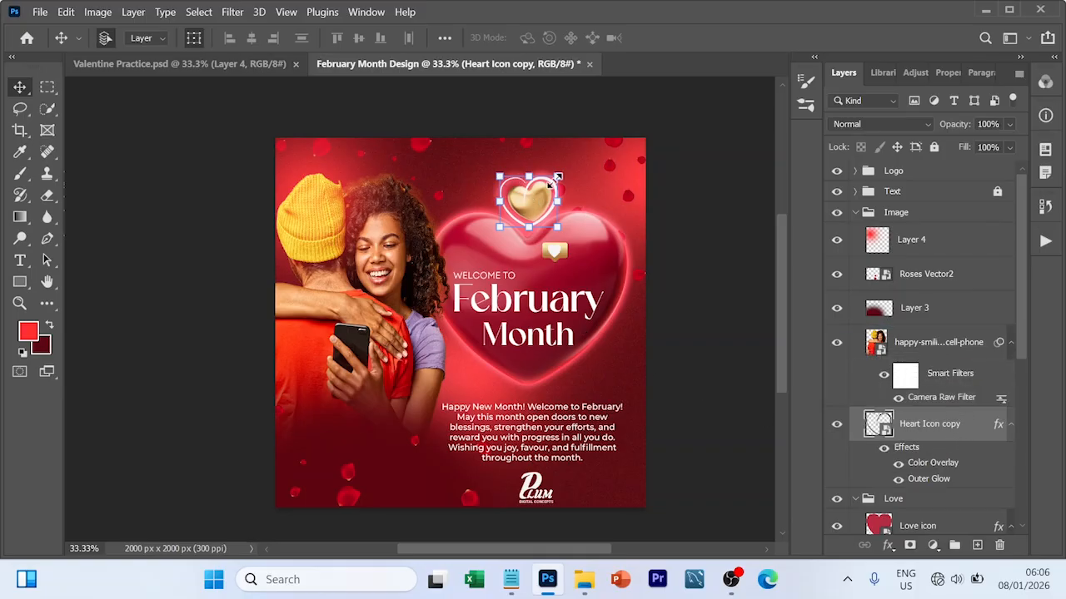
- Move the heart outline copy above Layer 3 and enlarge it so it runs off the flyer's lower-left corner
{"action": "left_click_drag", "start_coordinate": [550, 189], "coordinate": [382, 442]}
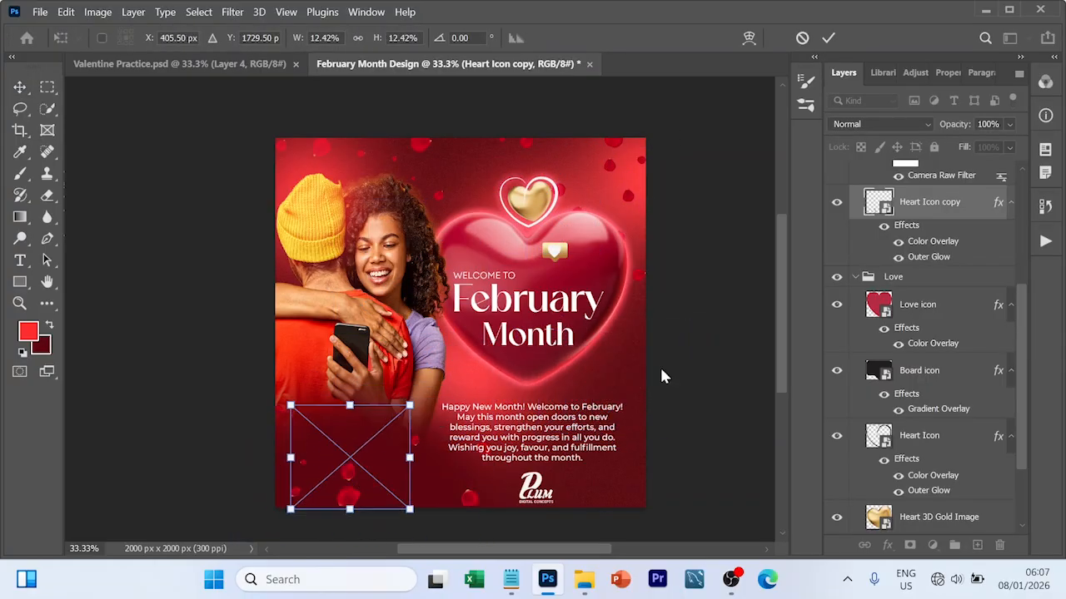
{"action": "scroll", "coordinate": [926, 315], "scroll_direction": "up", "scroll_amount": 3}
{"action": "left_click_drag", "start_coordinate": [928, 313], "coordinate": [918, 187]}
{"action": "mouse_move", "coordinate": [410, 406]}
{"action": "left_mouse_down"}
{"action": "mouse_move", "coordinate": [444, 377]}
{"action": "mouse_move", "coordinate": [417, 454]}
{"action": "mouse_move", "coordinate": [403, 424]}
{"action": "left_mouse_up"}
{"action": "left_click", "coordinate": [831, 38]}
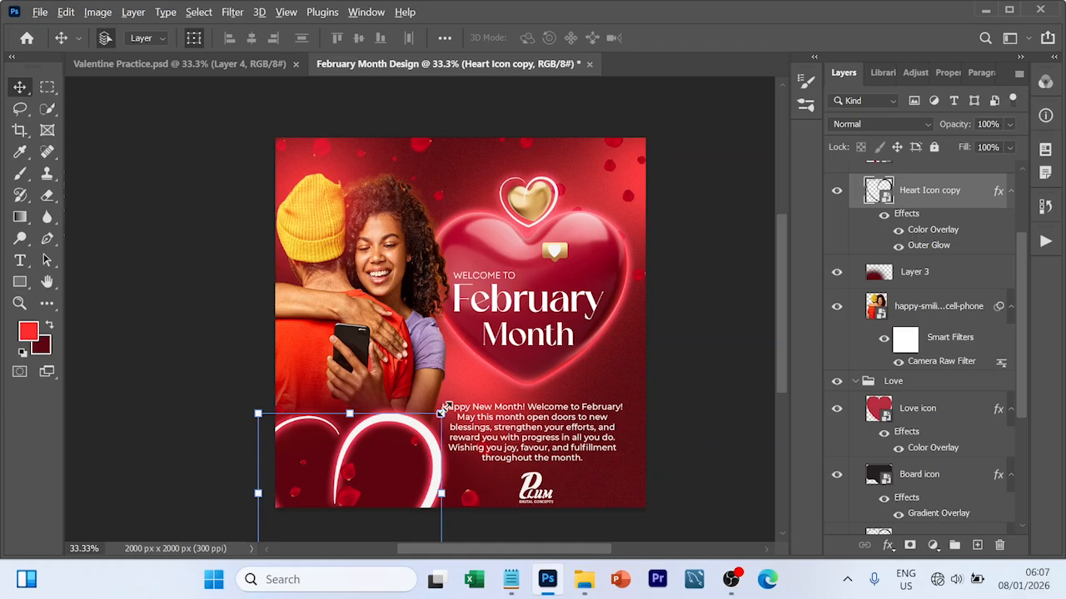
{"action": "left_click_drag", "start_coordinate": [444, 407], "coordinate": [427, 426]}
{"action": "left_click", "coordinate": [731, 390]}
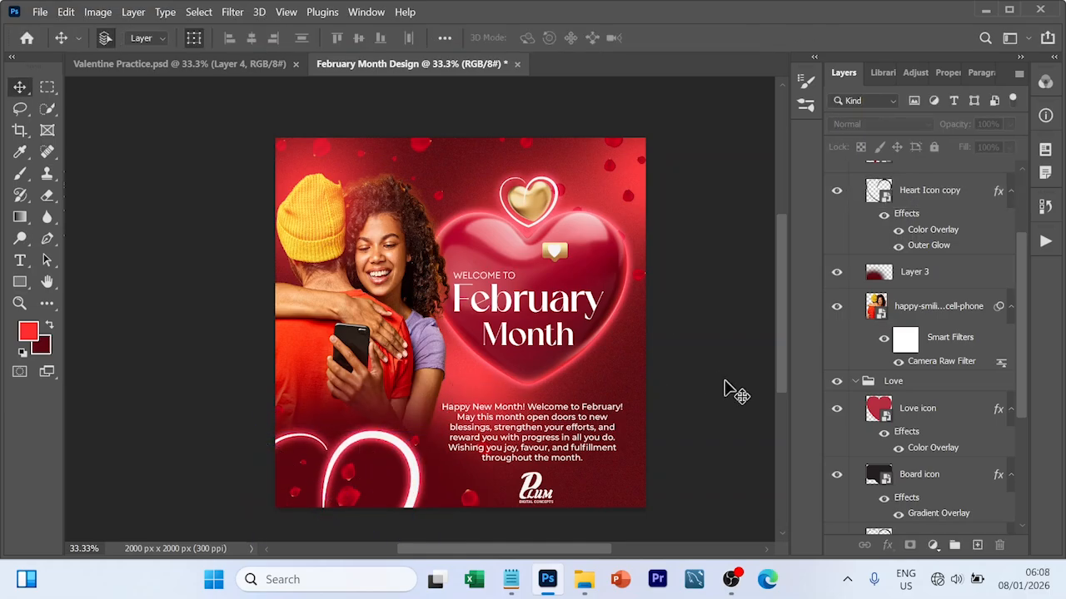
- Collapse the Image and Love groups and lock the Logo group
{"action": "scroll", "coordinate": [854, 183], "scroll_direction": "up", "scroll_amount": 2}
{"action": "left_click", "coordinate": [853, 181]}
{"action": "left_click", "coordinate": [855, 177]}
{"action": "left_click", "coordinate": [855, 199]}
{"action": "left_click", "coordinate": [738, 365]}
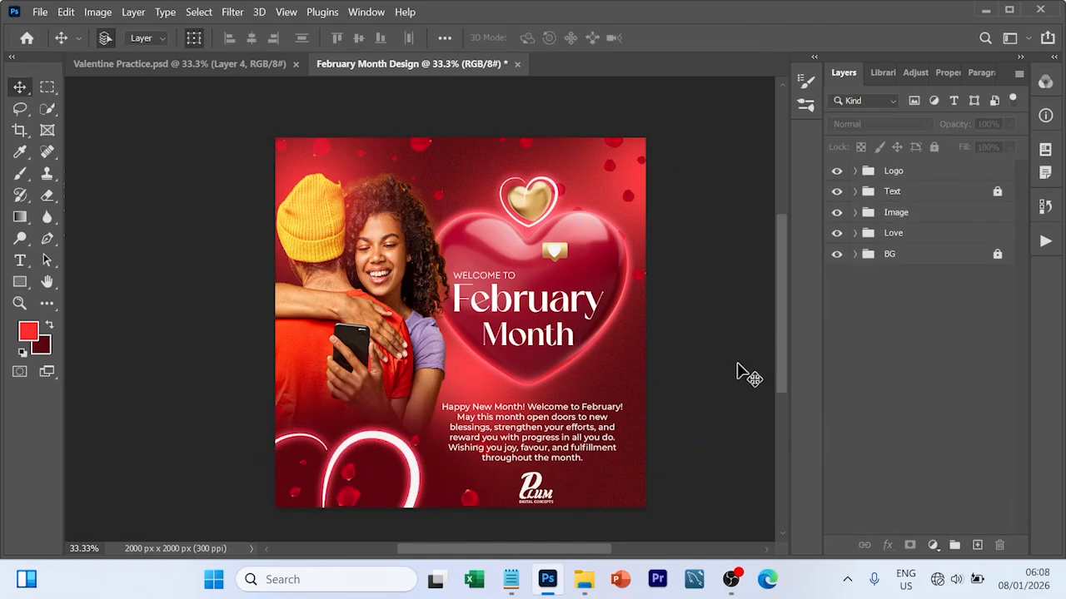
{"action": "left_click", "coordinate": [893, 171]}
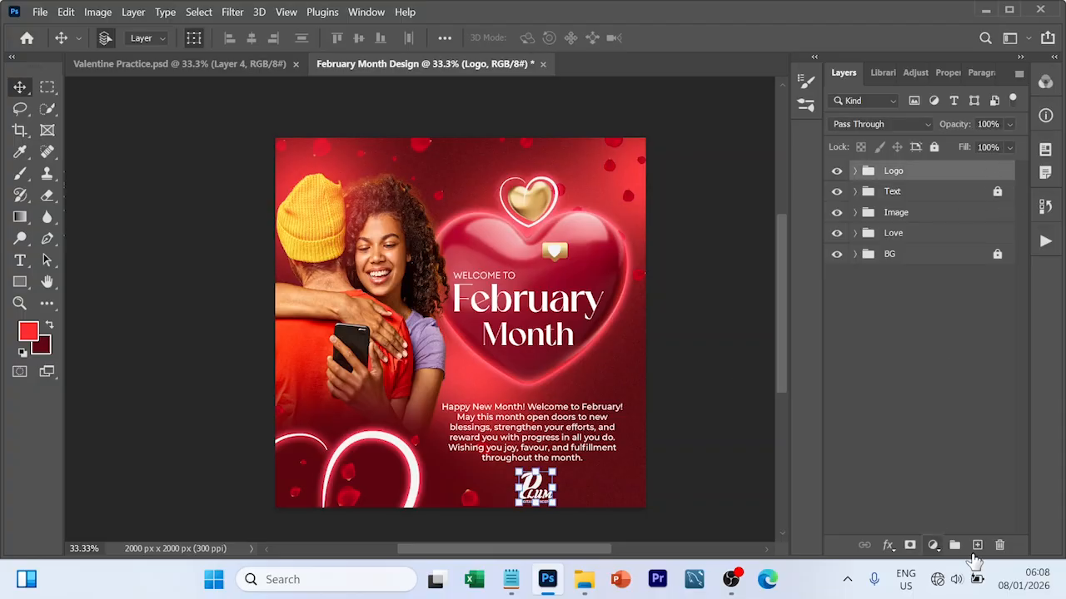
{"action": "left_click", "coordinate": [916, 148]}
{"action": "left_click", "coordinate": [671, 296]}
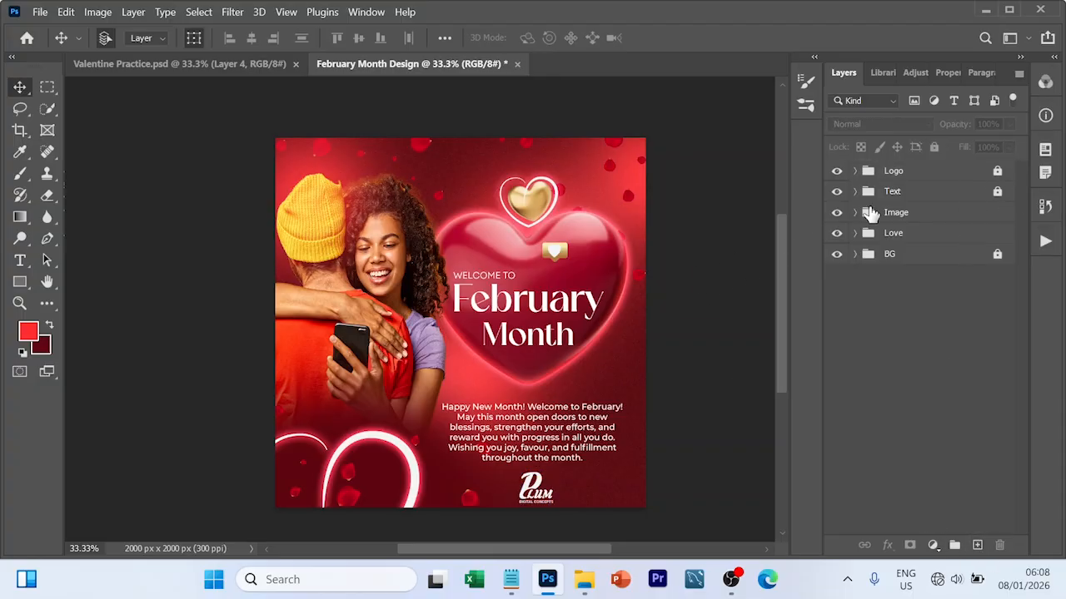
- Stamp all visible layers into a new layer above the Logo group and set its blend mode to Soft Light
{"action": "left_click", "coordinate": [922, 173]}
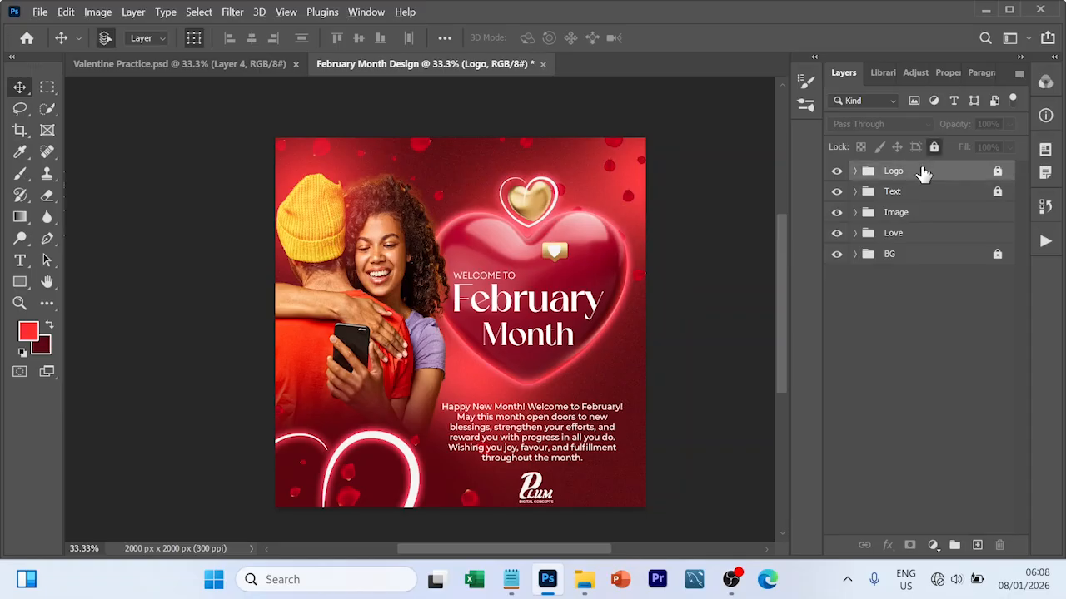
{"action": "key", "text": "ctrl+alt+shift+e"}
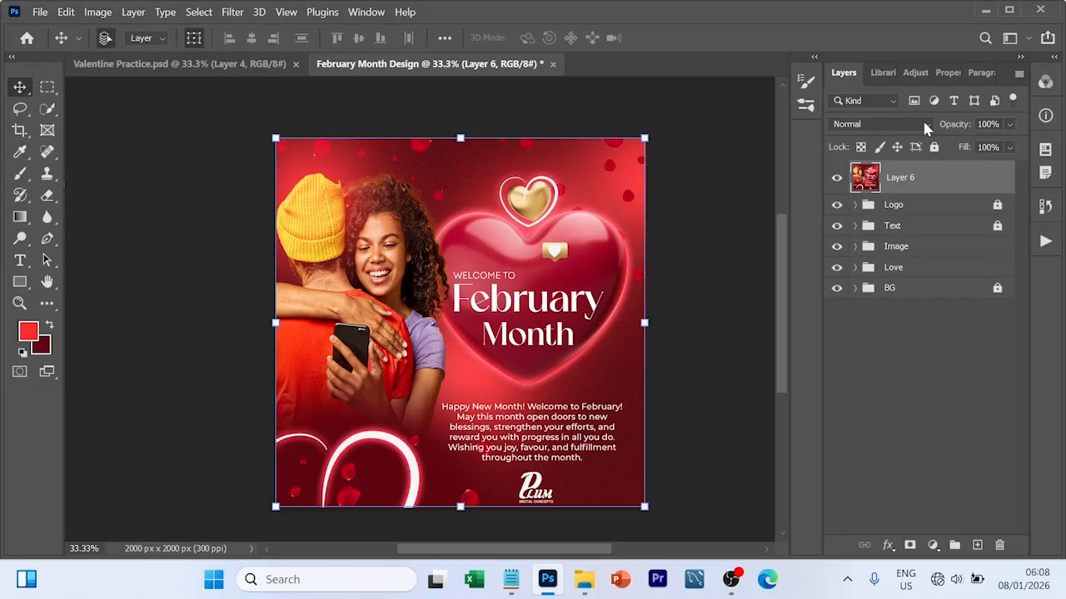
{"action": "left_click", "coordinate": [924, 123]}
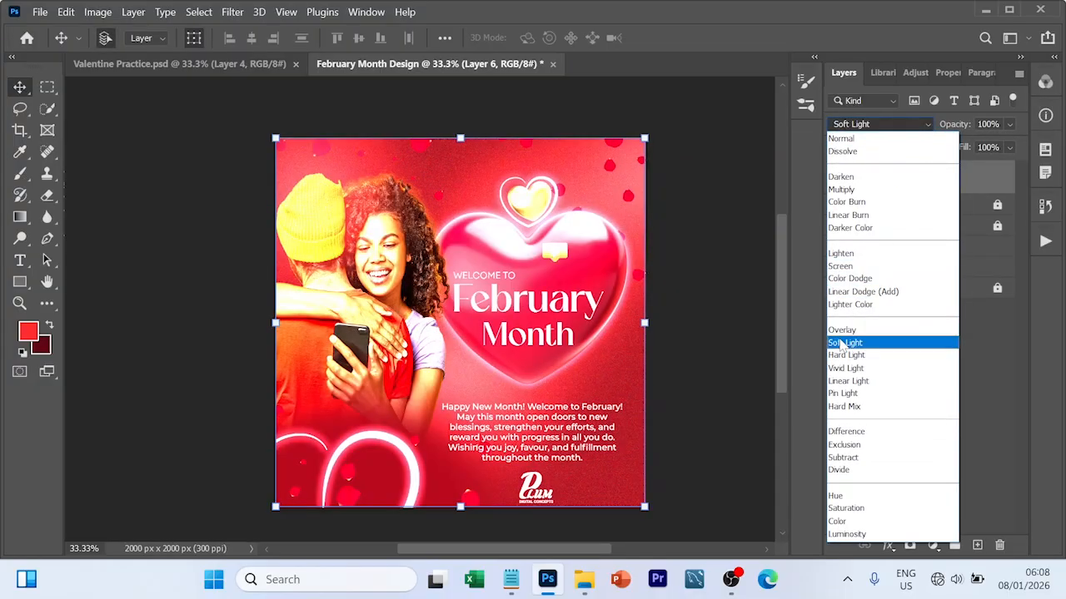
{"action": "left_click", "coordinate": [843, 344]}
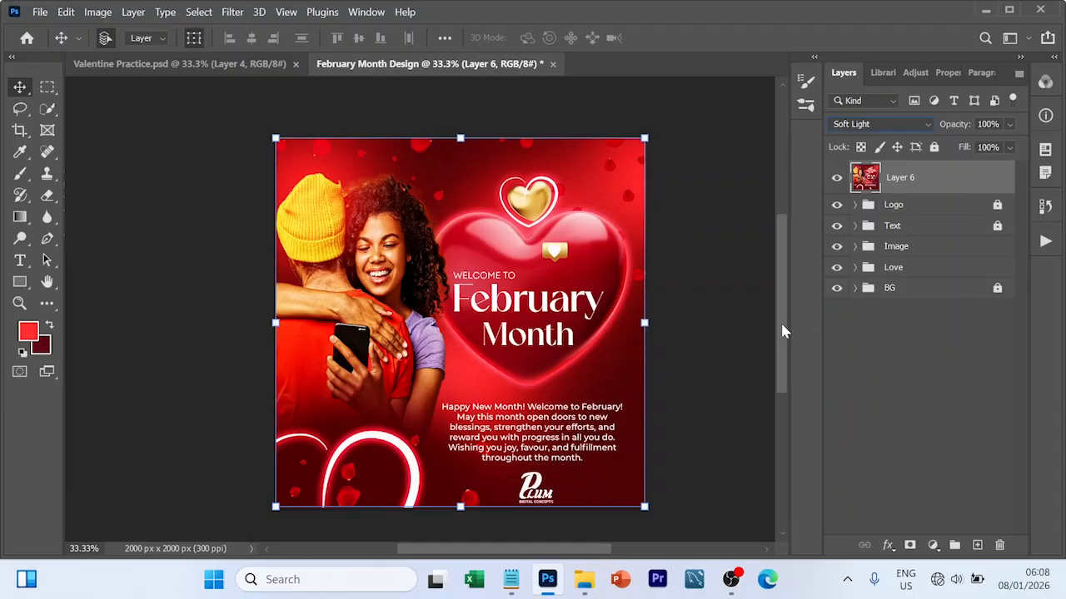
{"action": "left_click", "coordinate": [709, 317]}
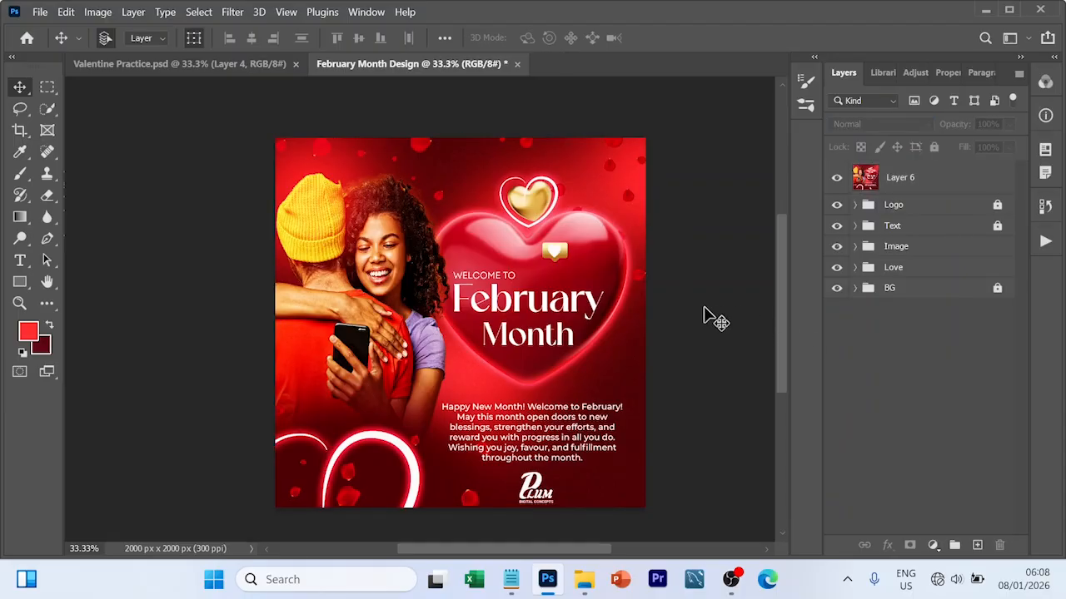